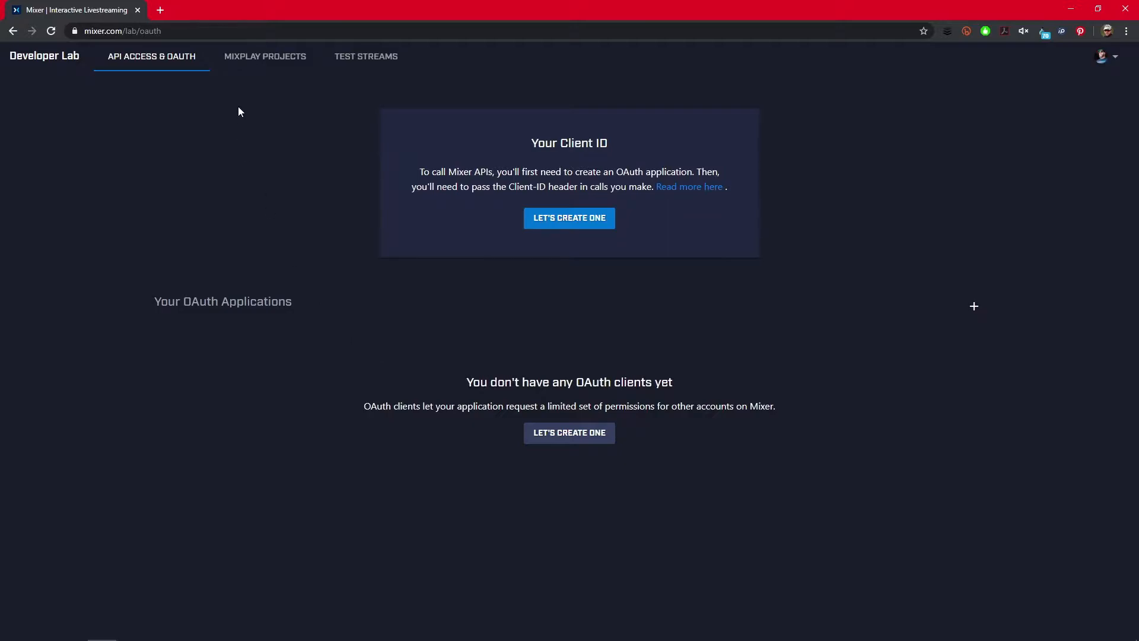
Create a new MixPlay project titled "Video Tutorials" with Other as the project game
click(256, 65)
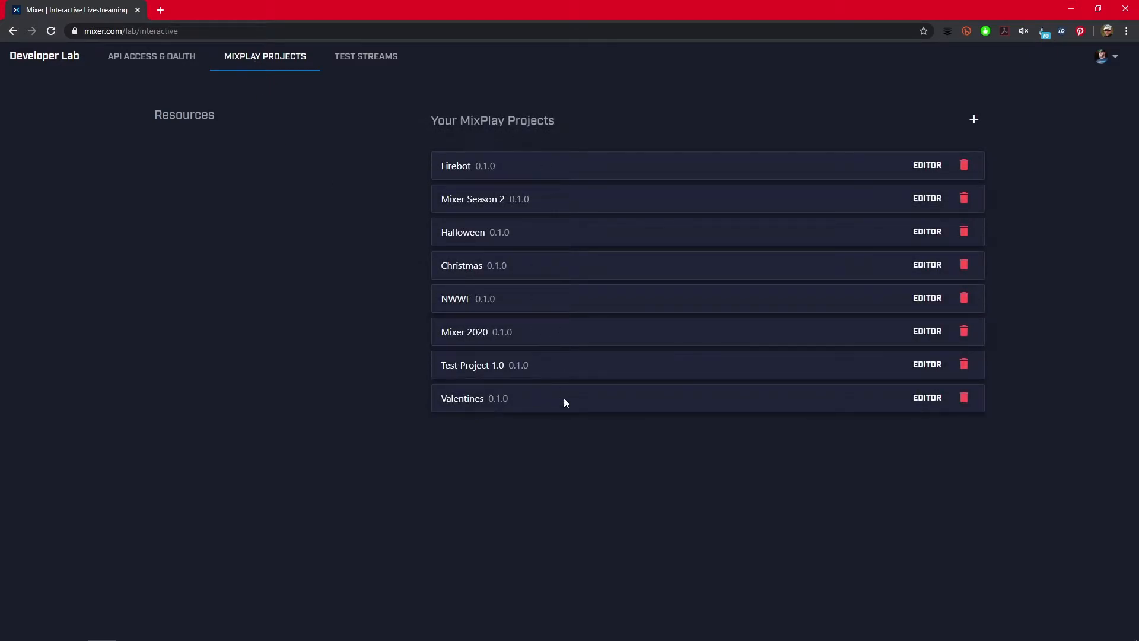
click(973, 120)
click(553, 326)
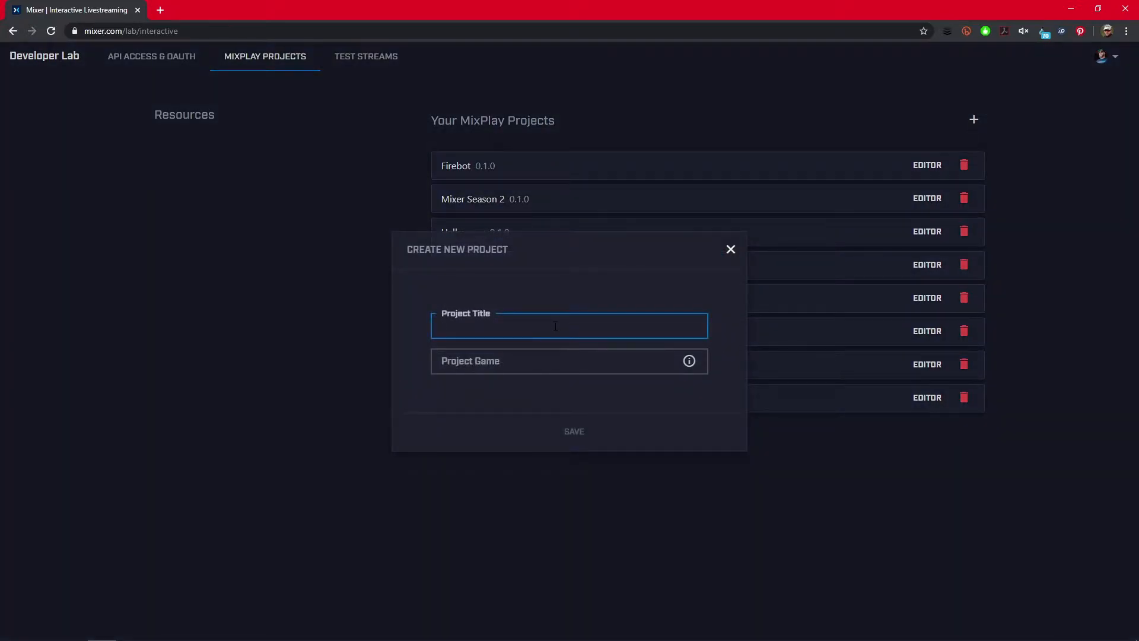
text(Video Tutorials)
click(546, 364)
text(Other)
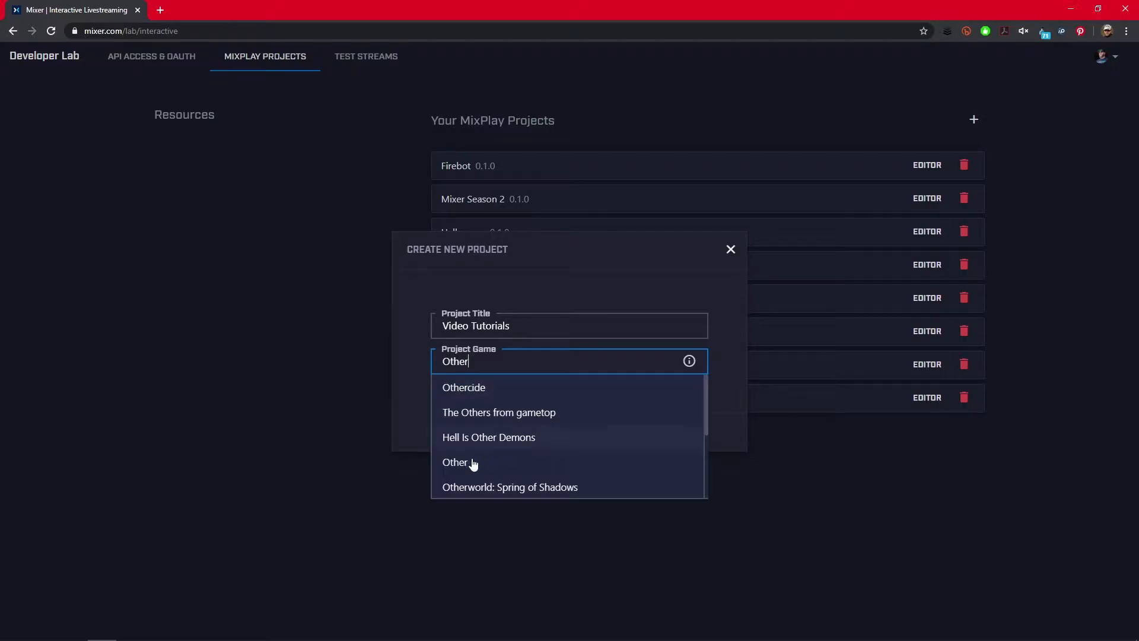
click(475, 463)
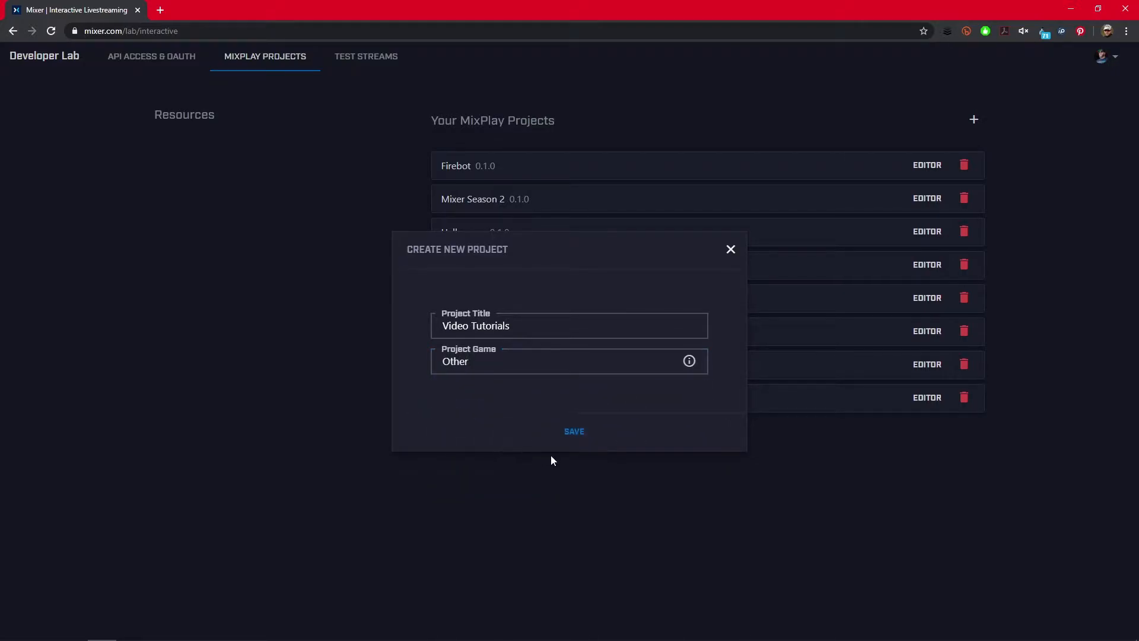
click(574, 432)
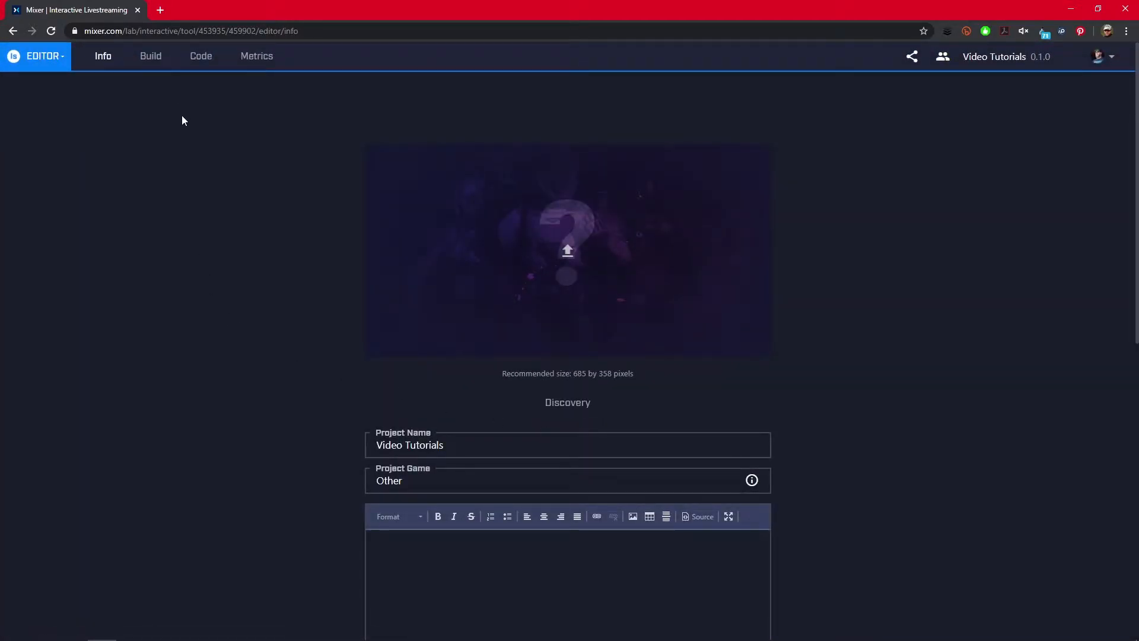
Add a button control named "My Button" to the default scene in the project's build view
click(152, 60)
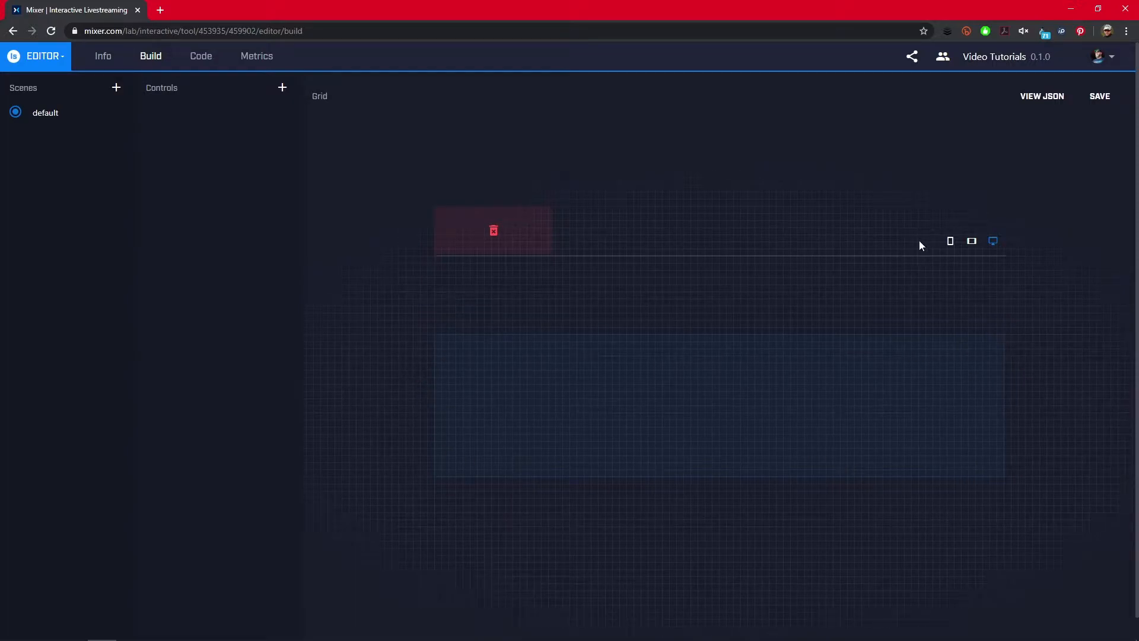
click(283, 88)
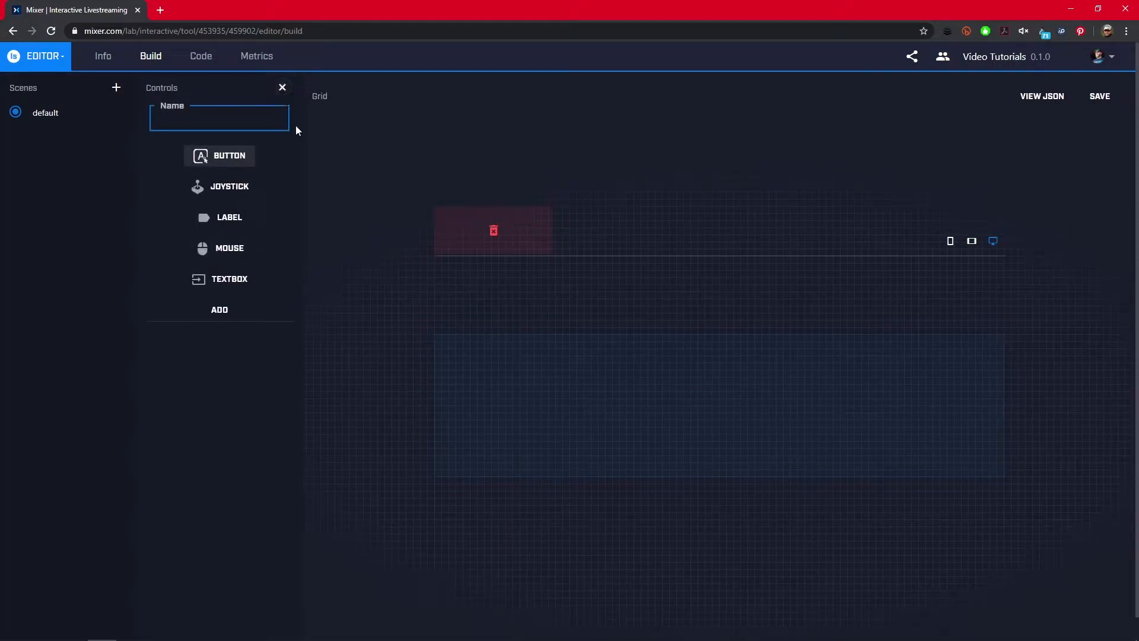
text(My Button)
click(231, 321)
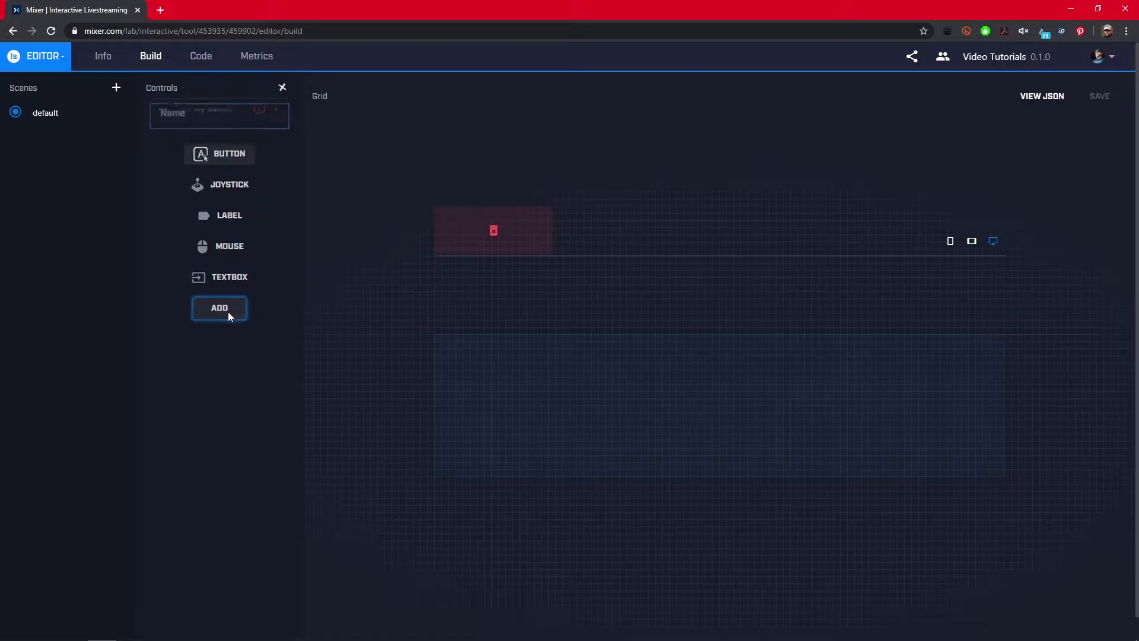
Set My Button's text to "My Button" and its spark cost to 1000
click(278, 113)
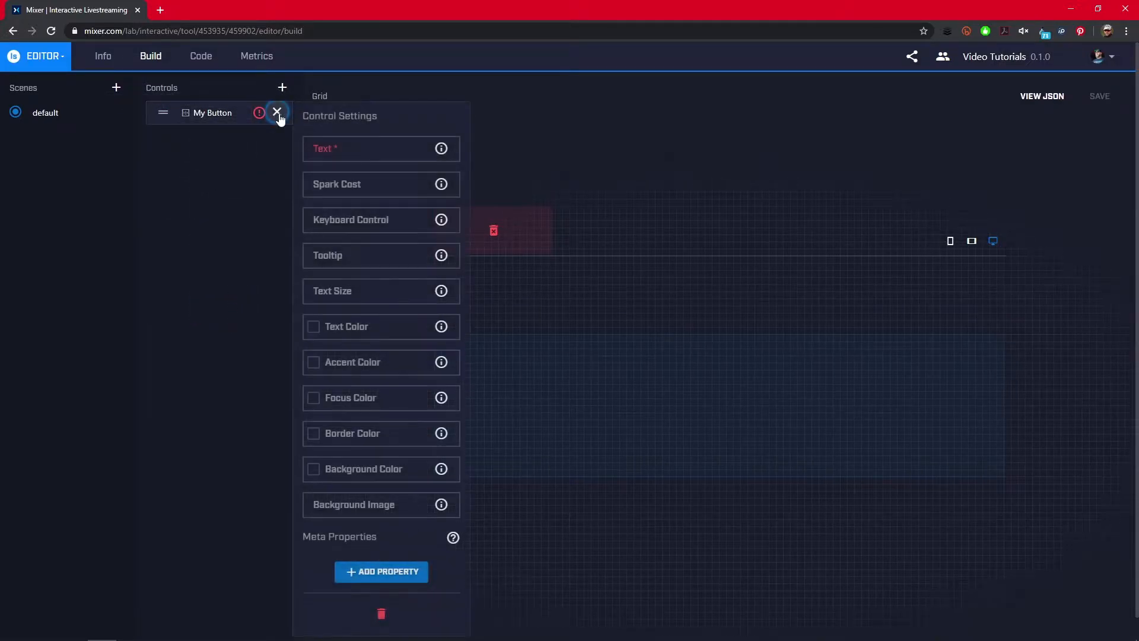
click(356, 148)
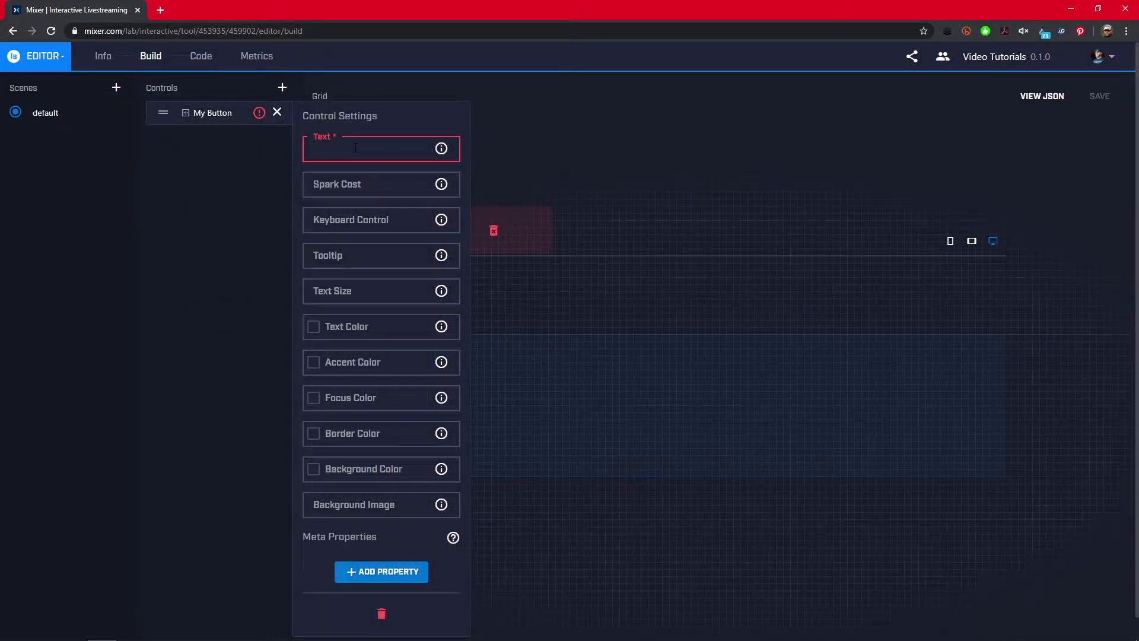
text(My Button)
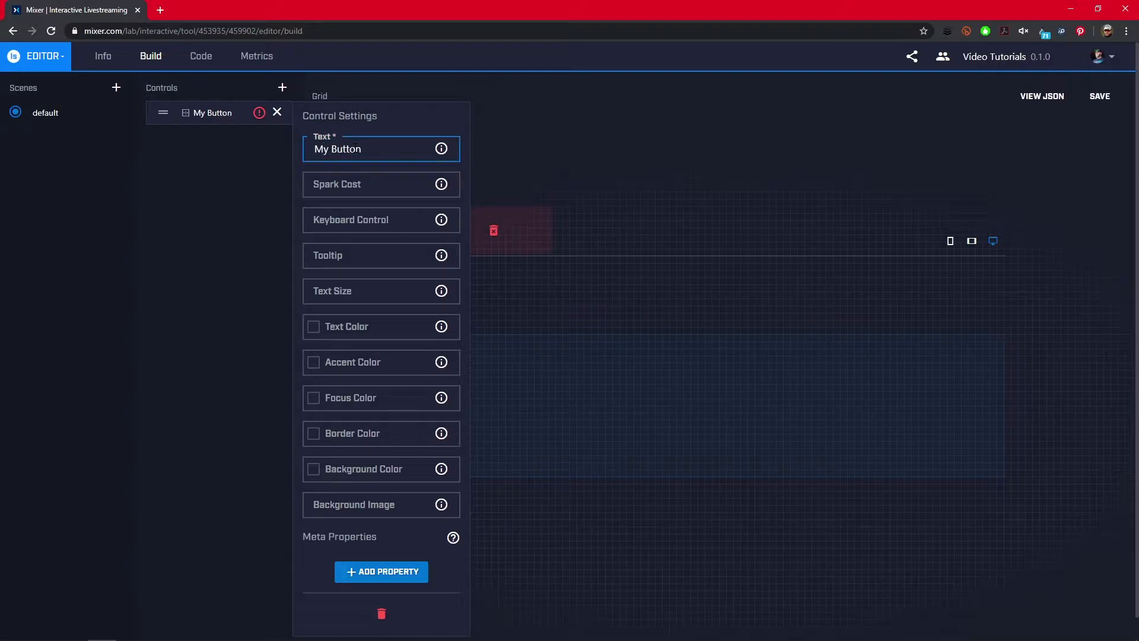
click(353, 187)
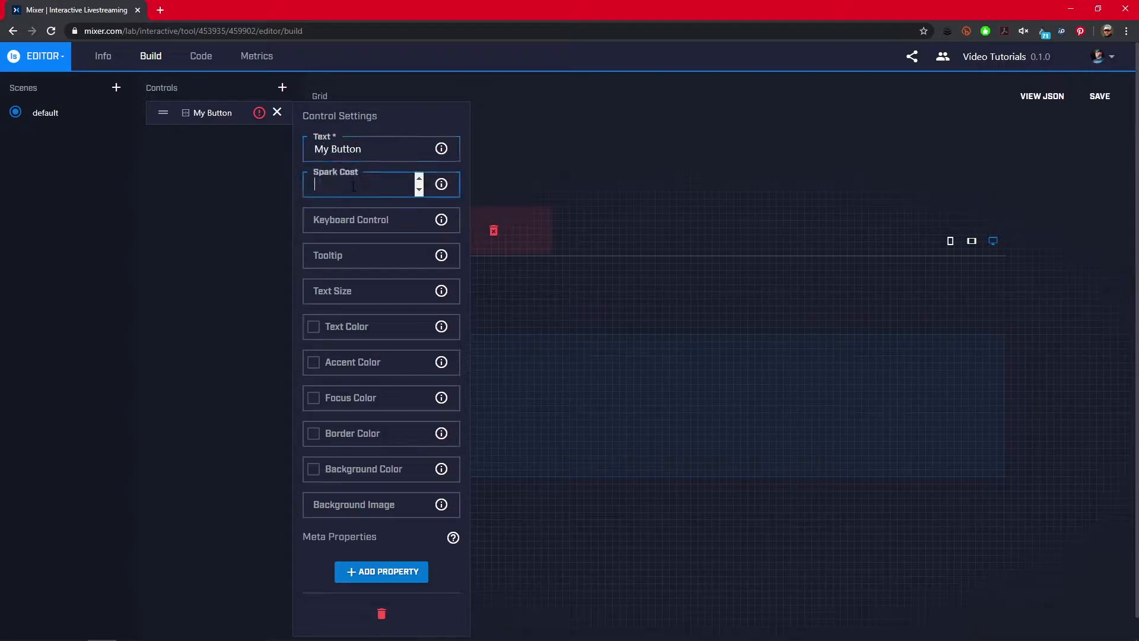
text(1000)
Set My Button's border color to #ff0000 and its background color to #f80000, closing the control settings
click(387, 434)
text(#ff0000)
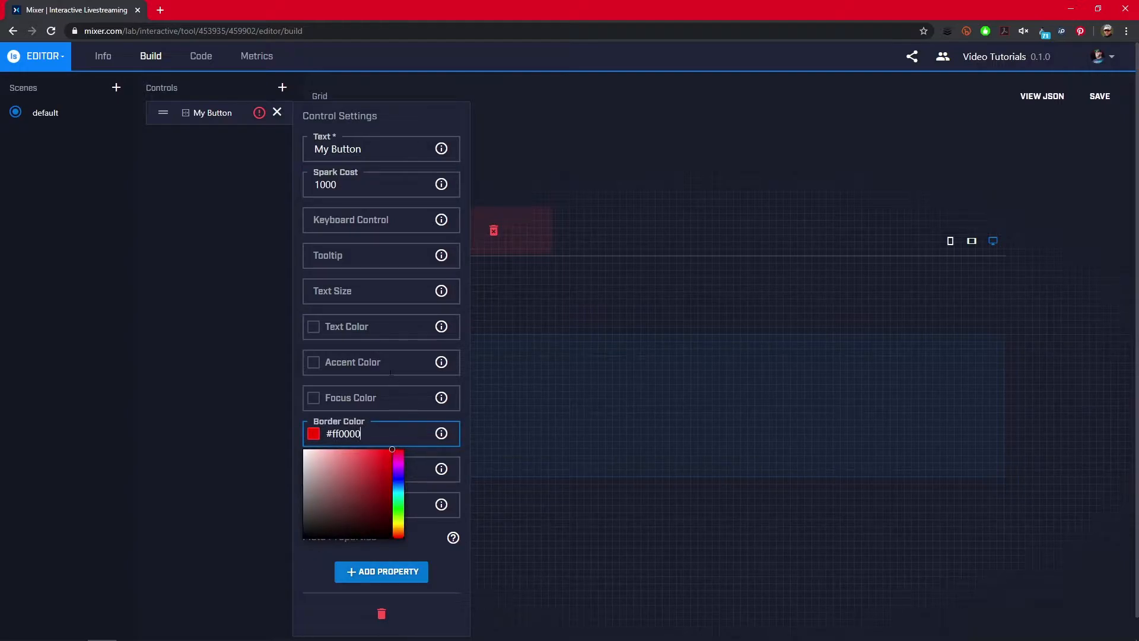
click(371, 469)
text(#f81919)
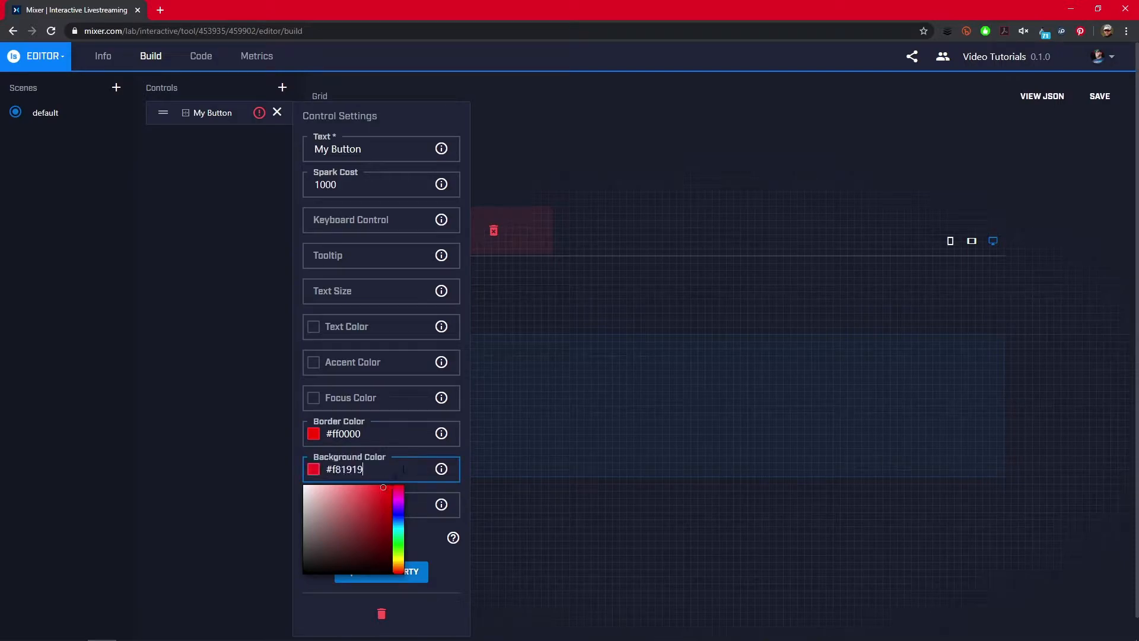
click(391, 491)
click(375, 489)
click(393, 487)
click(275, 115)
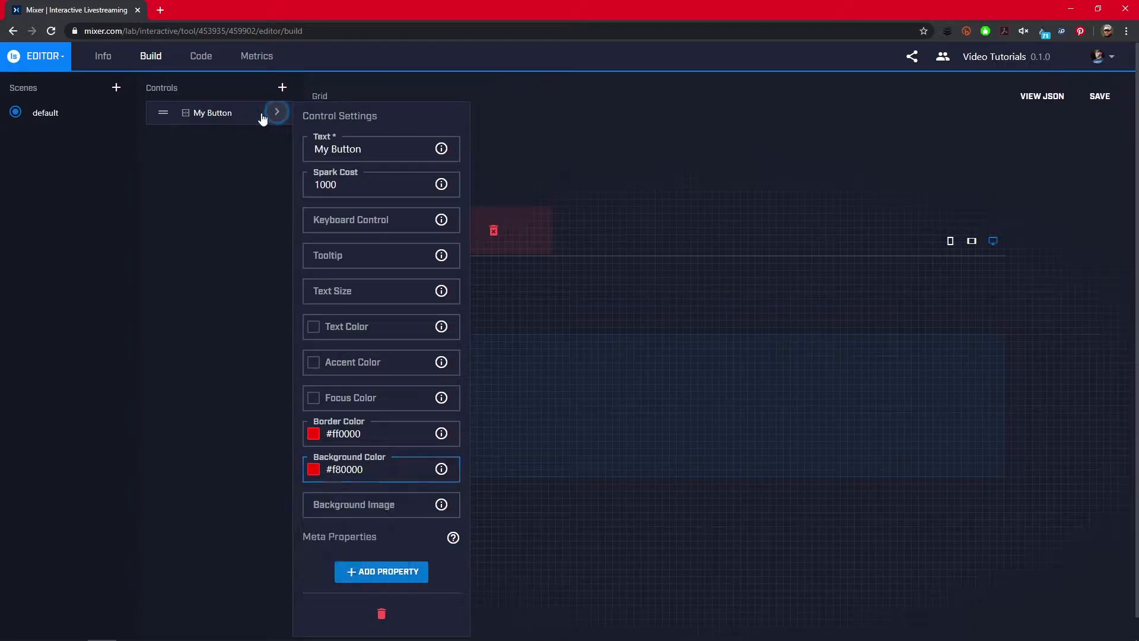
Place My Button near the middle of the desktop grid, enlarge it to a roughly square block, and save the project
drag(164, 114, 639, 393)
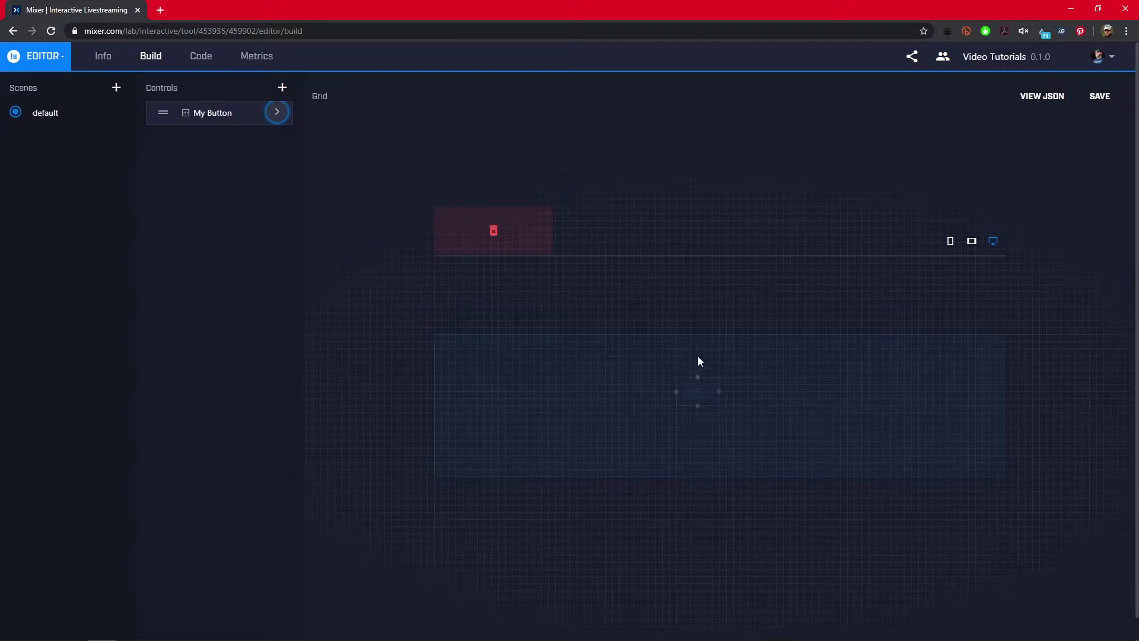
drag(699, 345, 698, 342)
drag(635, 373, 634, 373)
drag(676, 407, 677, 433)
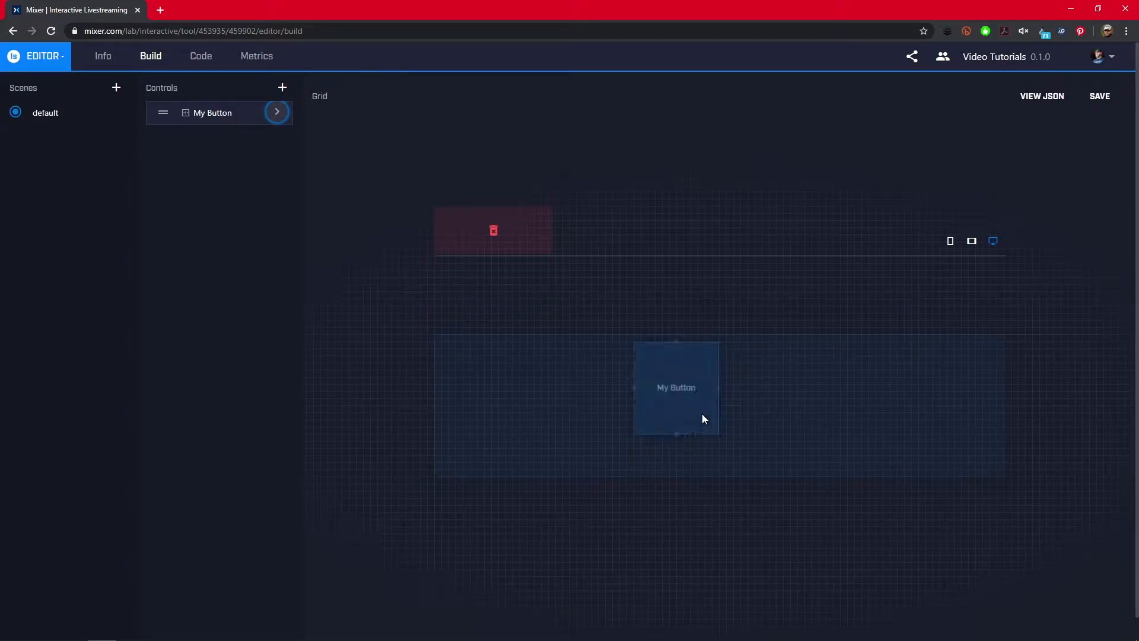
drag(720, 387, 734, 387)
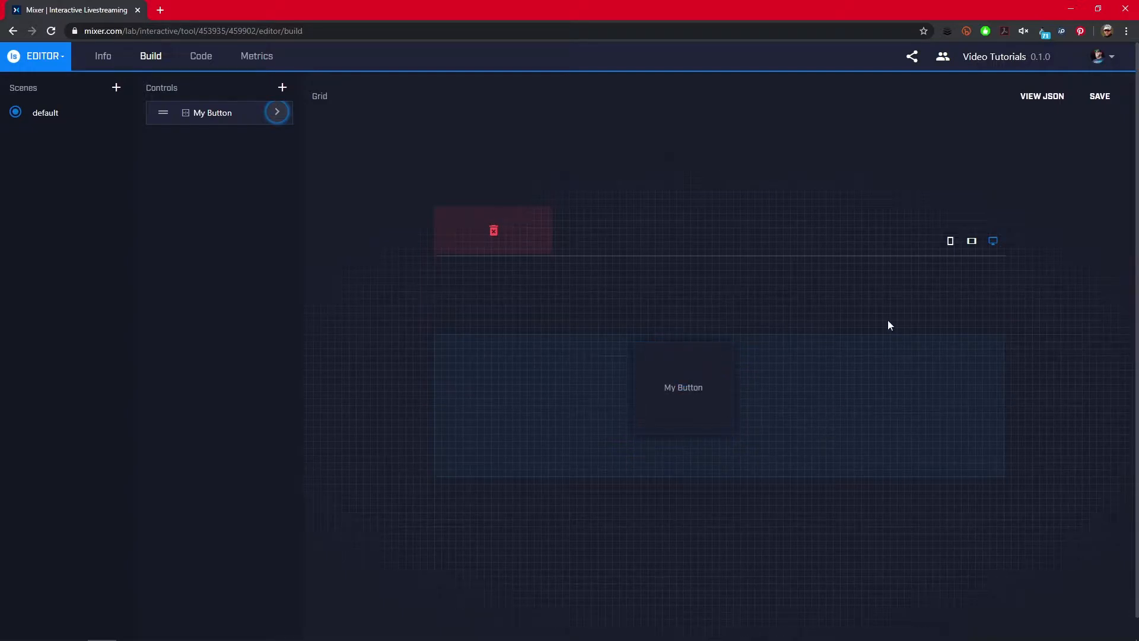
click(1093, 99)
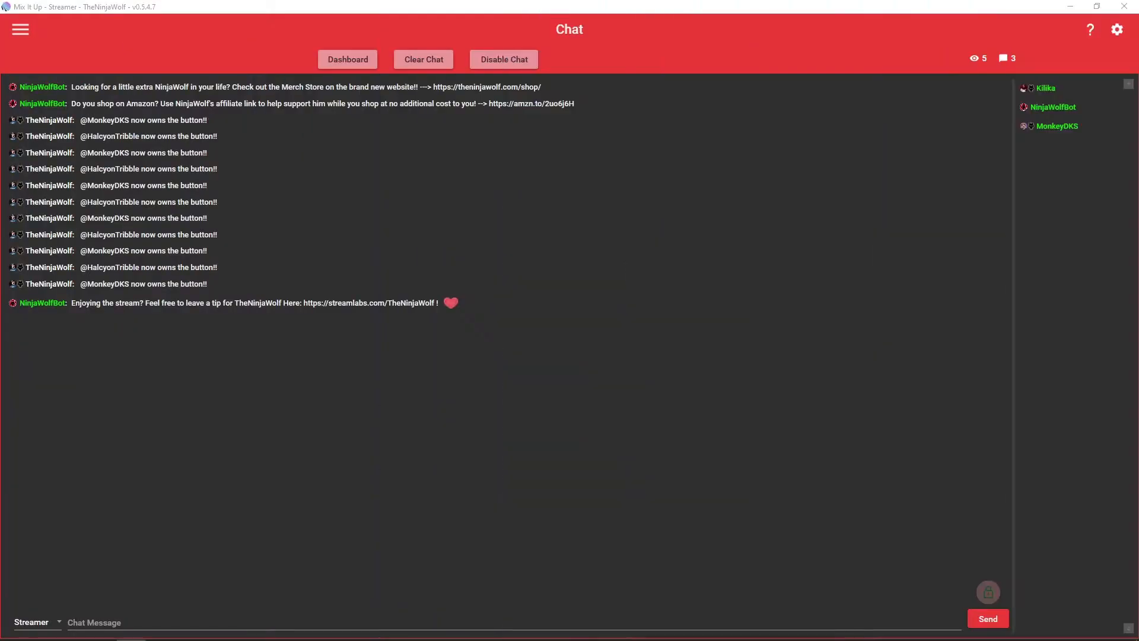
Go to the MixPlay section and select Video Tutorials as the game
click(20, 29)
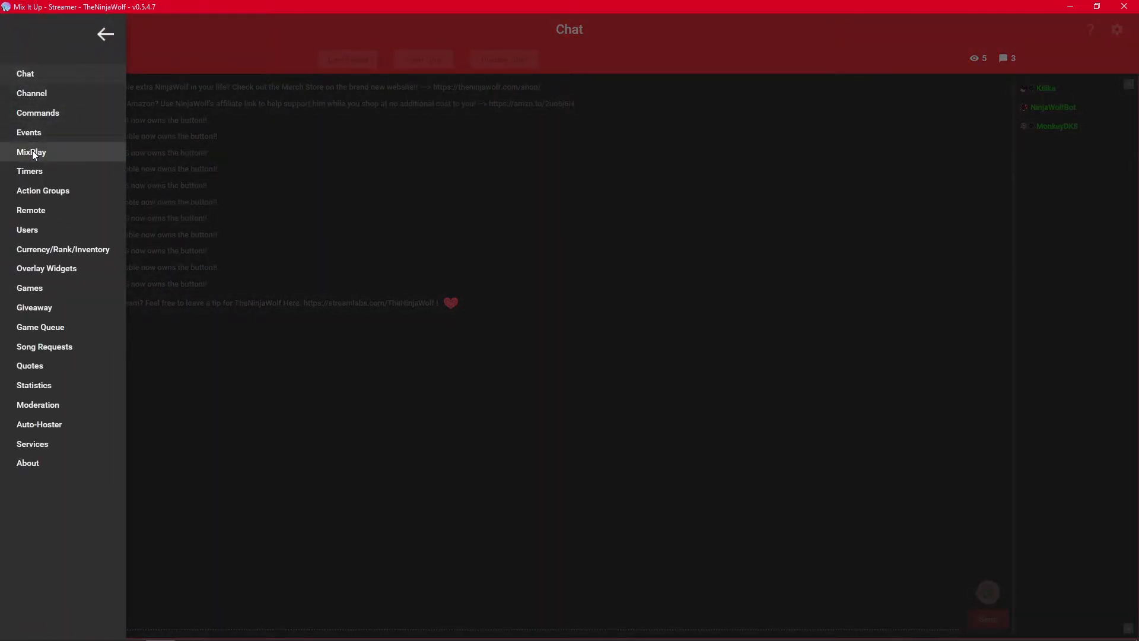
click(32, 153)
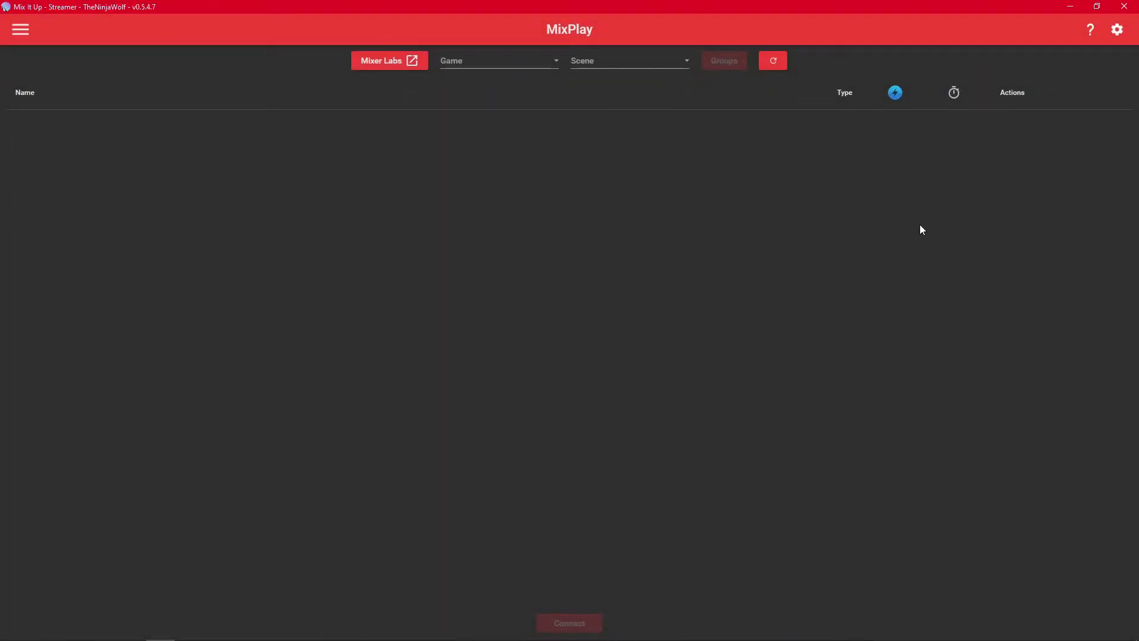
click(486, 62)
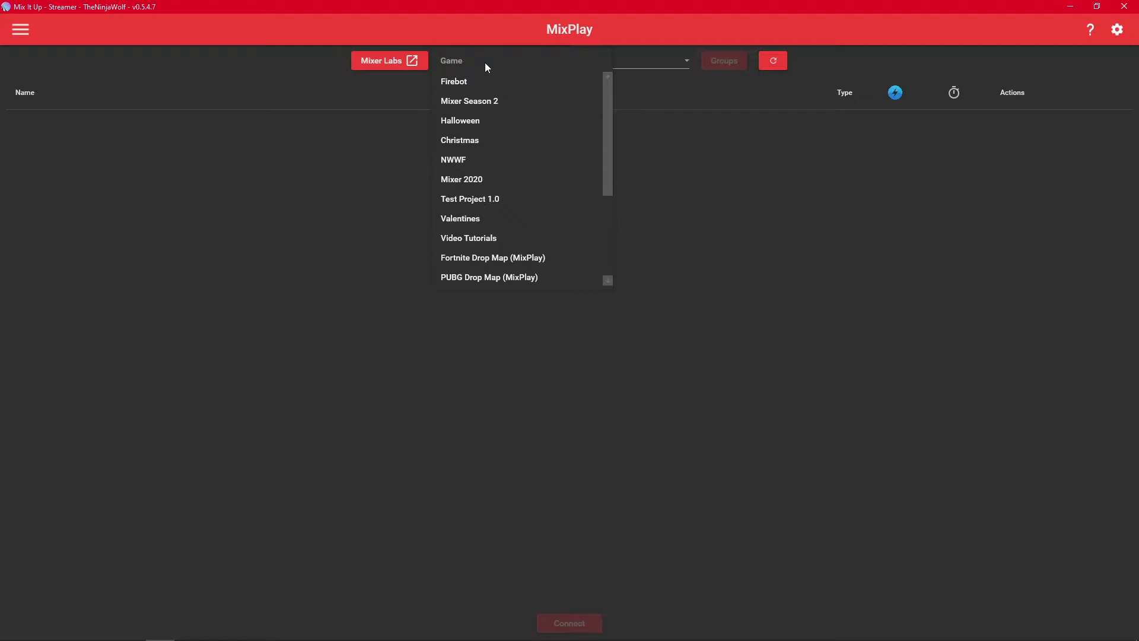
scroll(526, 114, down, 3)
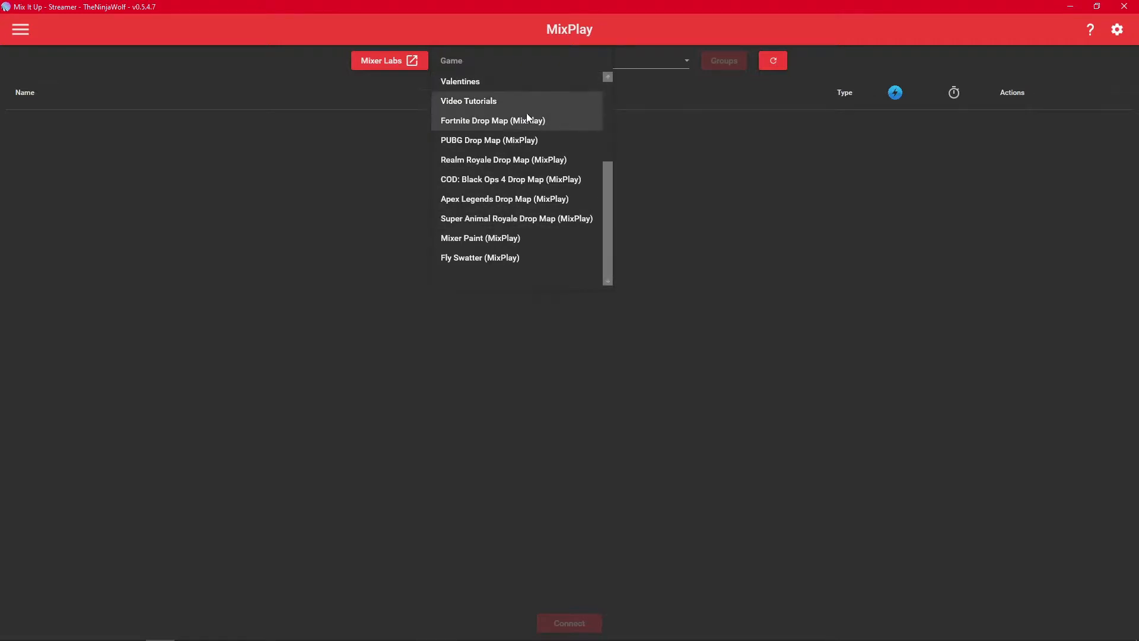
scroll(533, 250, up, 3)
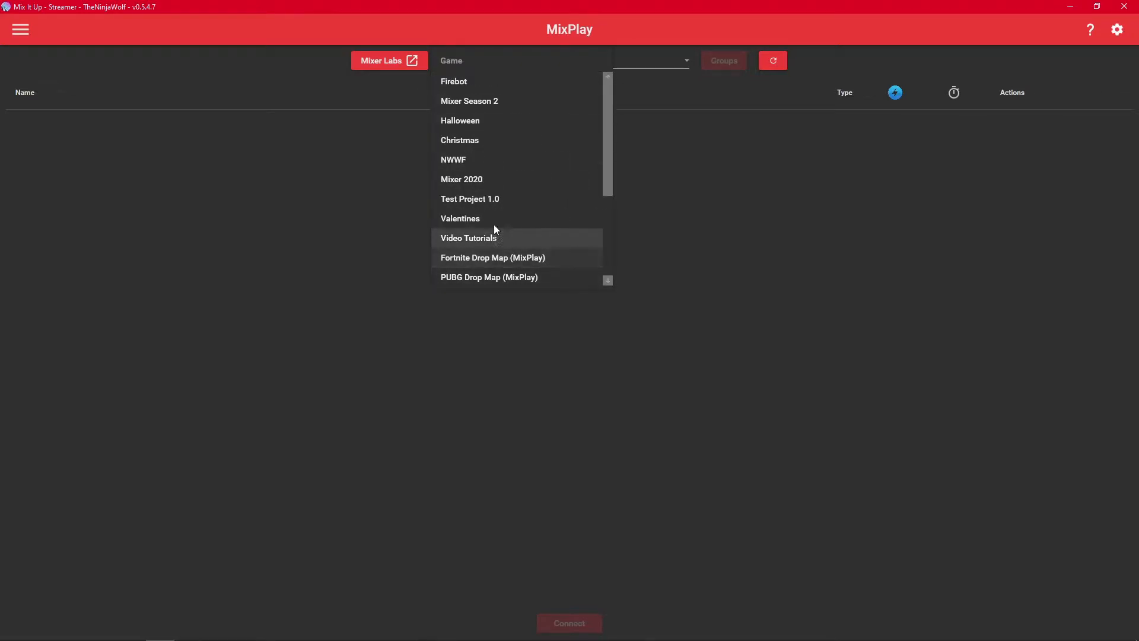
click(482, 241)
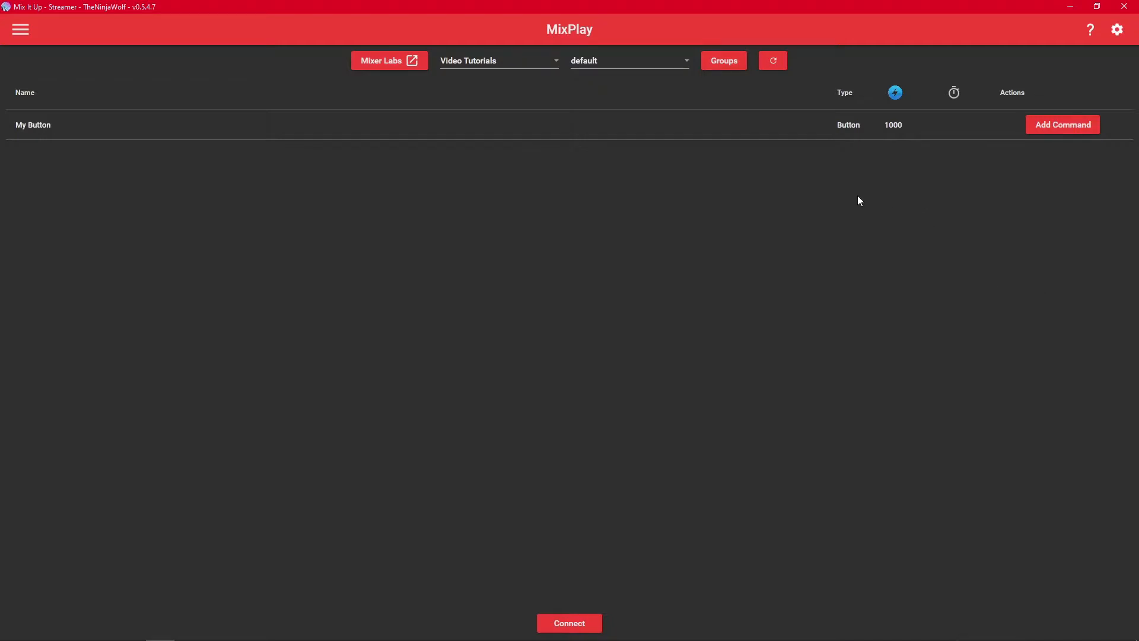
Start an Advanced Command for My Button and maximize the command editor
click(1050, 129)
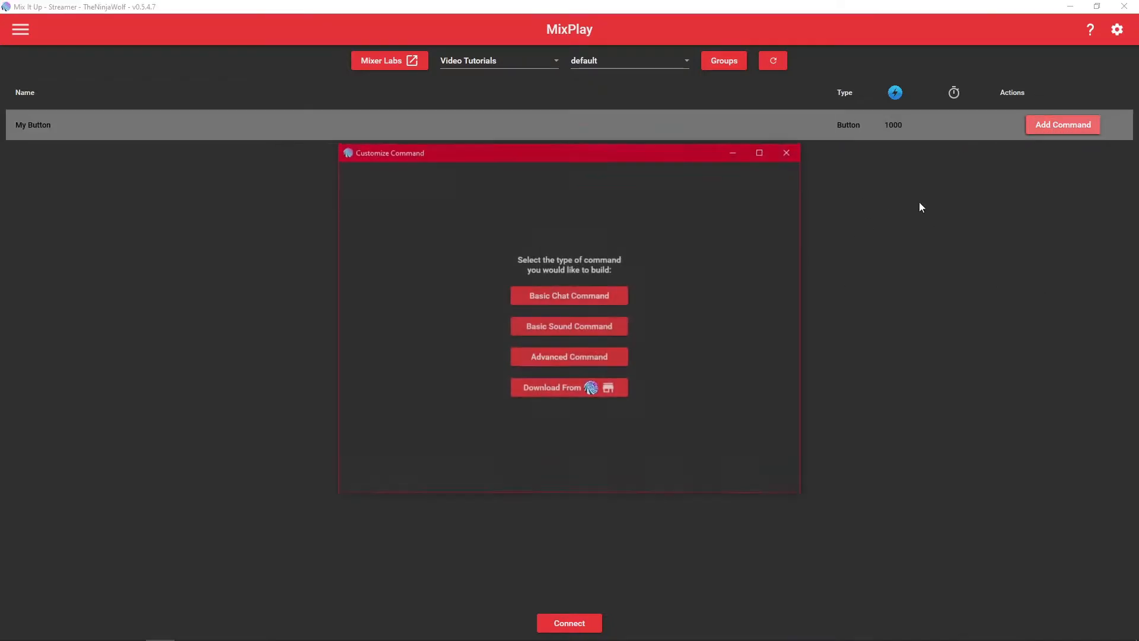
click(561, 359)
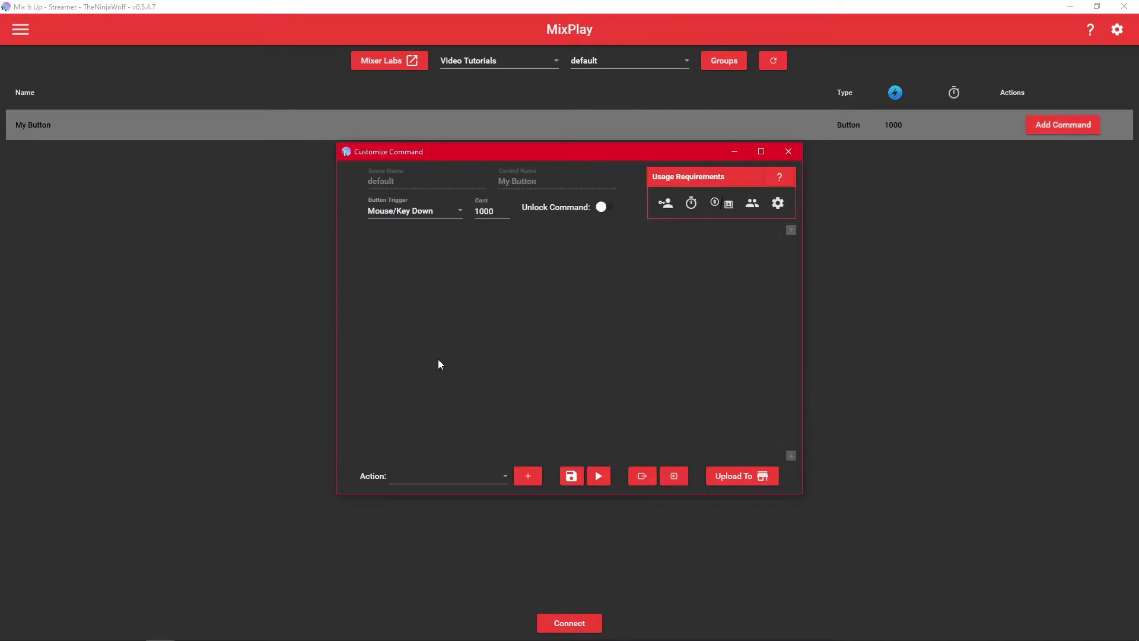
click(761, 151)
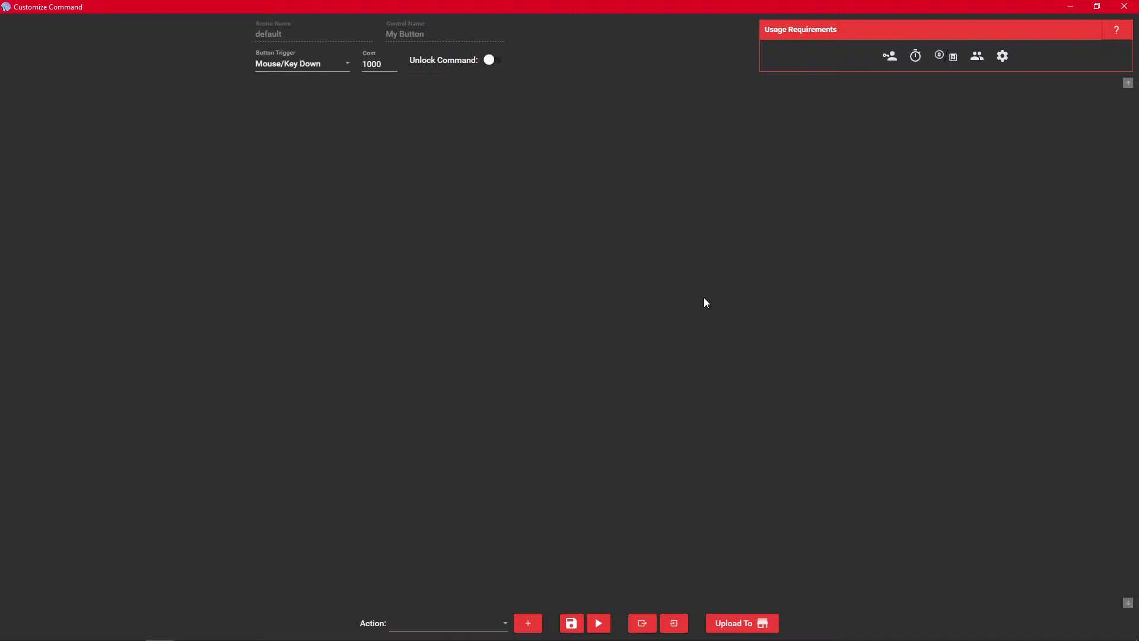
Add a MixPlay action to the command and set its type to Update Control
click(471, 630)
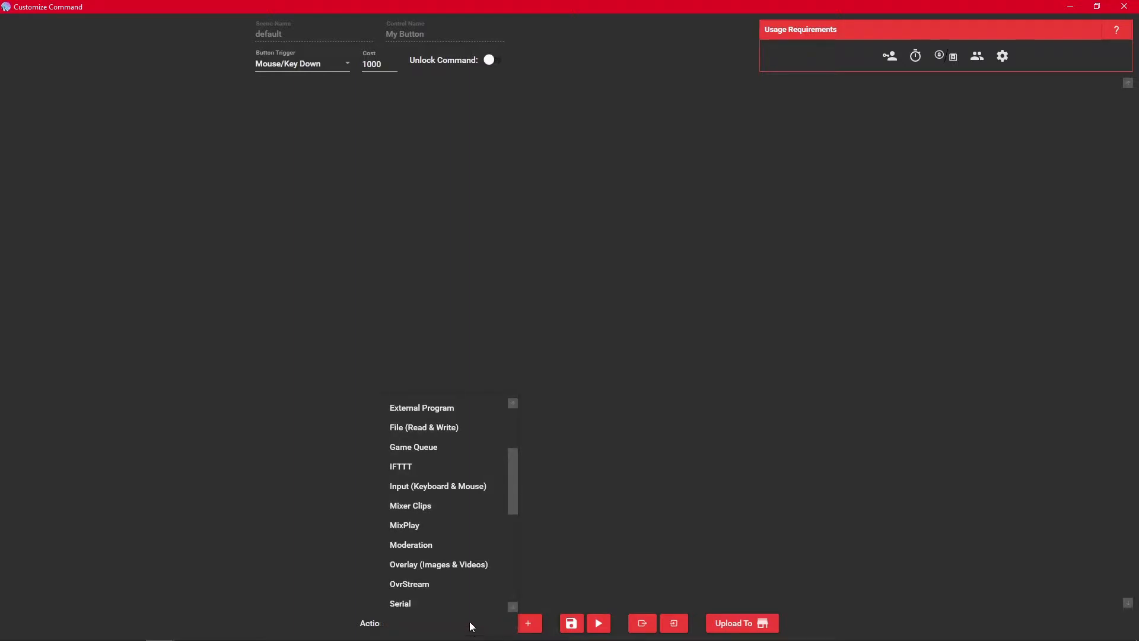
scroll(465, 550, down, 5)
scroll(438, 479, up, 2)
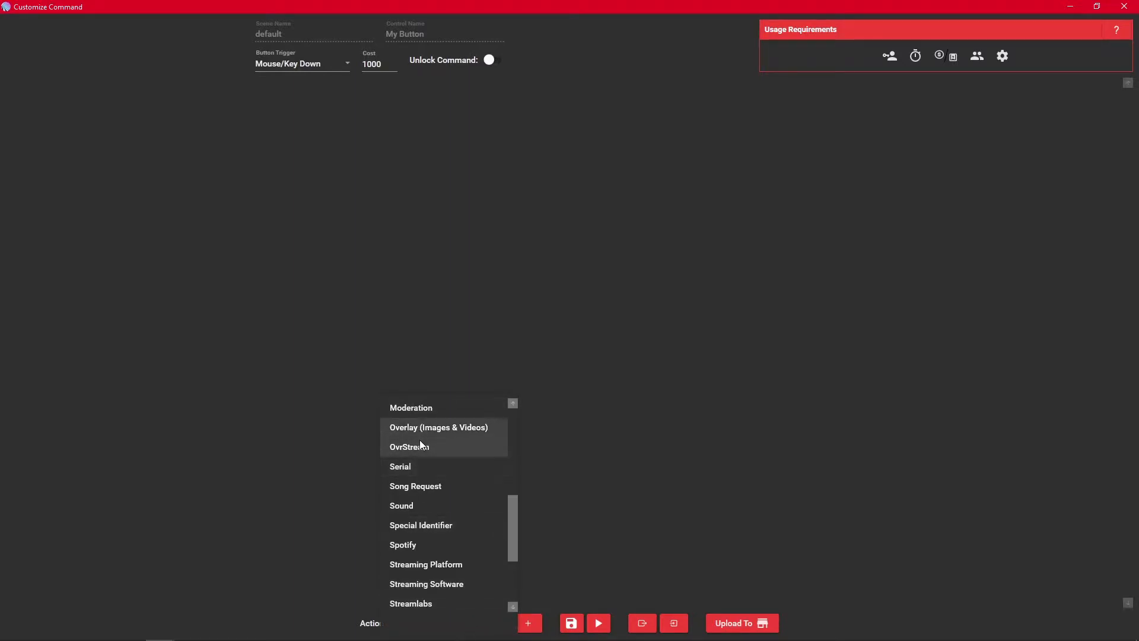
scroll(420, 444, up, 1)
click(420, 445)
click(535, 623)
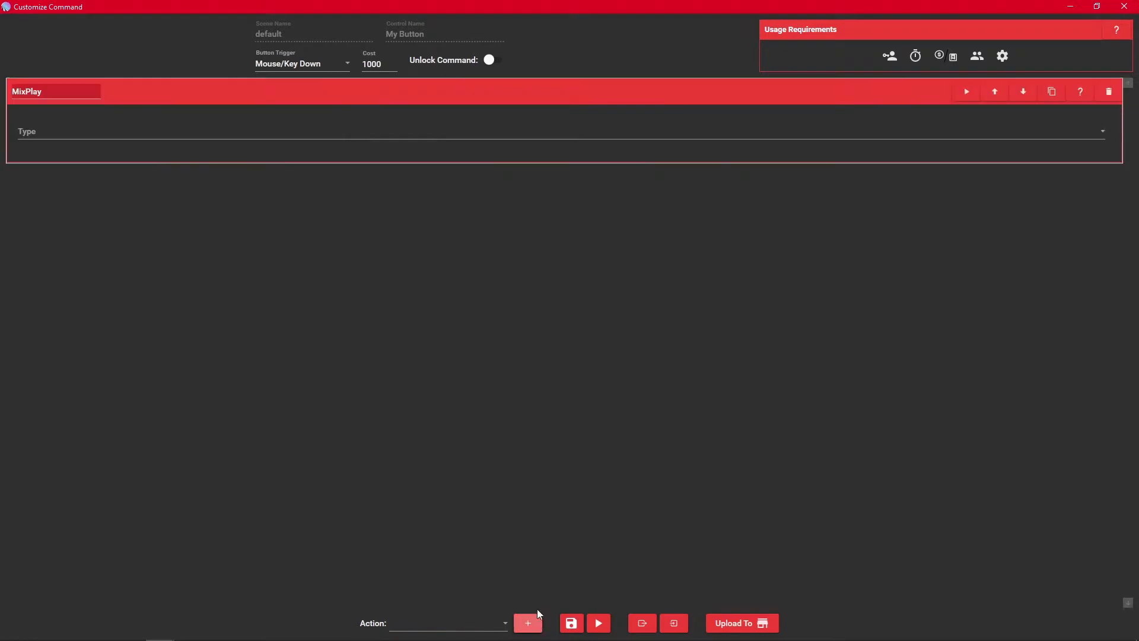
click(147, 130)
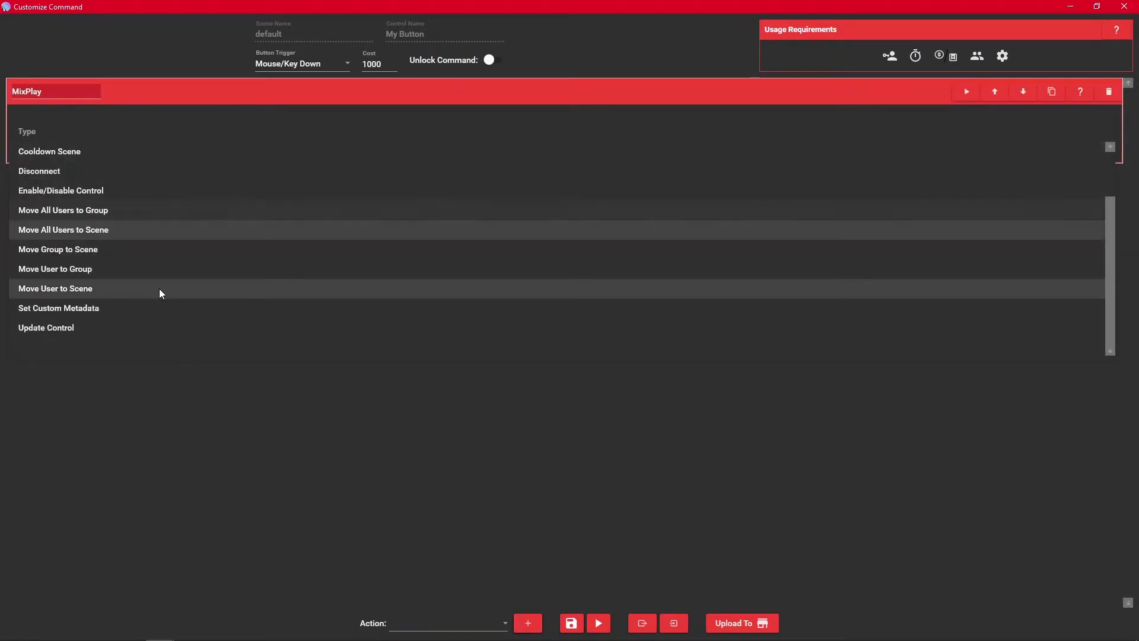
click(77, 326)
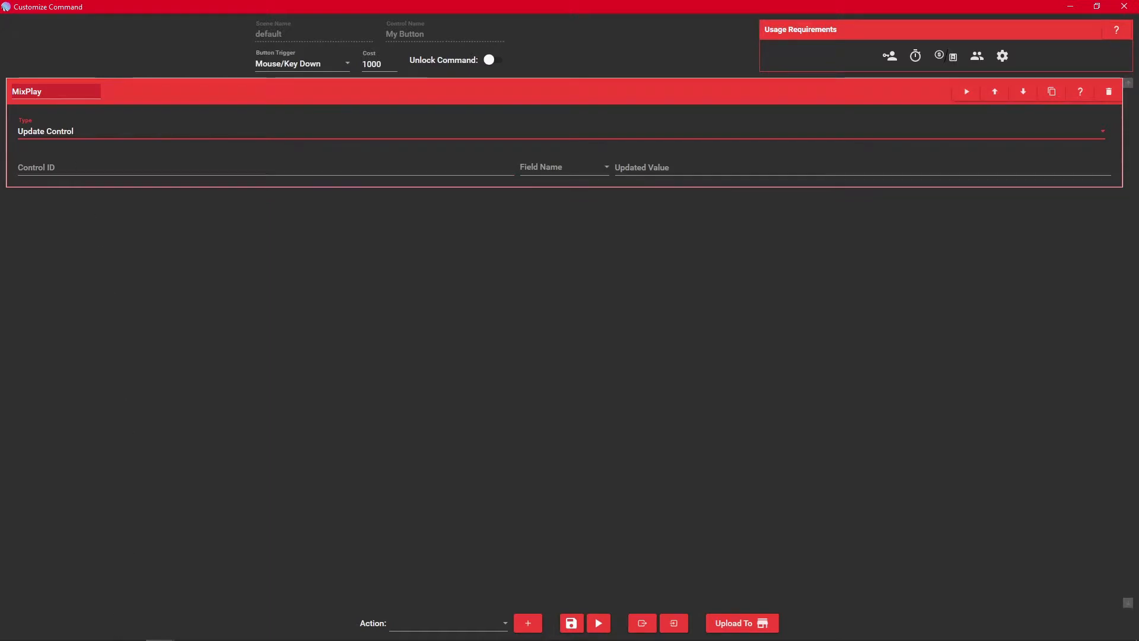
Check the control's name in the Mixer editor, and enter "My Button" as the Update Control action's Control ID
click(102, 629)
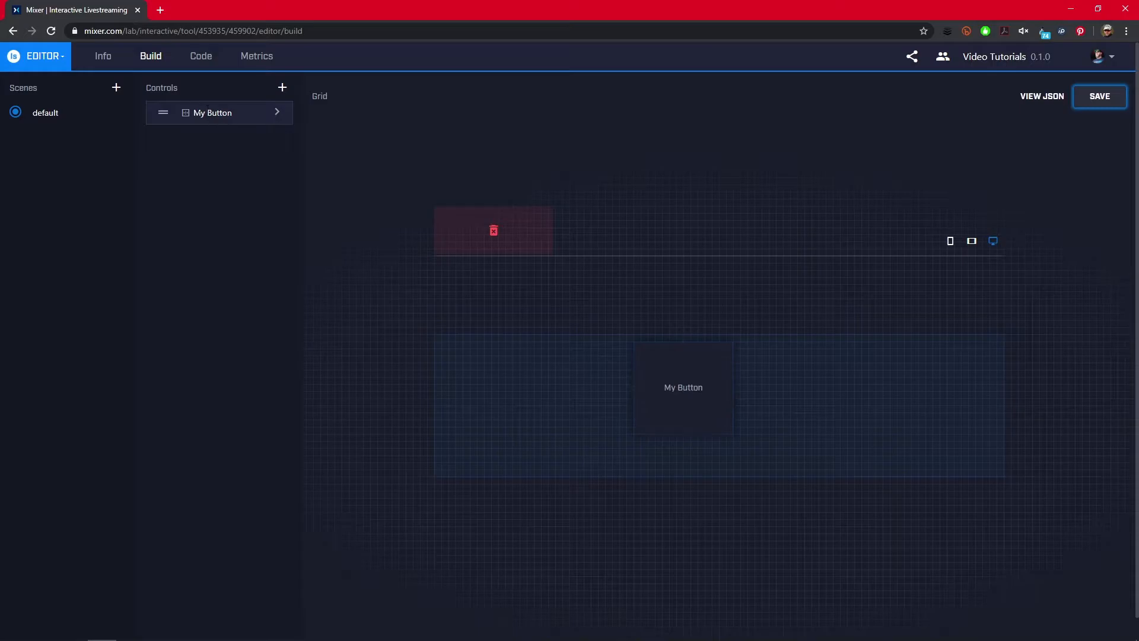
key(alt+Tab)
click(201, 169)
text(My Button)
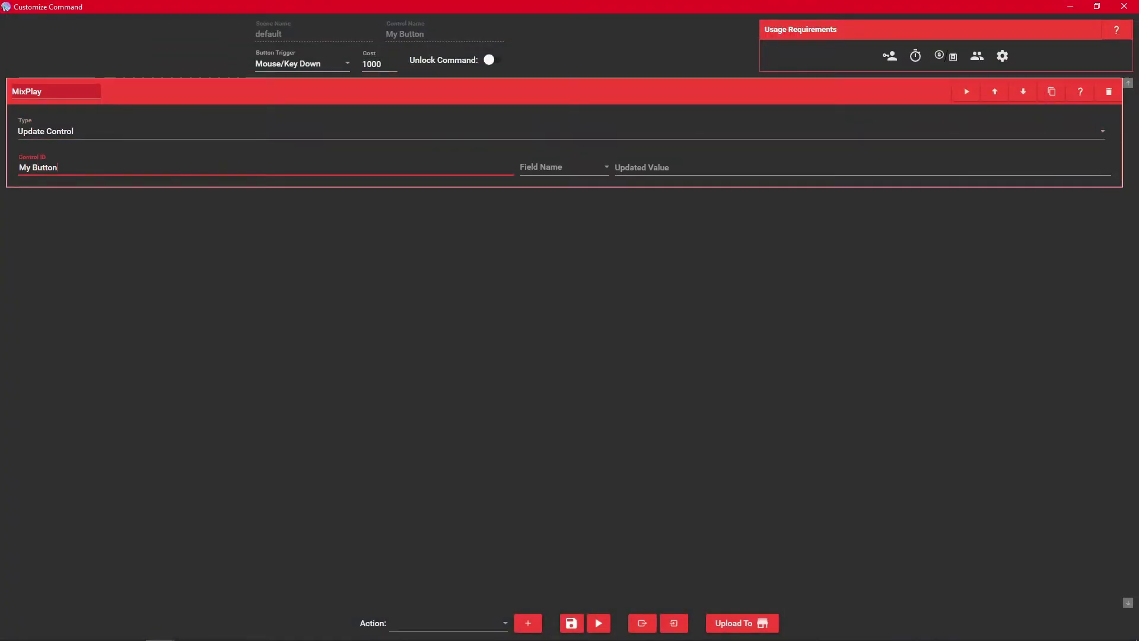
Make the Update Control action change the Text field, with "$username owns this button!" as its updated value
click(553, 168)
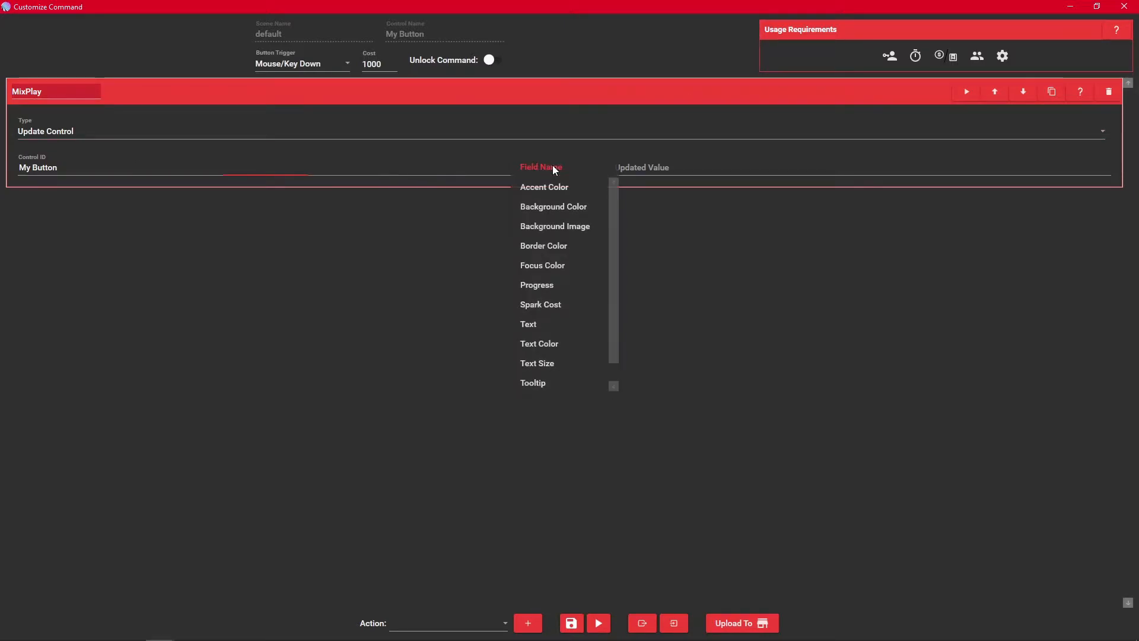
click(541, 326)
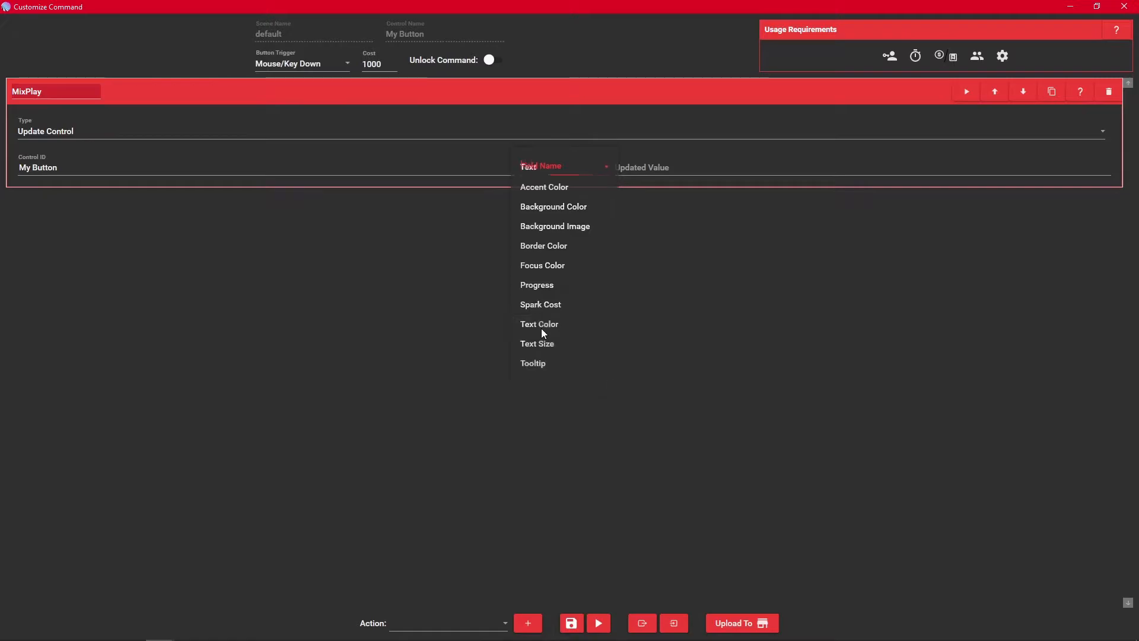
click(667, 169)
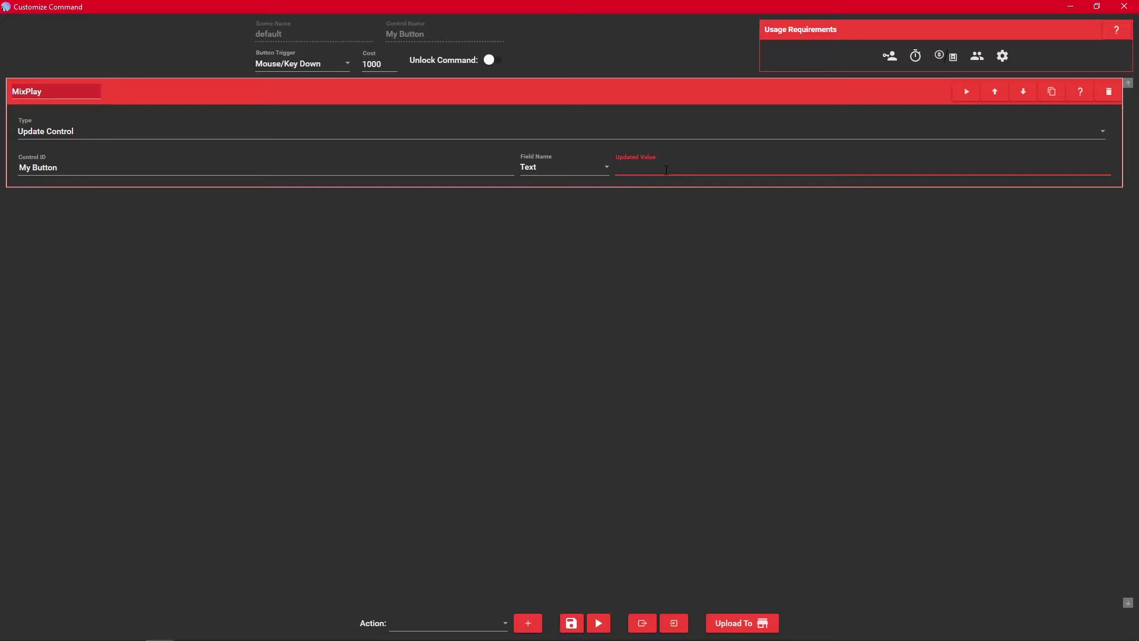
text($username owns this button!)
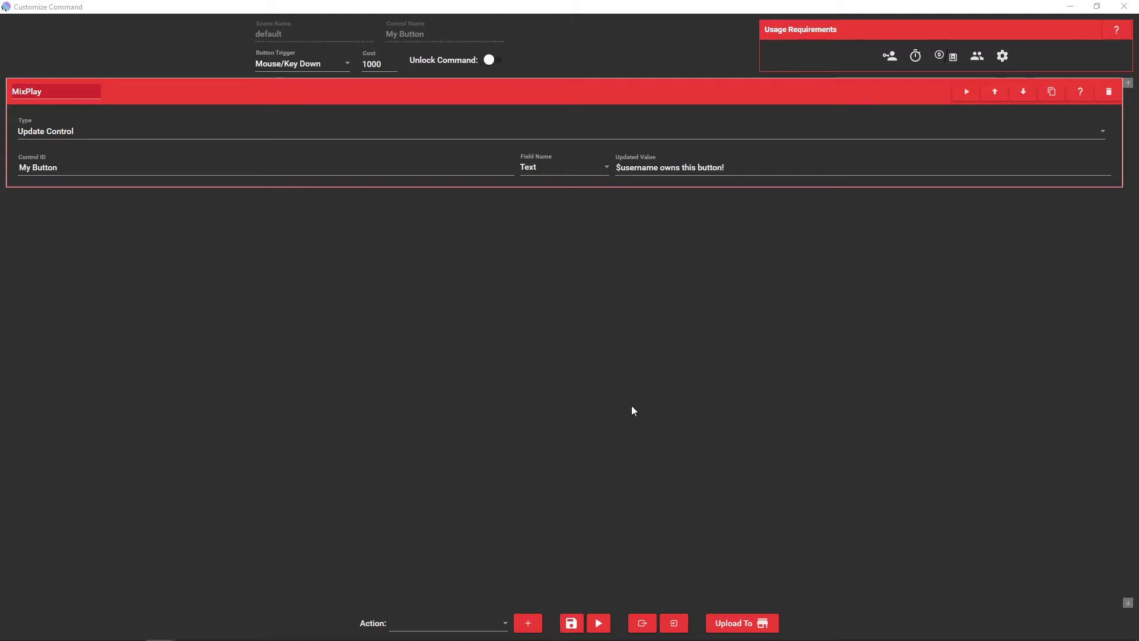
Add a Special Identifier action with the identifier name "addamount" and the replacement text "$randomnumber1000:5000"
click(469, 623)
scroll(471, 611, down, 3)
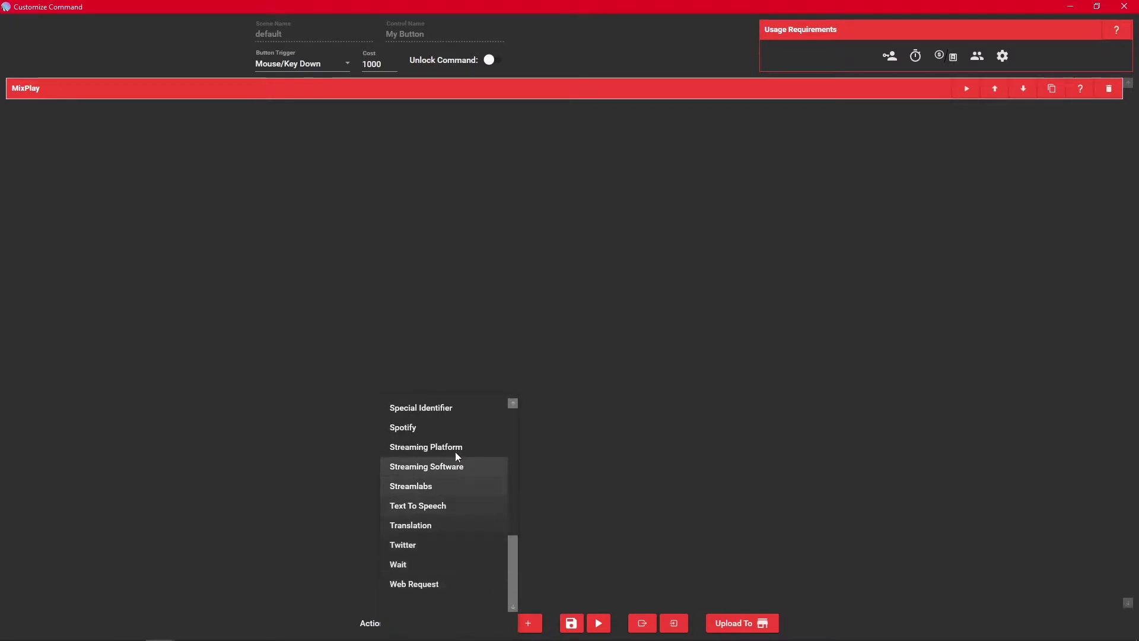
click(450, 410)
click(528, 623)
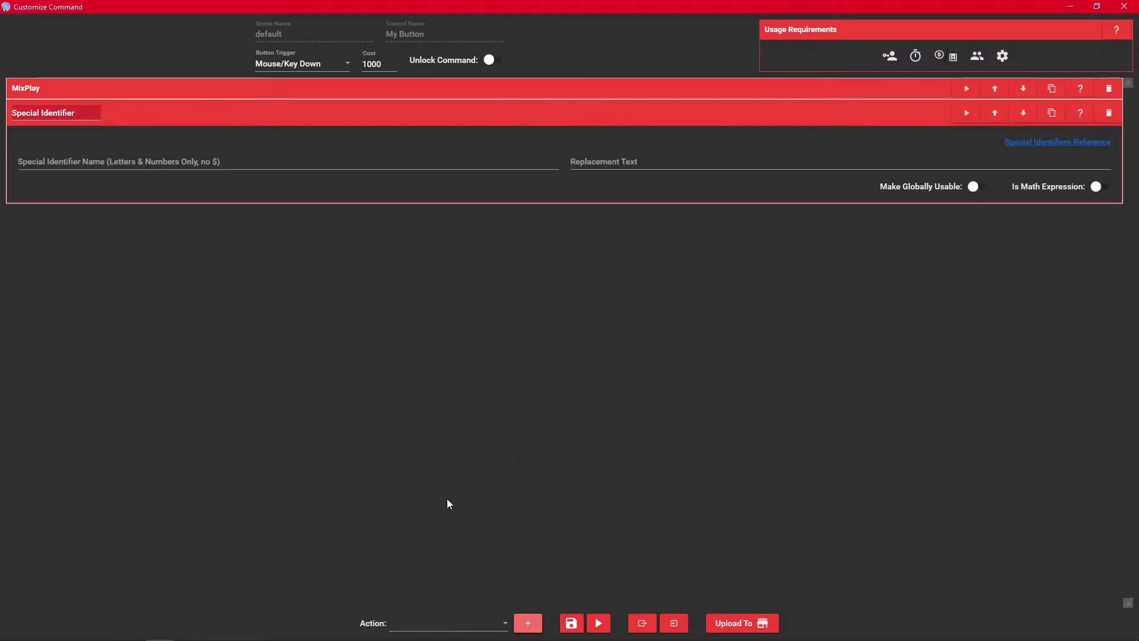
click(80, 163)
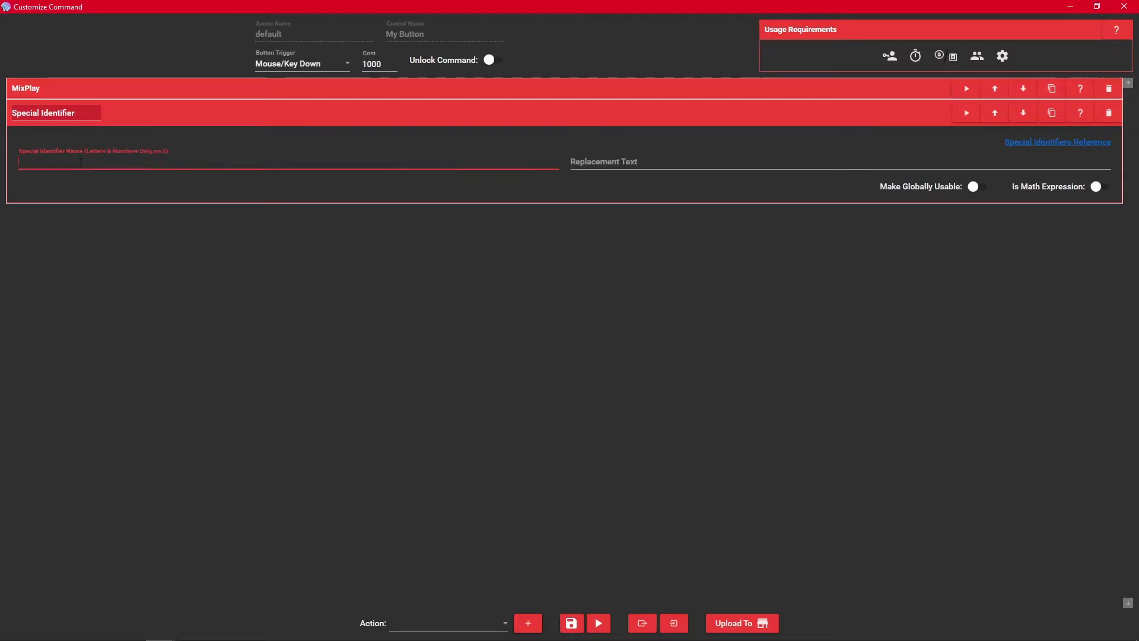
text(addamount)
click(616, 161)
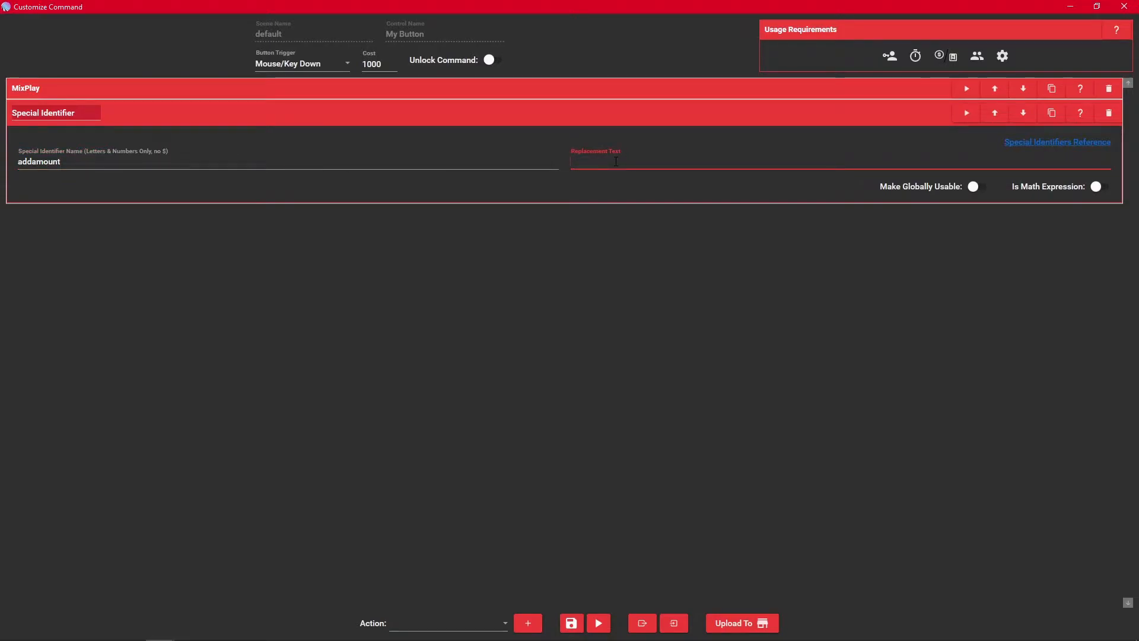
text($randomnumber1000:5000)
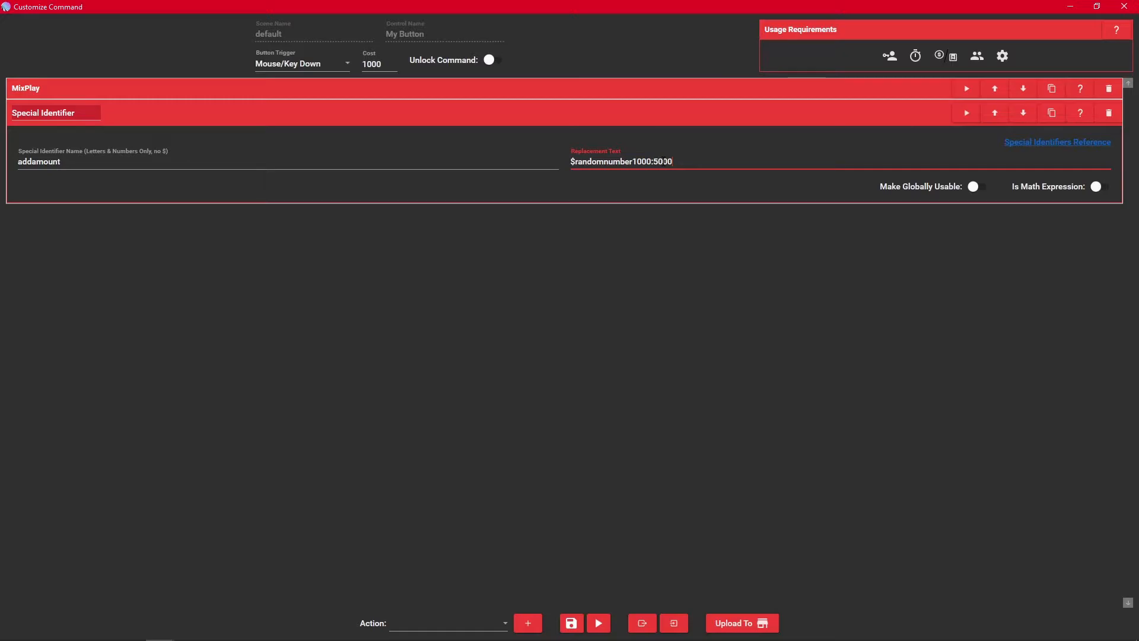
click(63, 161)
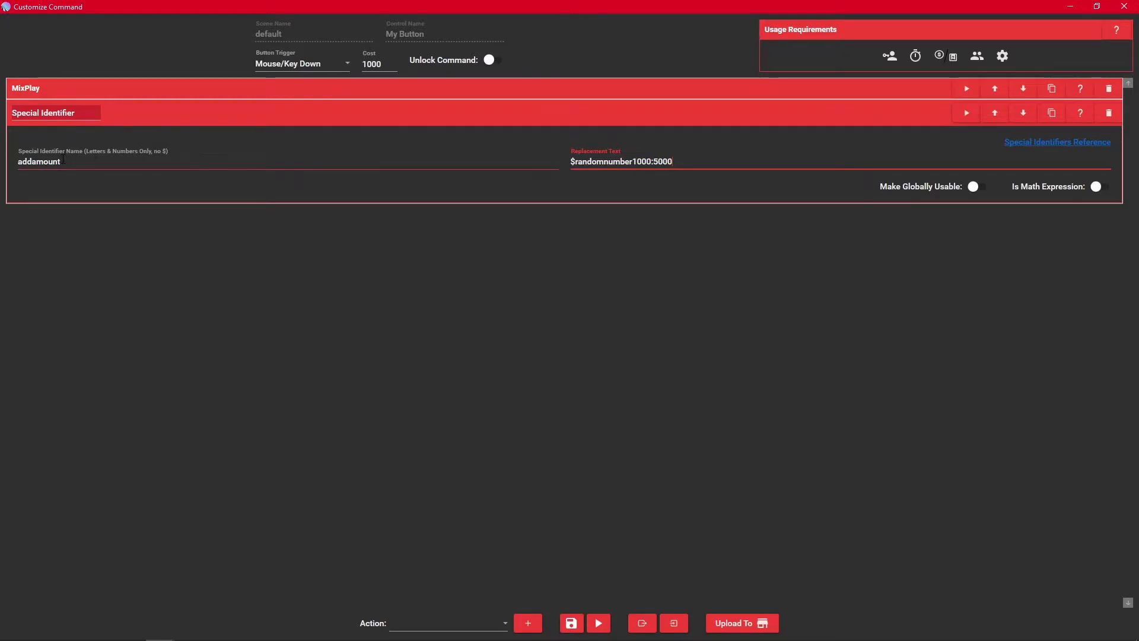
Rename the MixPlay action "Change Button text" and the Special Identifier action "Add Random Amount"
click(28, 89)
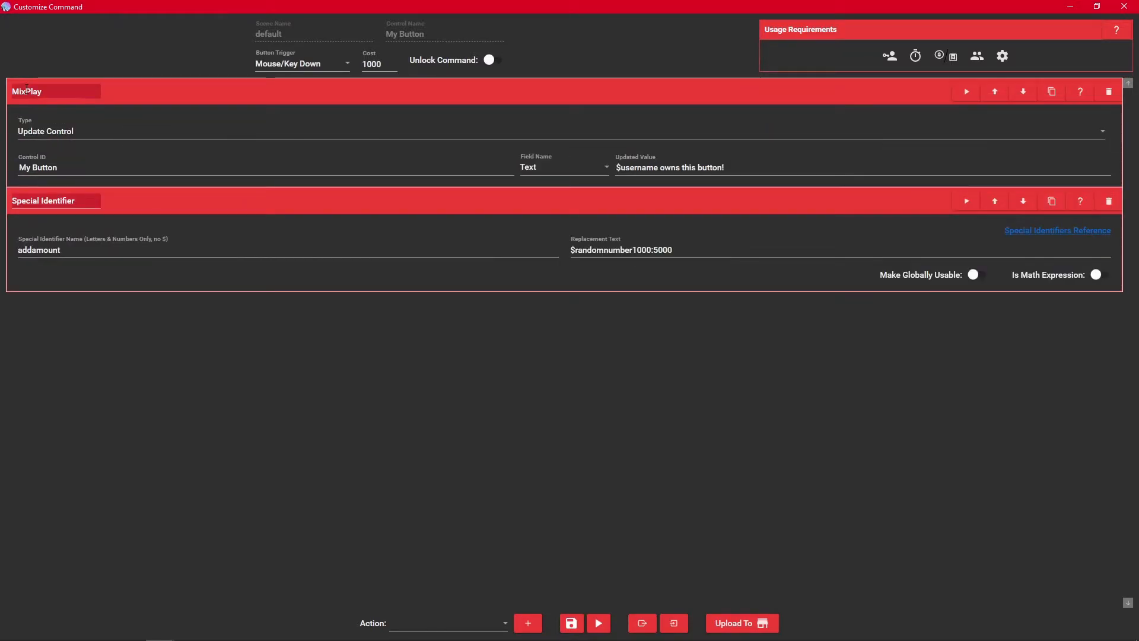
drag(46, 92, 2, 96)
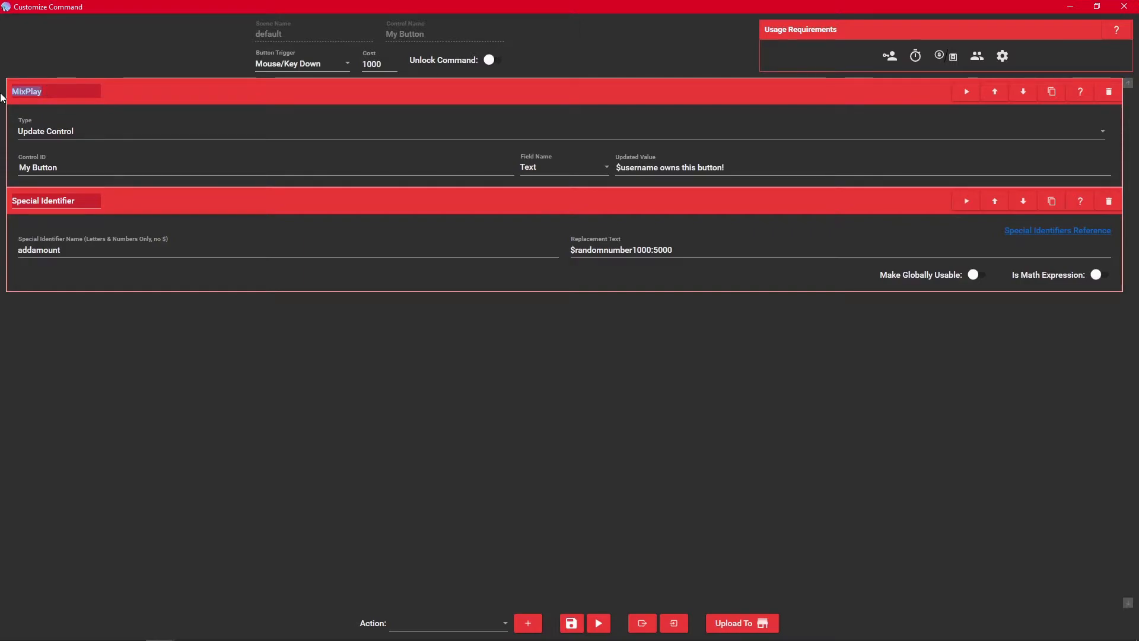
text(Change Bu)
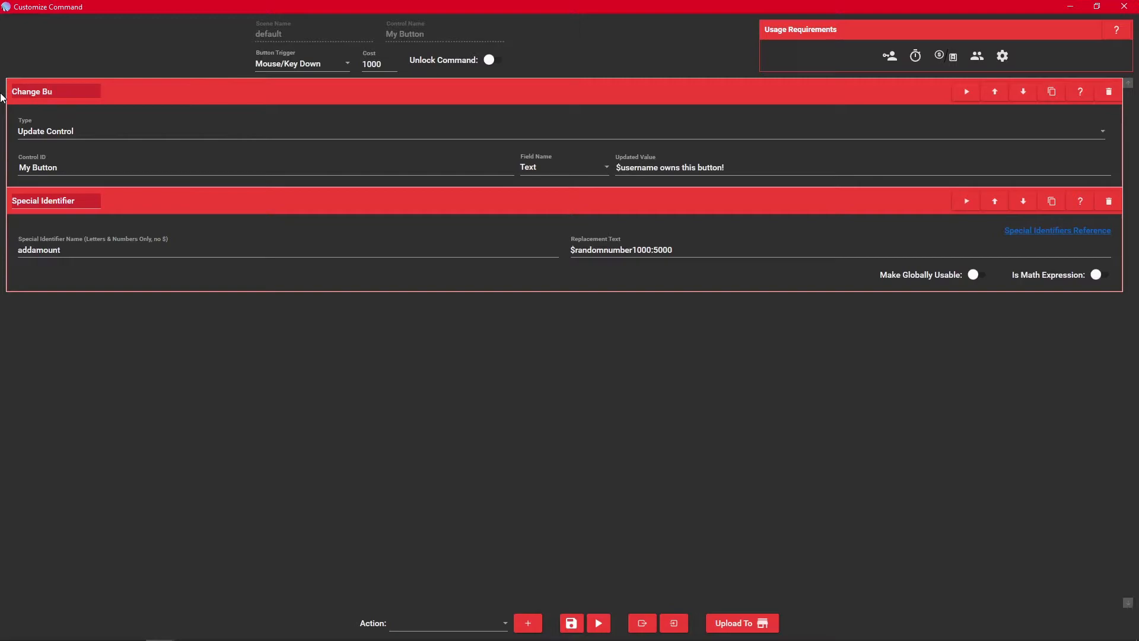
text(tton text)
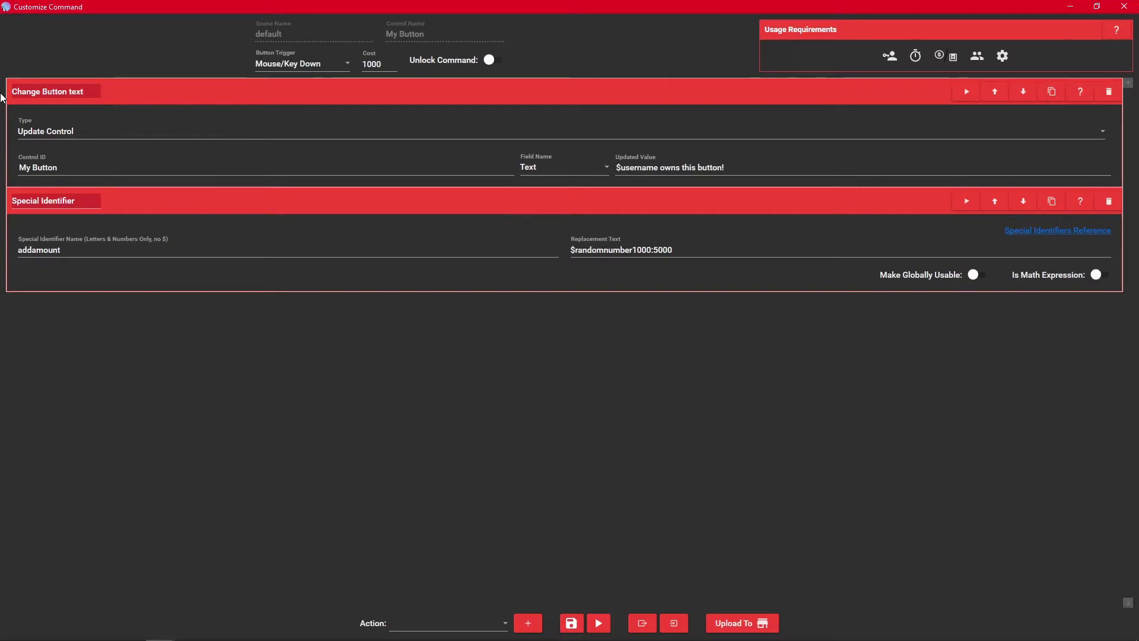
drag(75, 201, 3, 210)
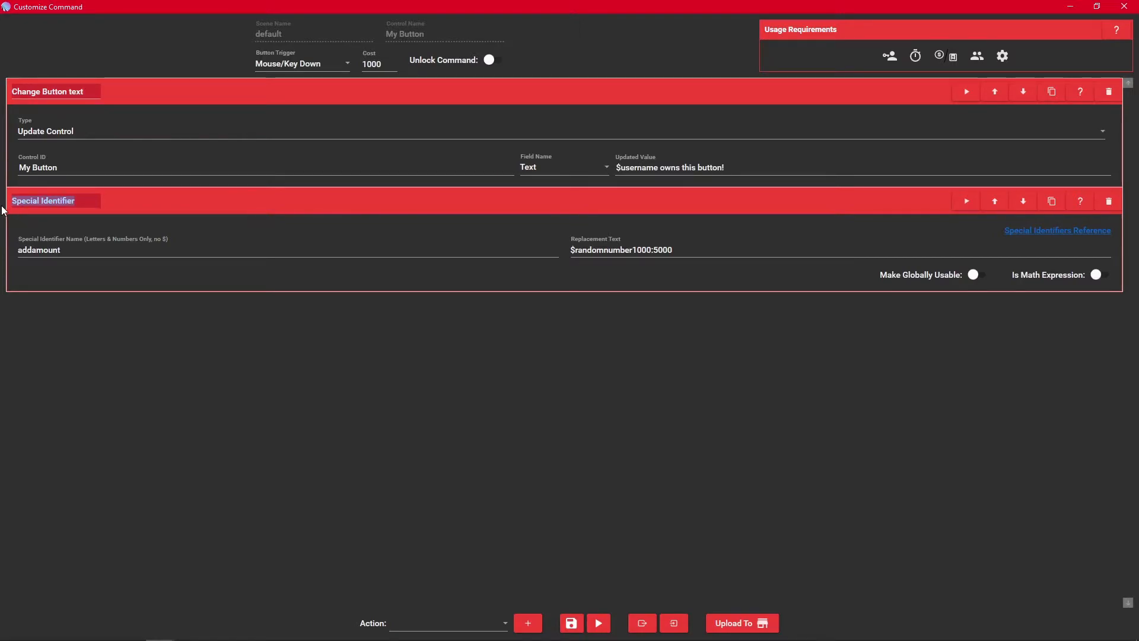
text(Add)
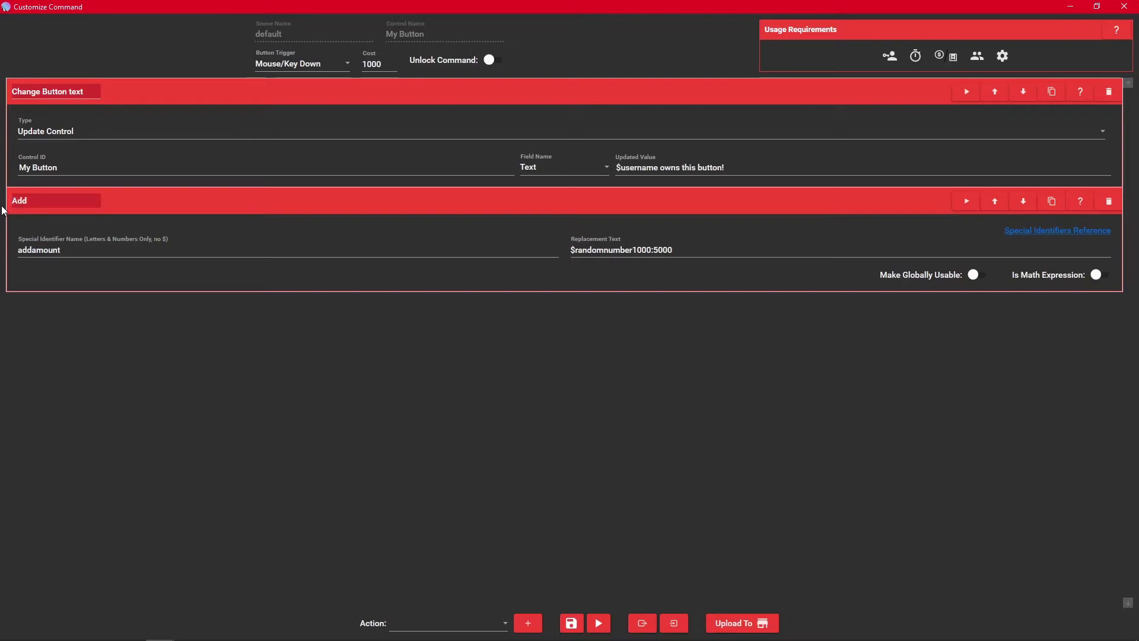
text( Random Amount)
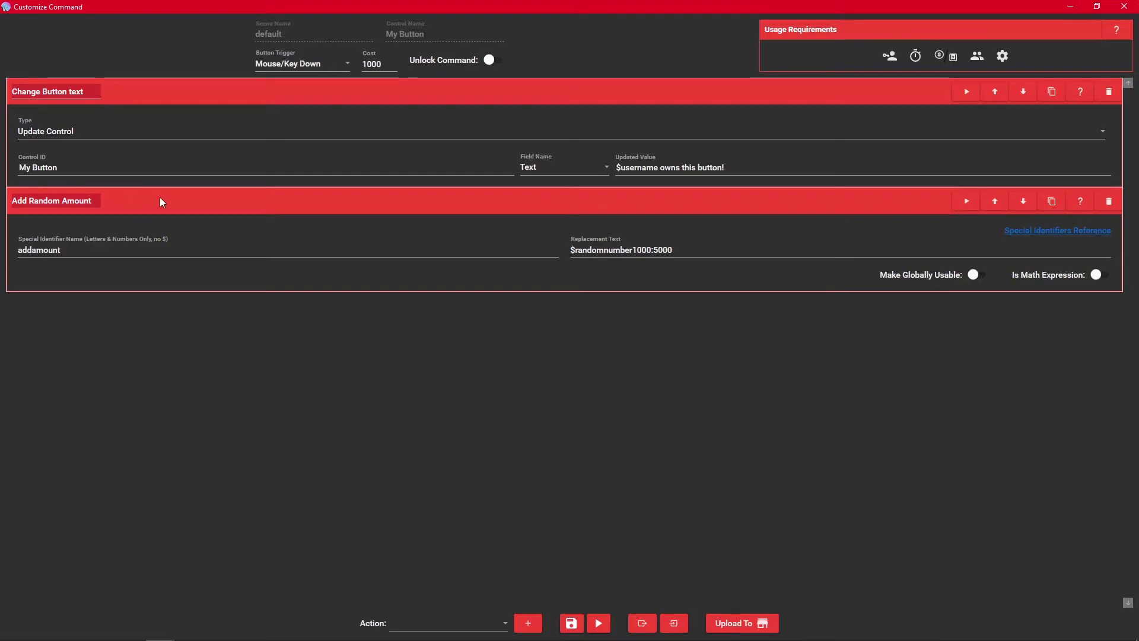
click(192, 91)
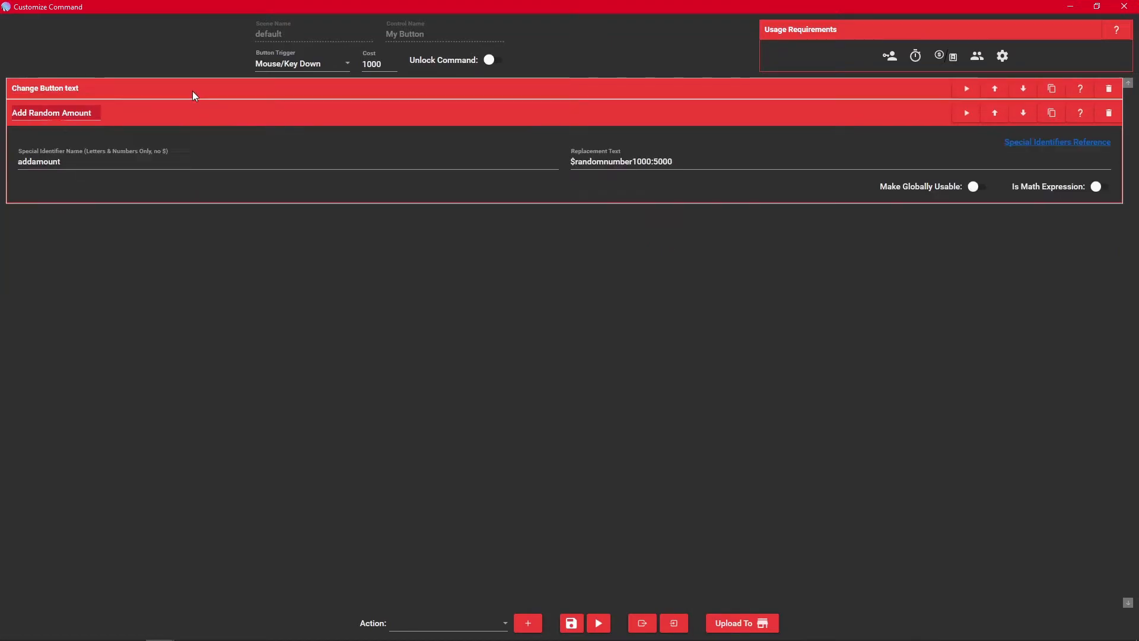
Add a second Special Identifier action to the command and rename it "New Cost"
click(427, 622)
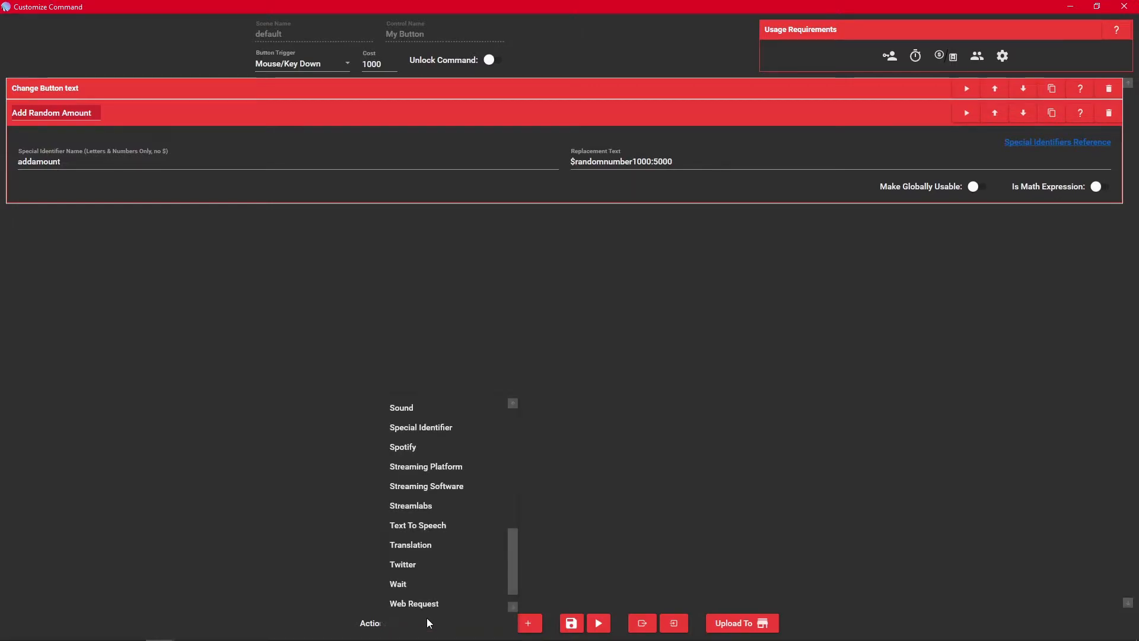
scroll(432, 492, up, 2)
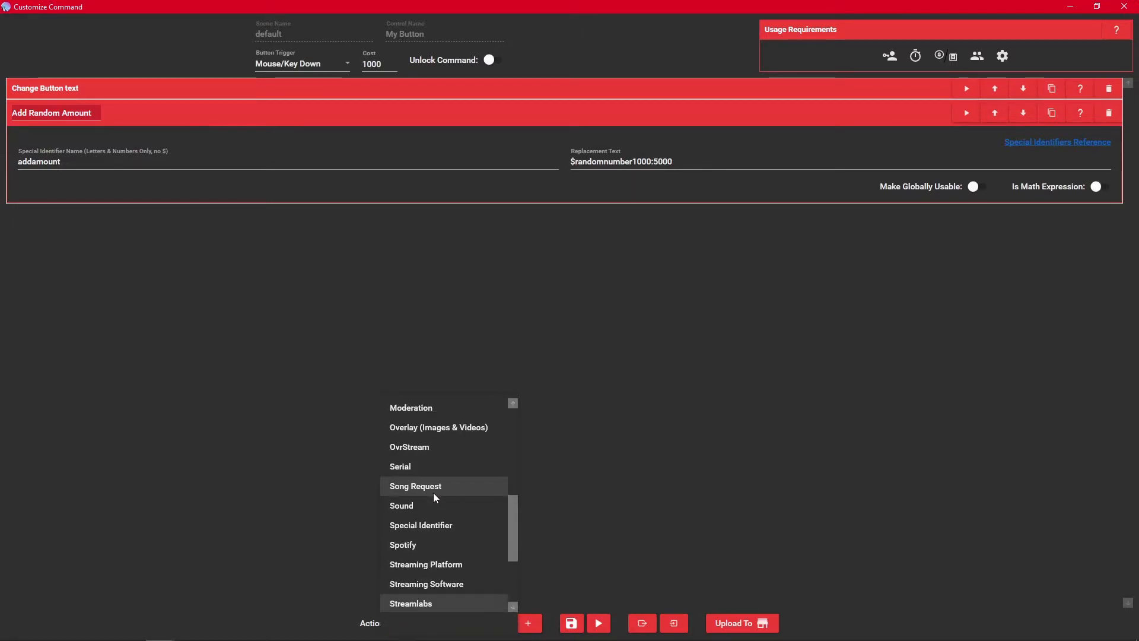
click(435, 528)
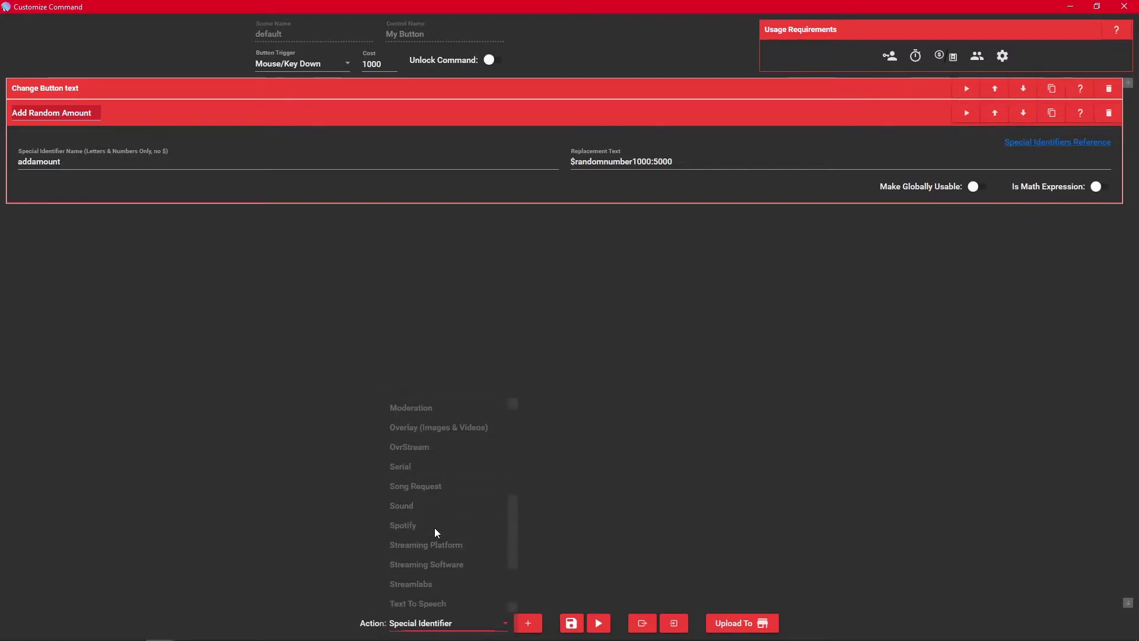
click(529, 622)
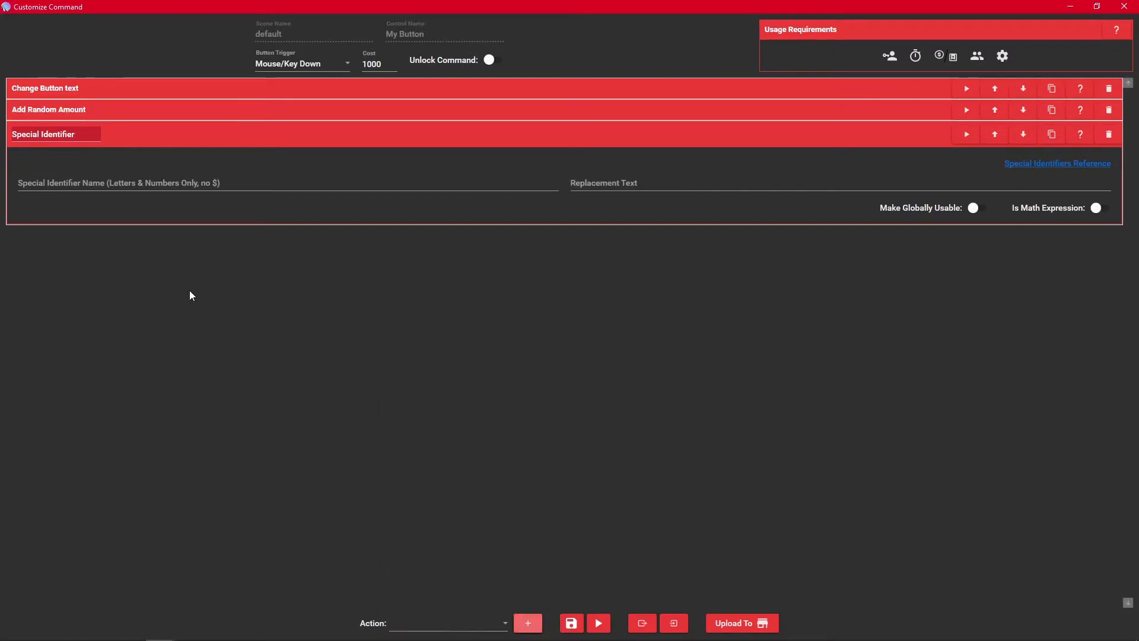
triple_click(86, 132)
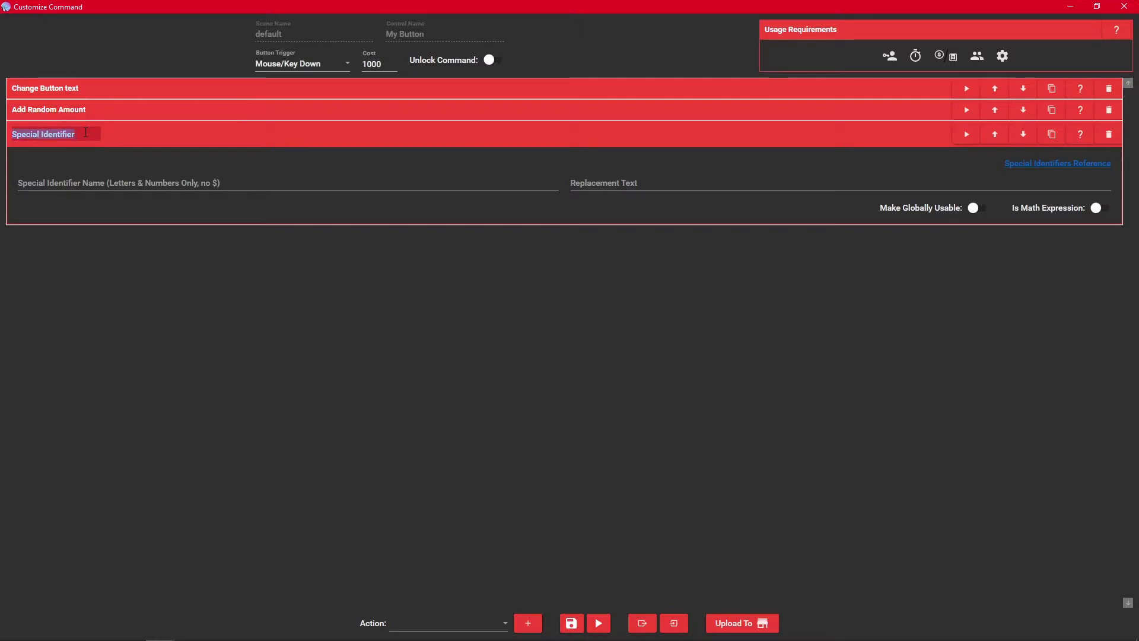
text(New Cost)
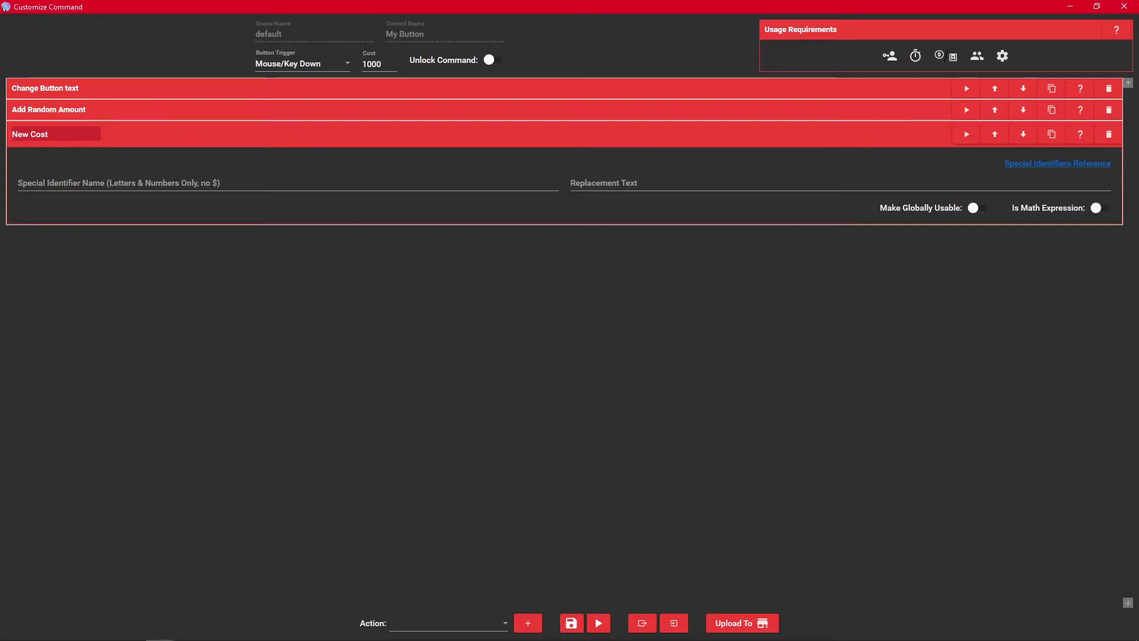
Give the New Cost action the identifier name "newcost" and the replacement text "$mixplaycontrolcost+$addamount"
click(85, 186)
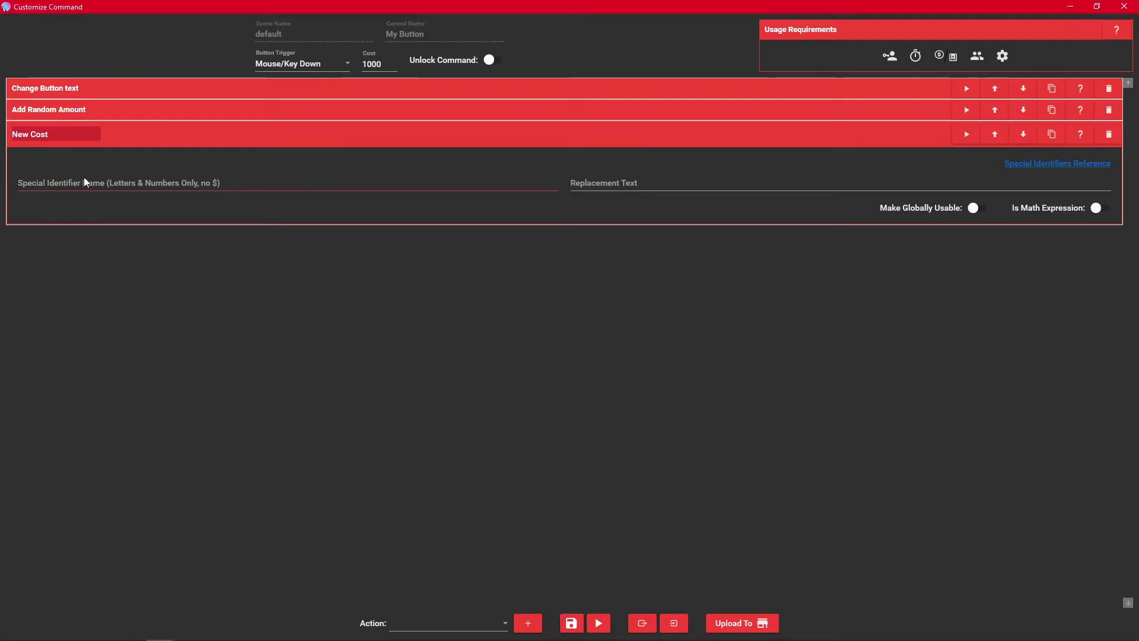
click(84, 178)
text(newcost)
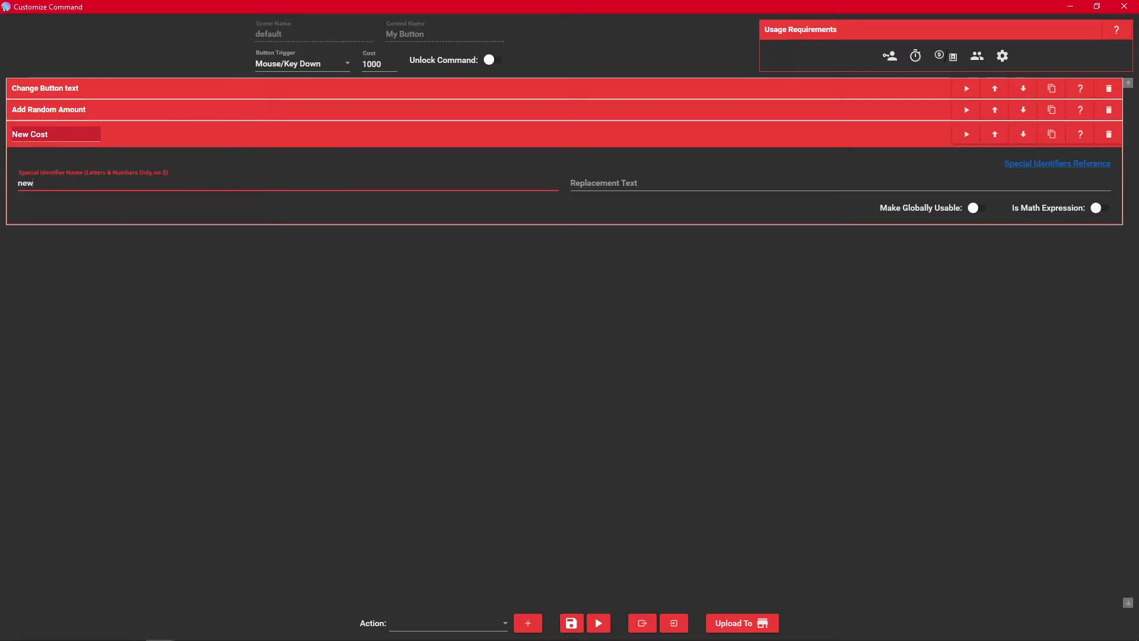
click(633, 181)
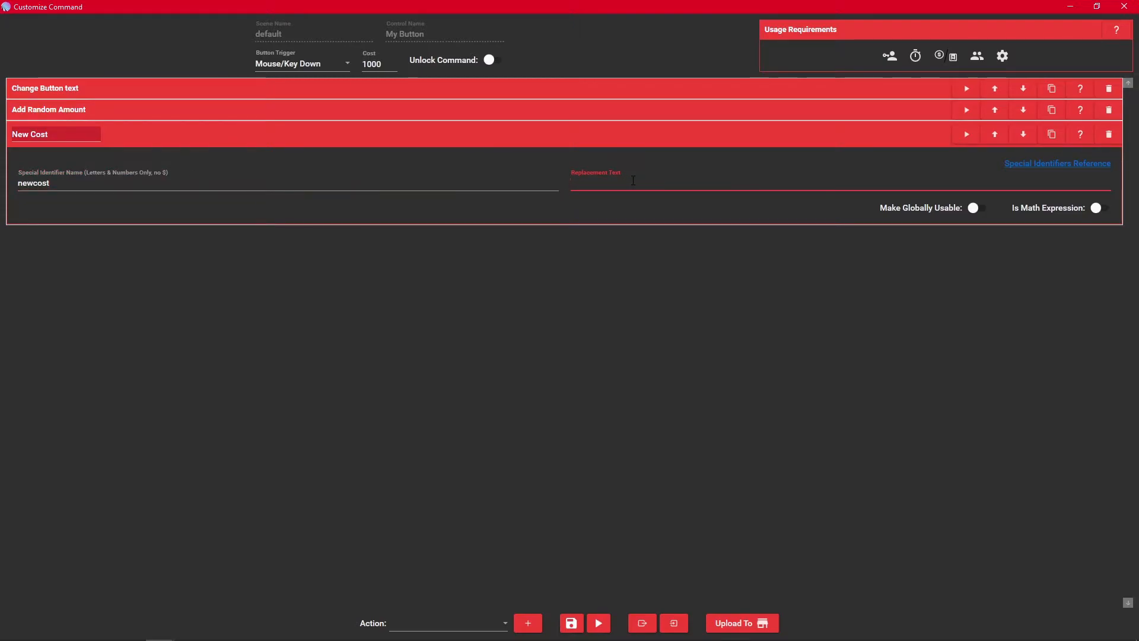
text($mixplaycontrolcost)
text(+$addamount)
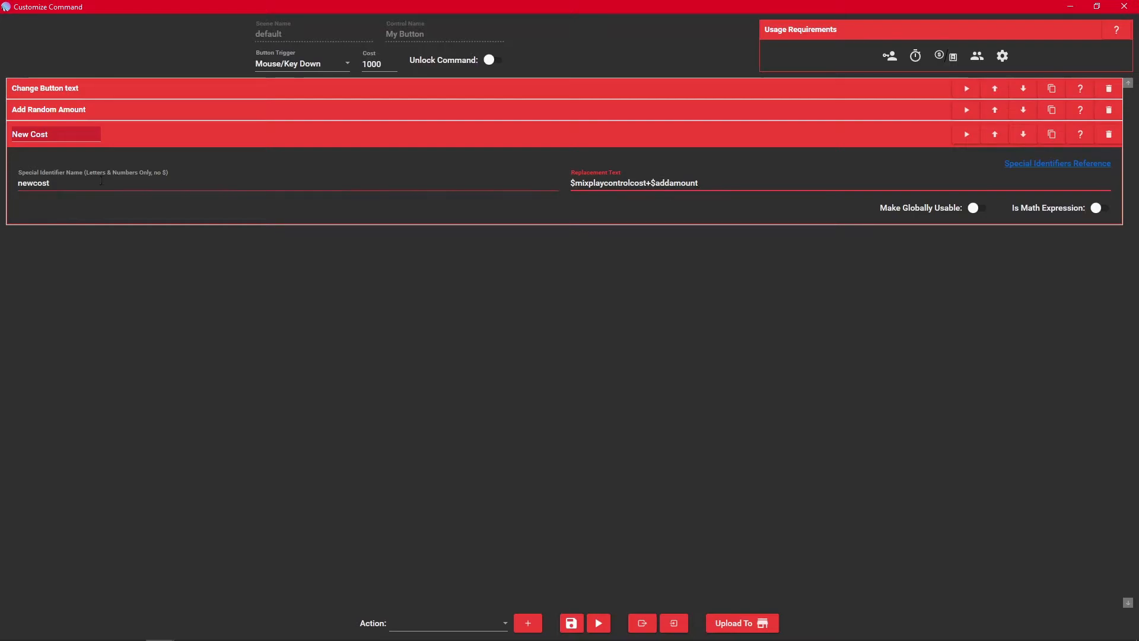
click(31, 183)
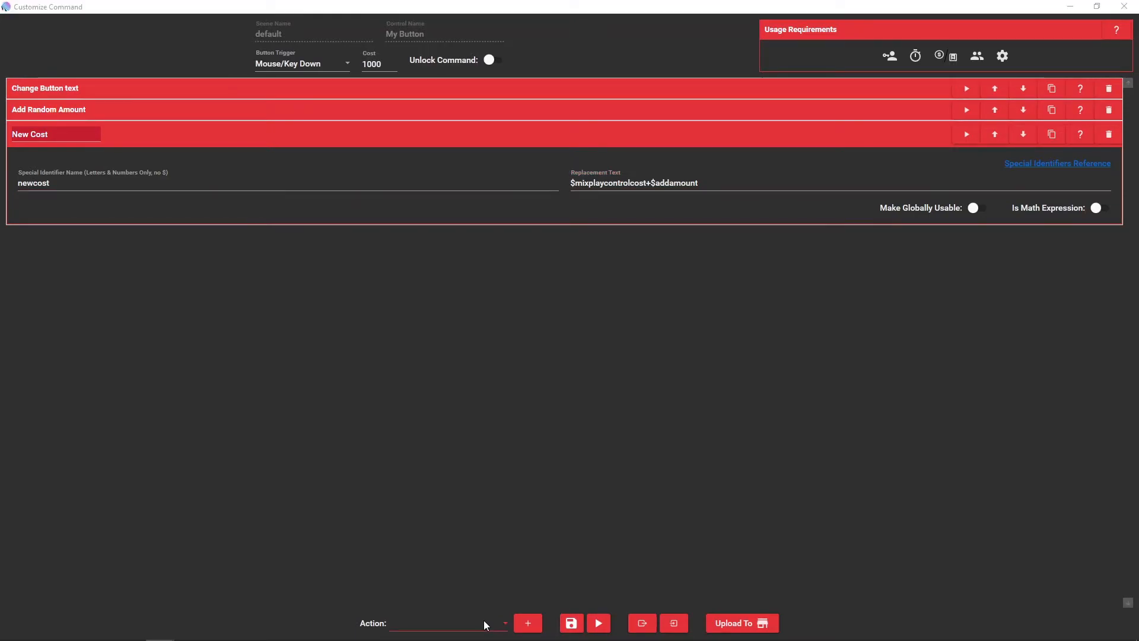
Add another MixPlay action at the end of the command, after New Cost
click(483, 623)
scroll(449, 518, down, 2)
scroll(448, 522, up, 4)
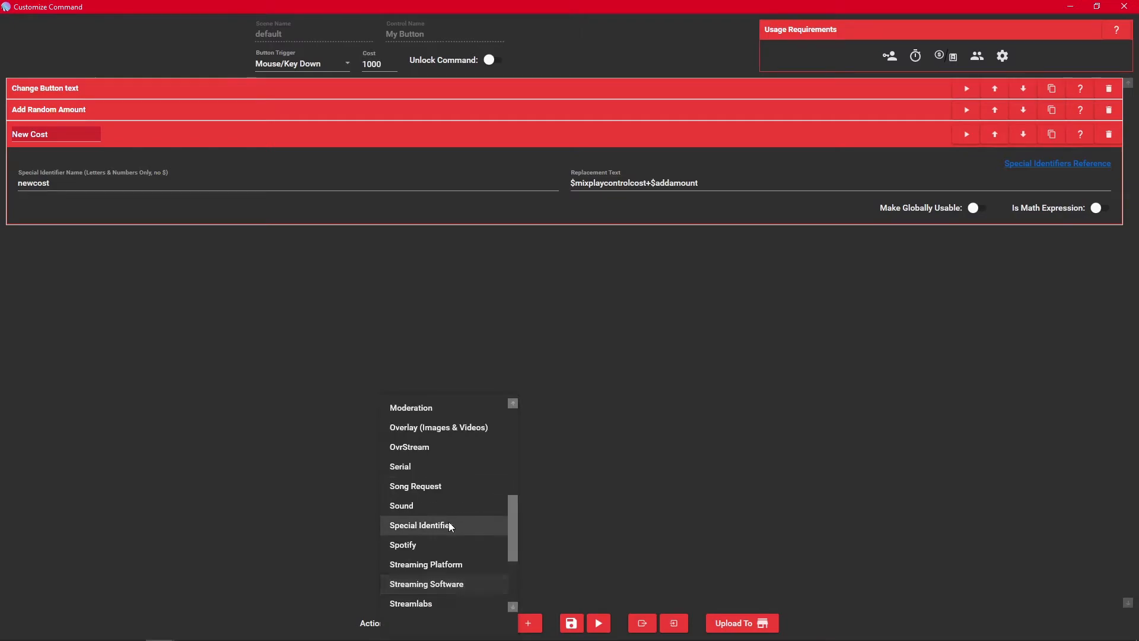
click(433, 505)
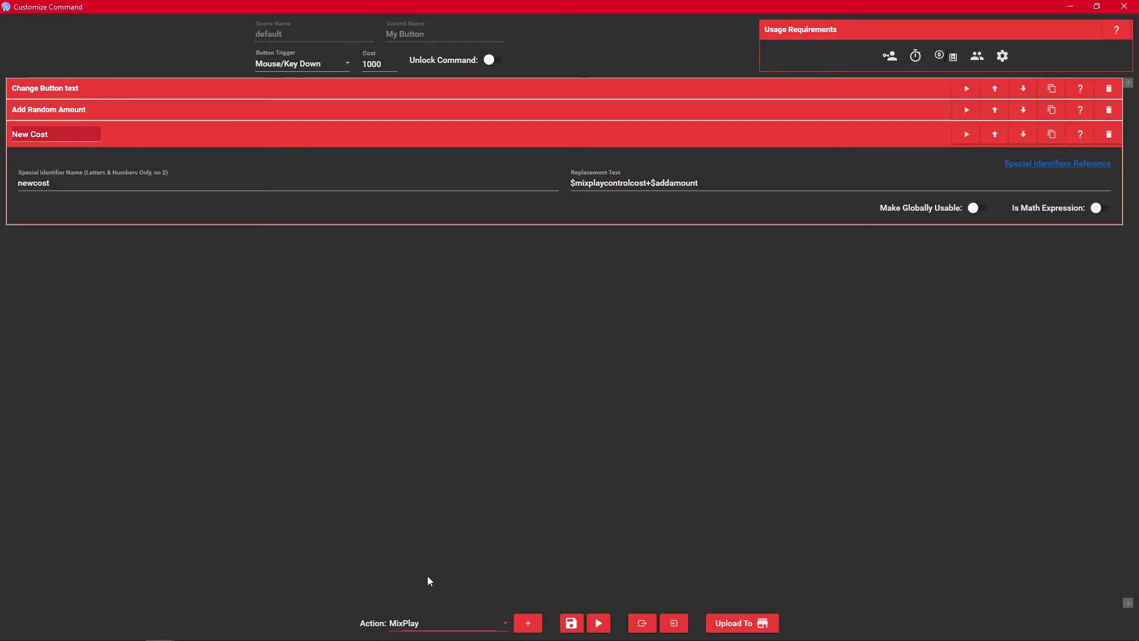
click(527, 623)
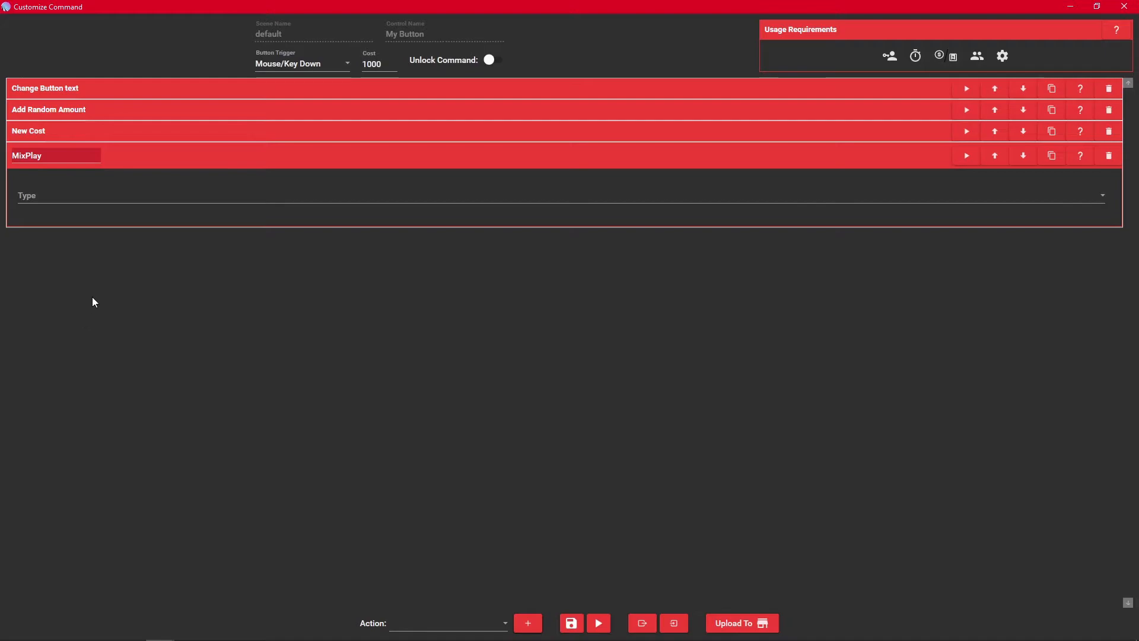
Set the new MixPlay action's type to Update Control and its Control ID to "My Button"
click(91, 195)
scroll(75, 354, down, 1)
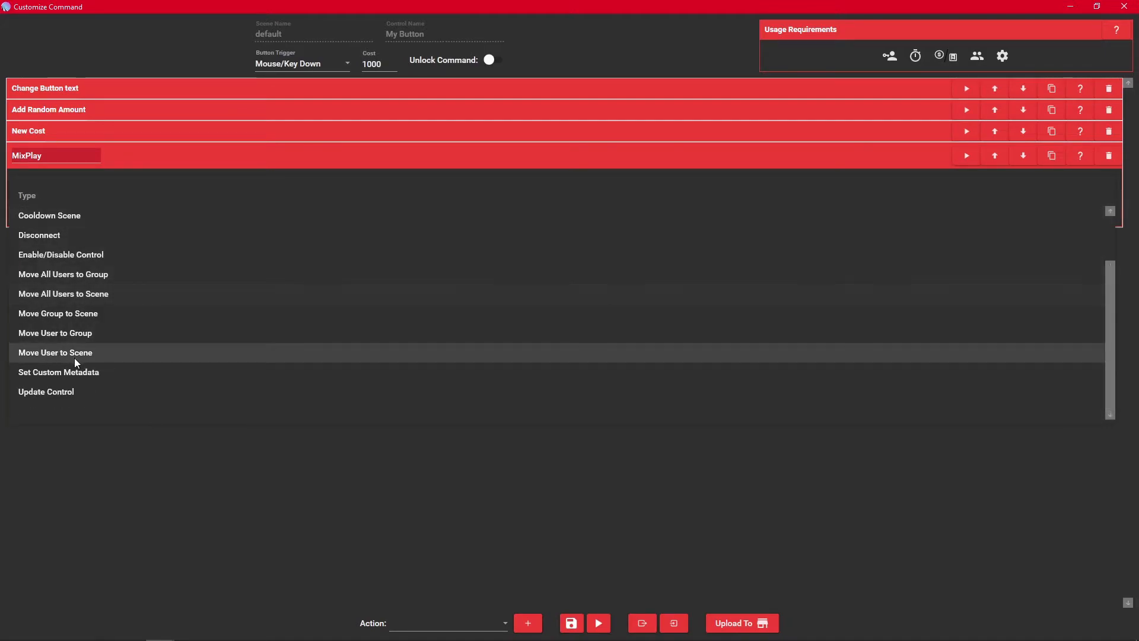
click(65, 391)
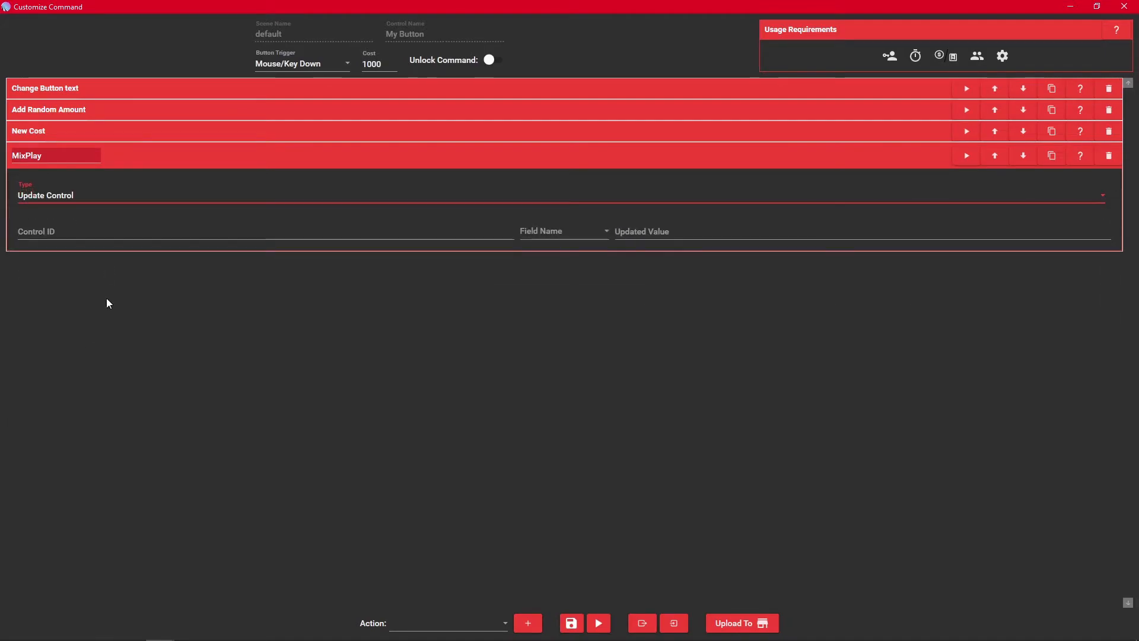
click(90, 233)
text(My Button)
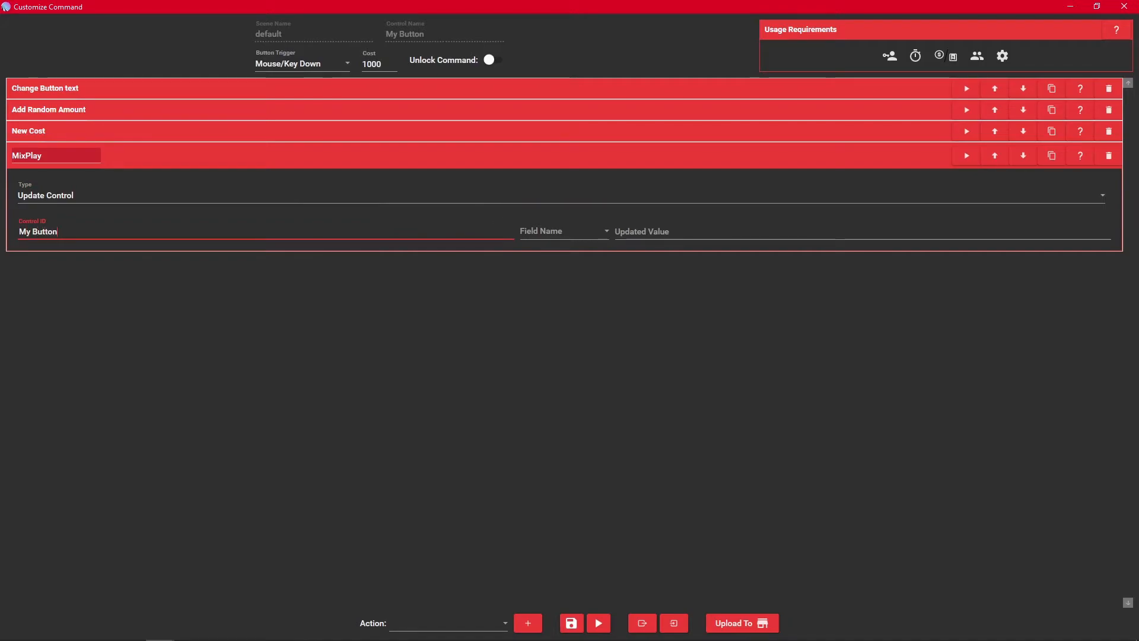
Make the new MixPlay action update Spark Cost to "$newcost" and rename the action "Change Button Cost"
click(544, 230)
click(558, 368)
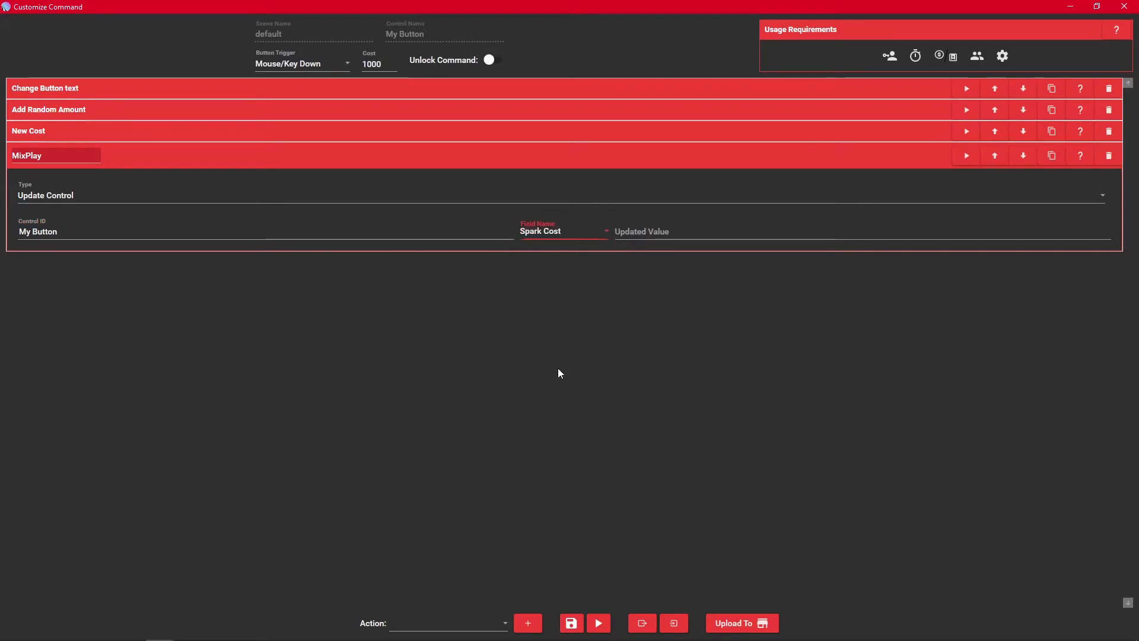
click(651, 233)
text($newcost)
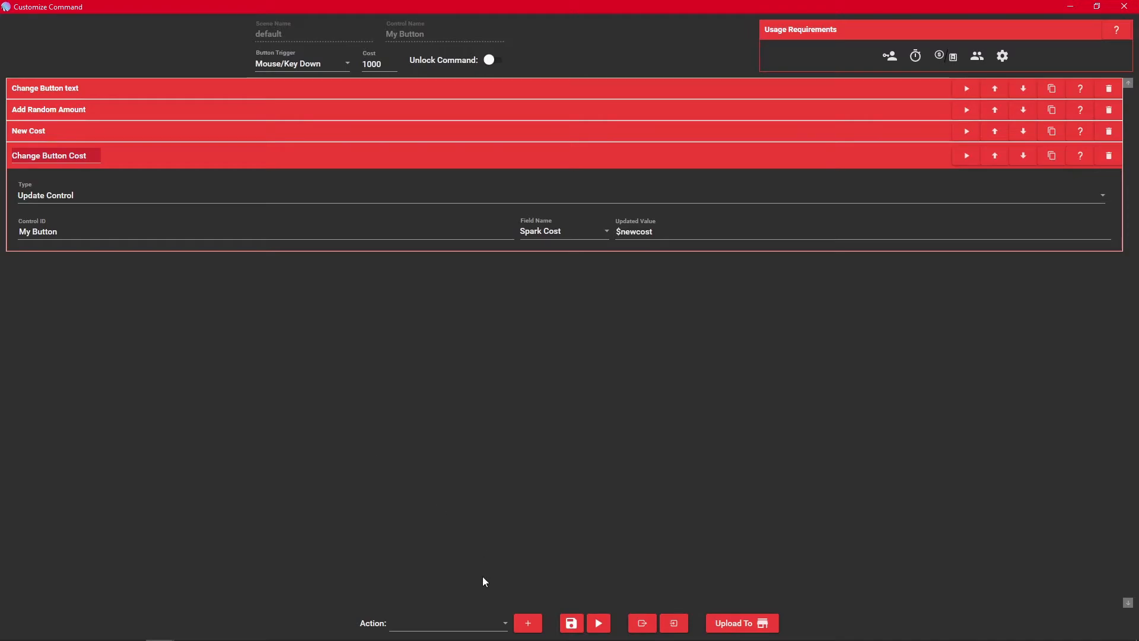
Add another MixPlay action at the end of the command and rename it "Change Image"
click(458, 624)
scroll(468, 517, down, 4)
scroll(468, 512, up, 3)
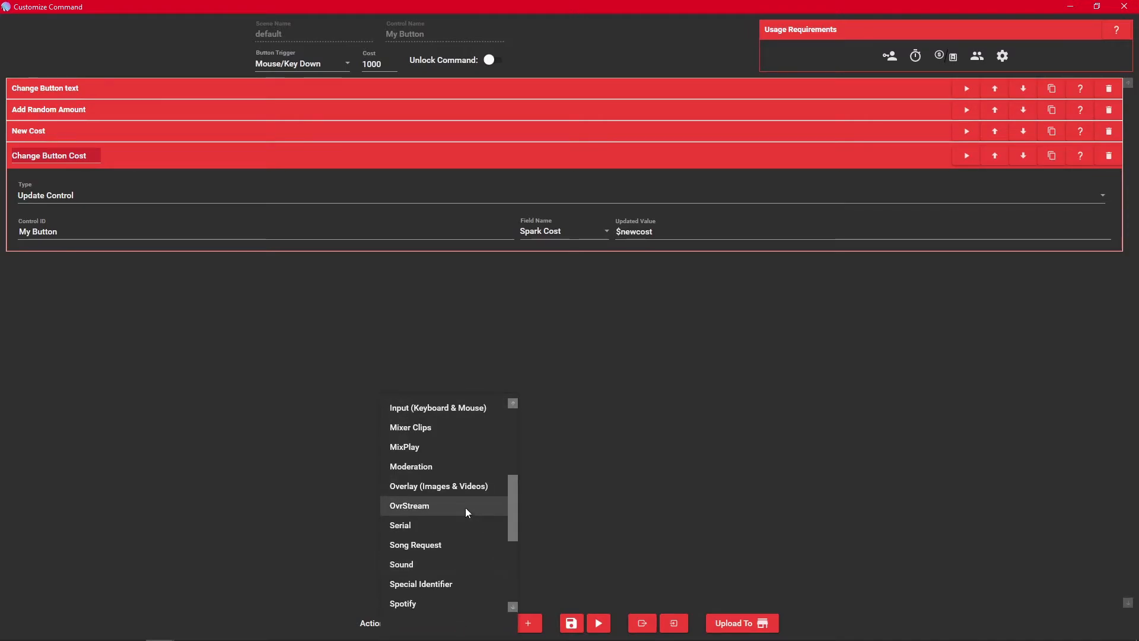
click(416, 446)
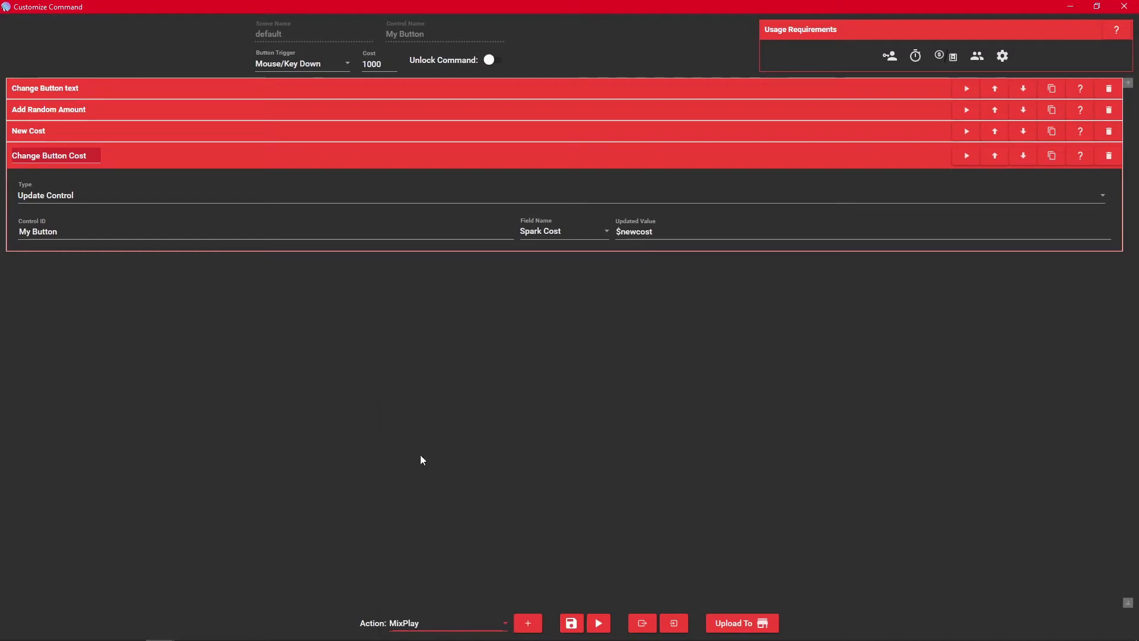
click(528, 623)
double_click(61, 181)
text(Change IUmage)
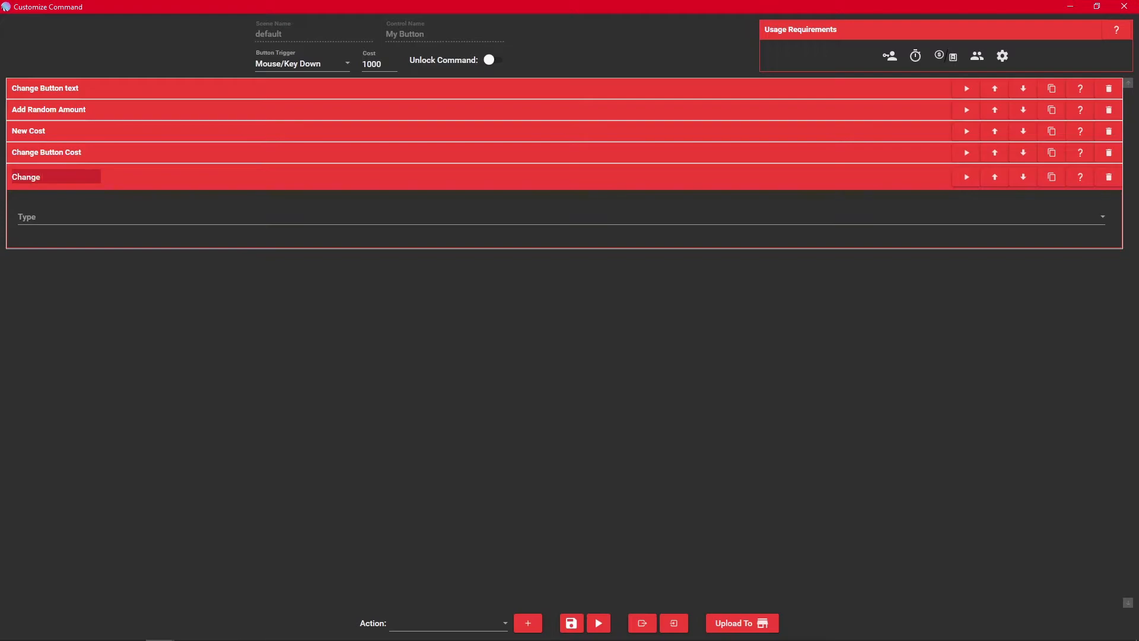
key(BackSpace)
Set the Change Image action's type to Update Control and its Control ID to "My Button"
click(75, 221)
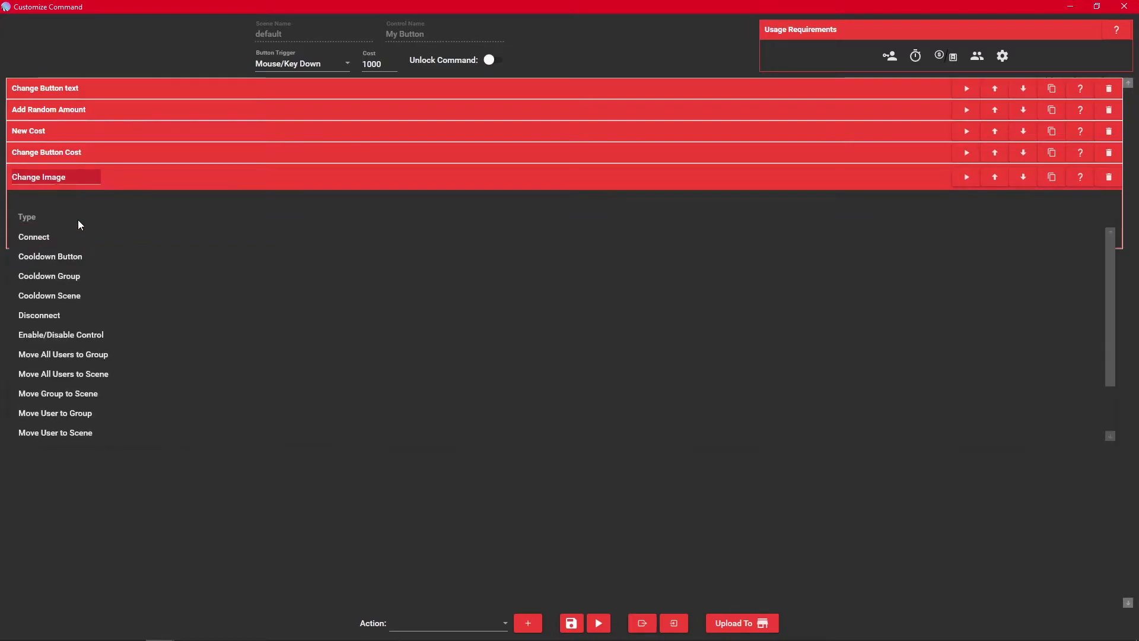
scroll(116, 405, down, 2)
click(93, 410)
click(83, 256)
text(My Button)
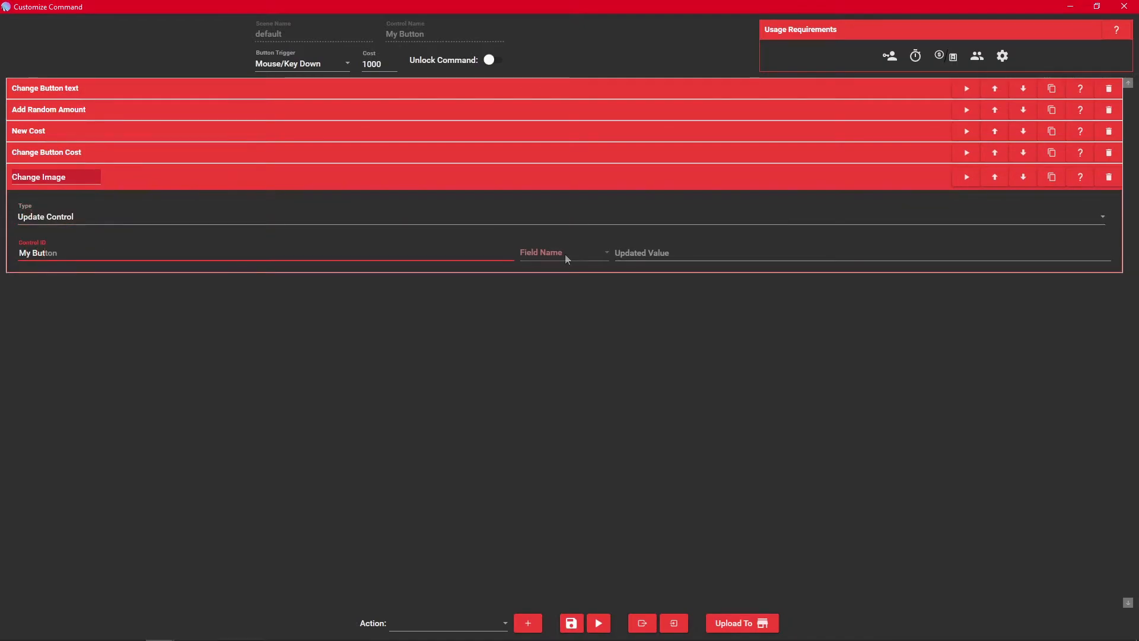
Make the Change Image action update the Background Image field with the value "$useravatar"
click(566, 257)
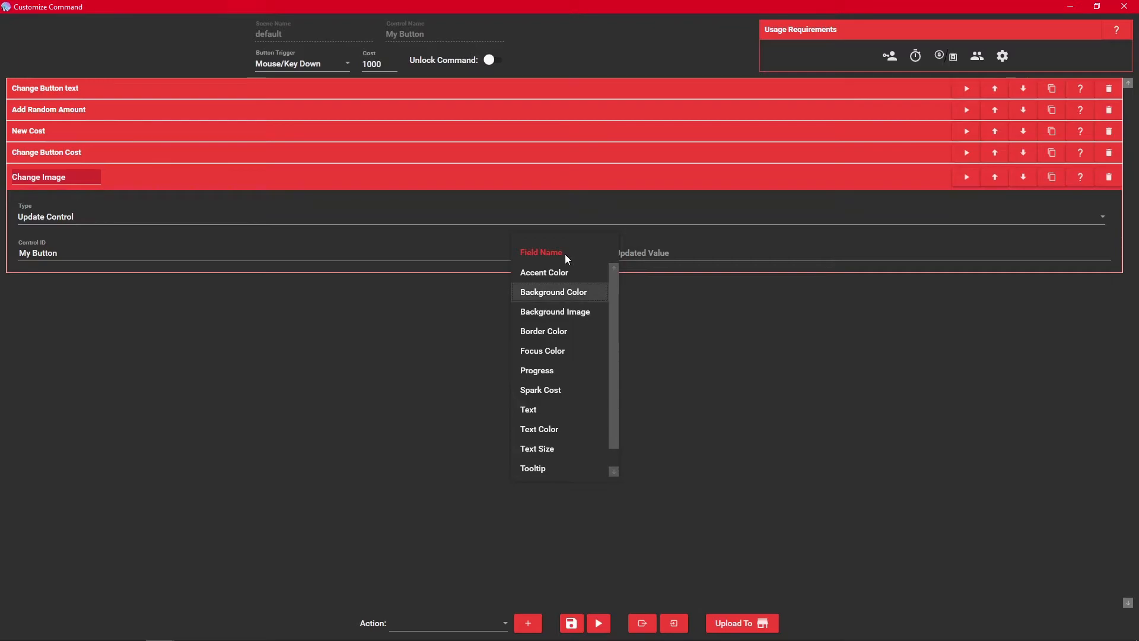
click(566, 312)
click(662, 253)
text($useravatar)
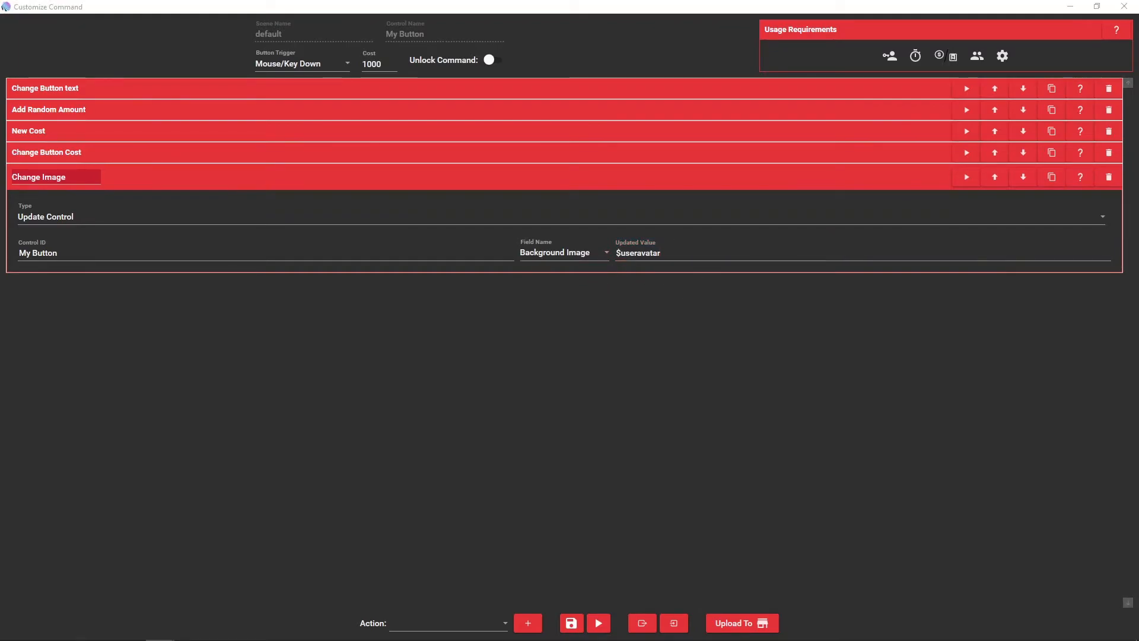
Add a Sound action to the command after Change Image
click(475, 623)
scroll(478, 500, down, 3)
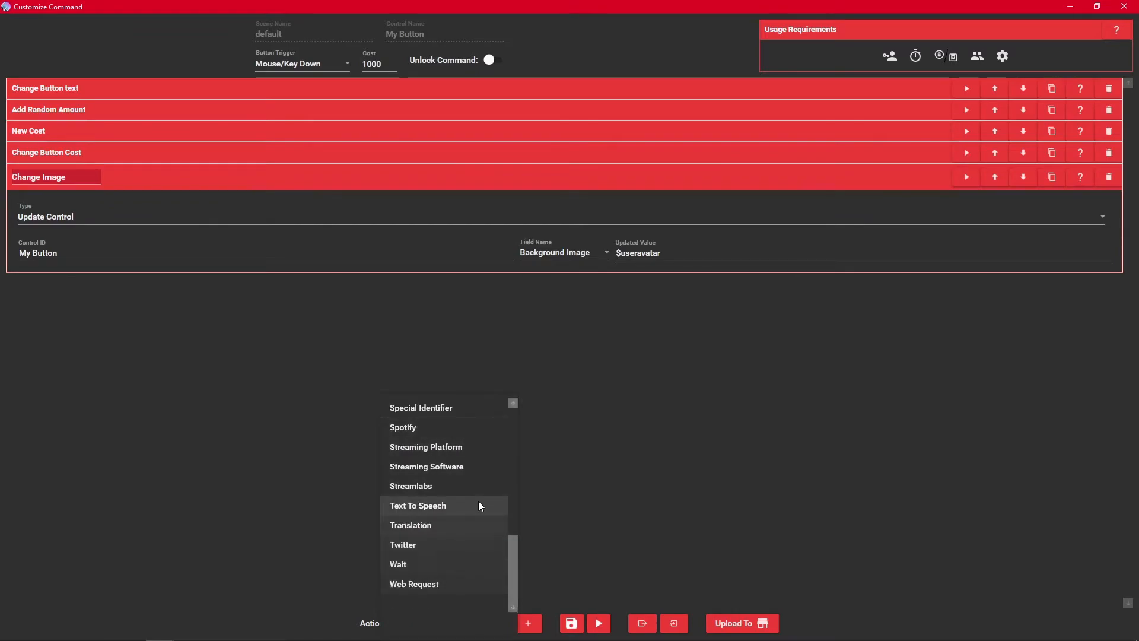
scroll(408, 430, up, 1)
click(414, 449)
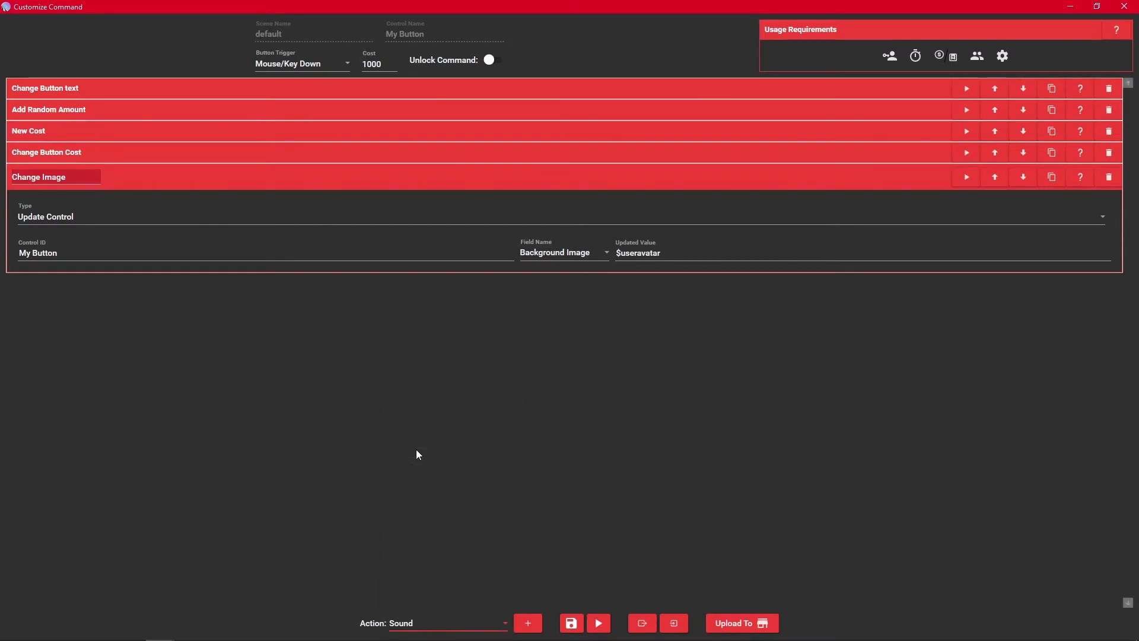
click(527, 624)
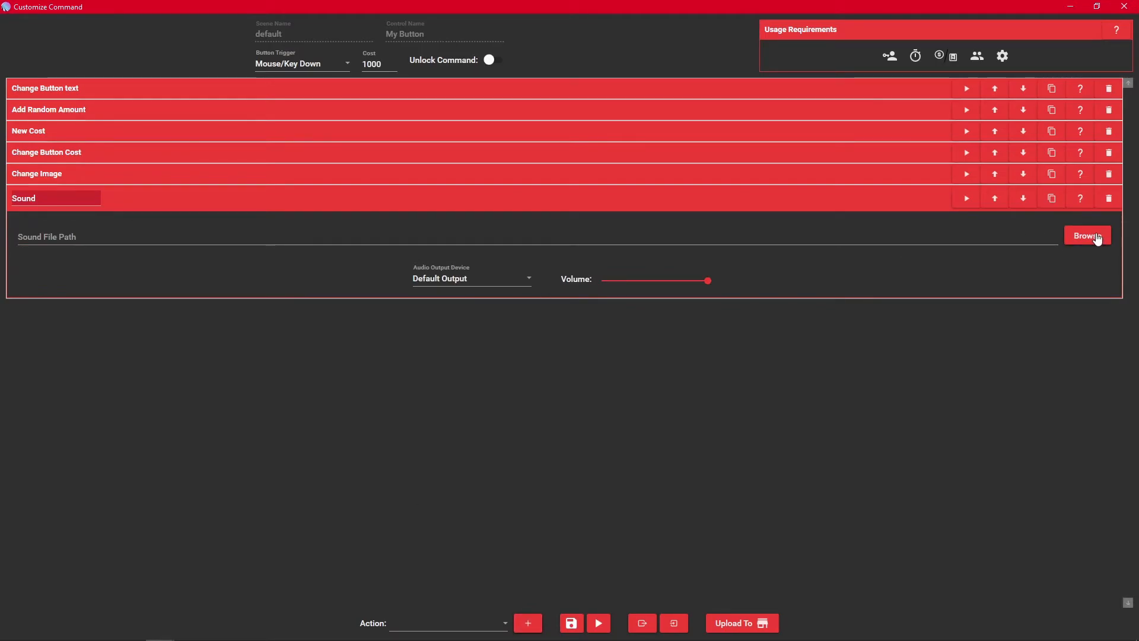
Load pop.mp3 from the Miscellaneous Sound FX folder into the Sound action at about 30% volume and test-play it
click(1097, 237)
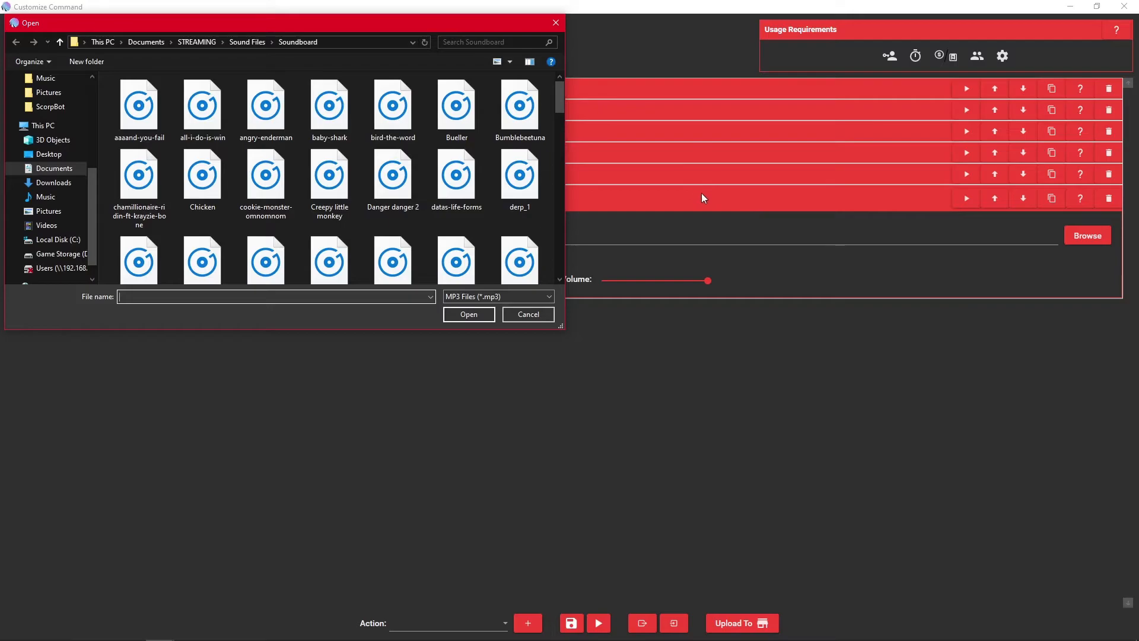
click(60, 42)
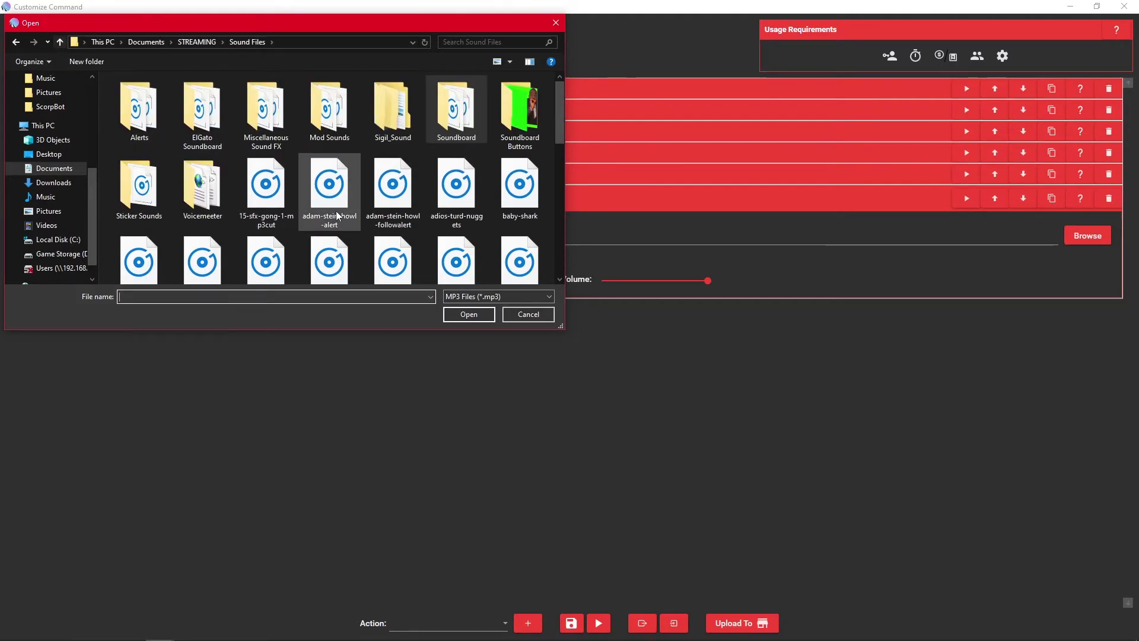
double_click(265, 110)
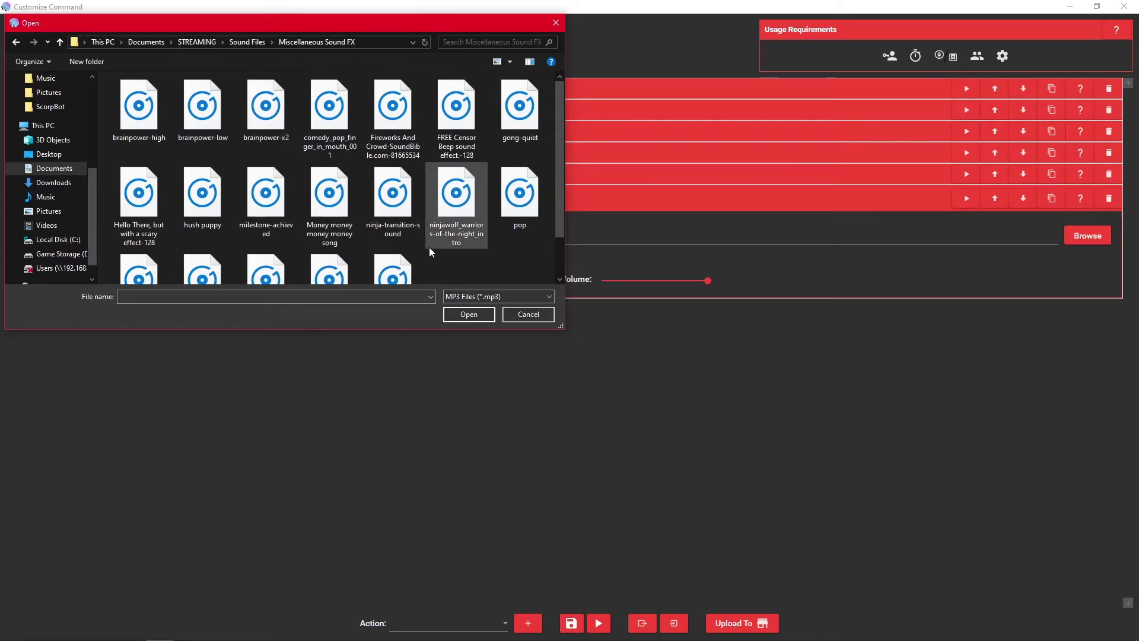
double_click(520, 195)
click(817, 201)
click(966, 199)
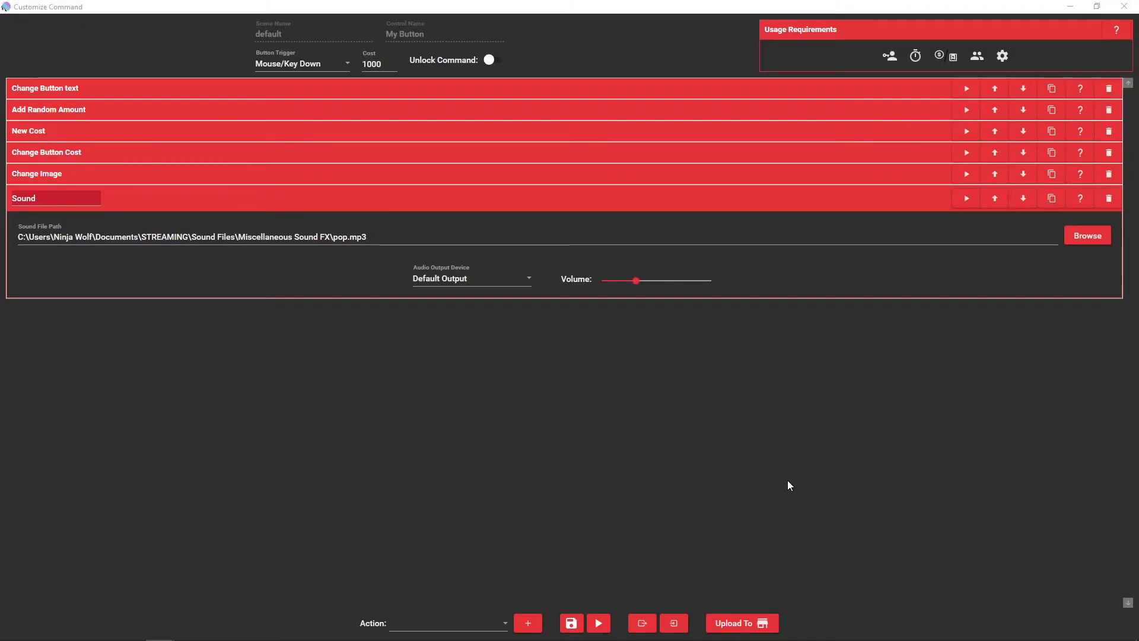
Add an Overlay (Images & Videos) action to the command after the Sound action
click(446, 623)
scroll(466, 540, down, 1)
scroll(470, 544, up, 2)
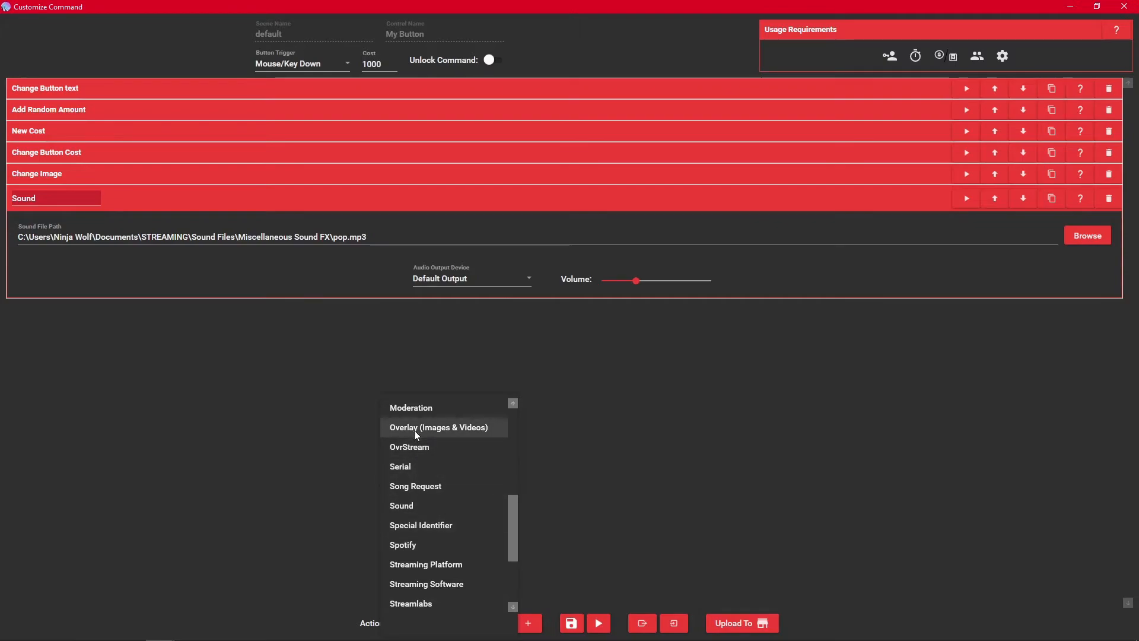
click(415, 428)
click(529, 624)
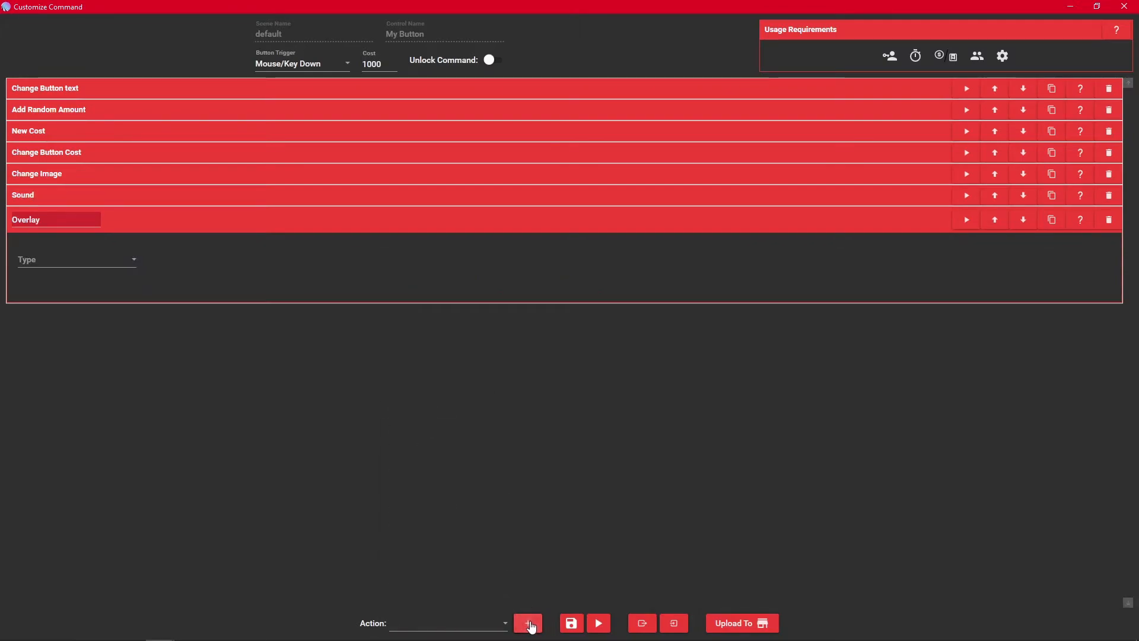
Set the Overlay action's type to Image and its image file path to "$useravatar"
click(84, 258)
click(61, 297)
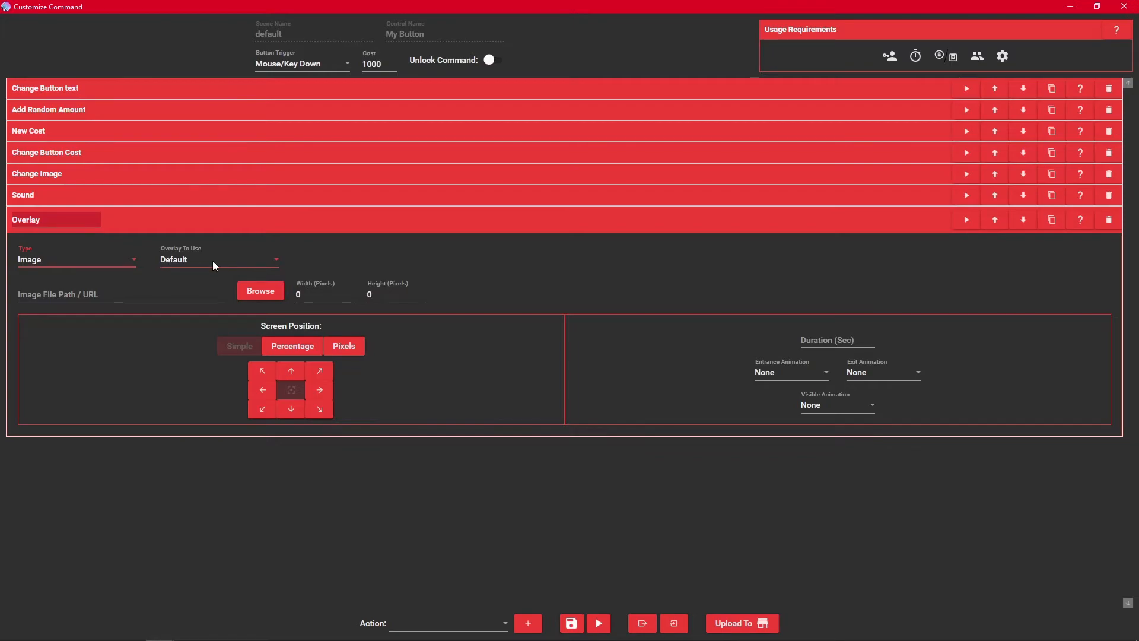
click(168, 295)
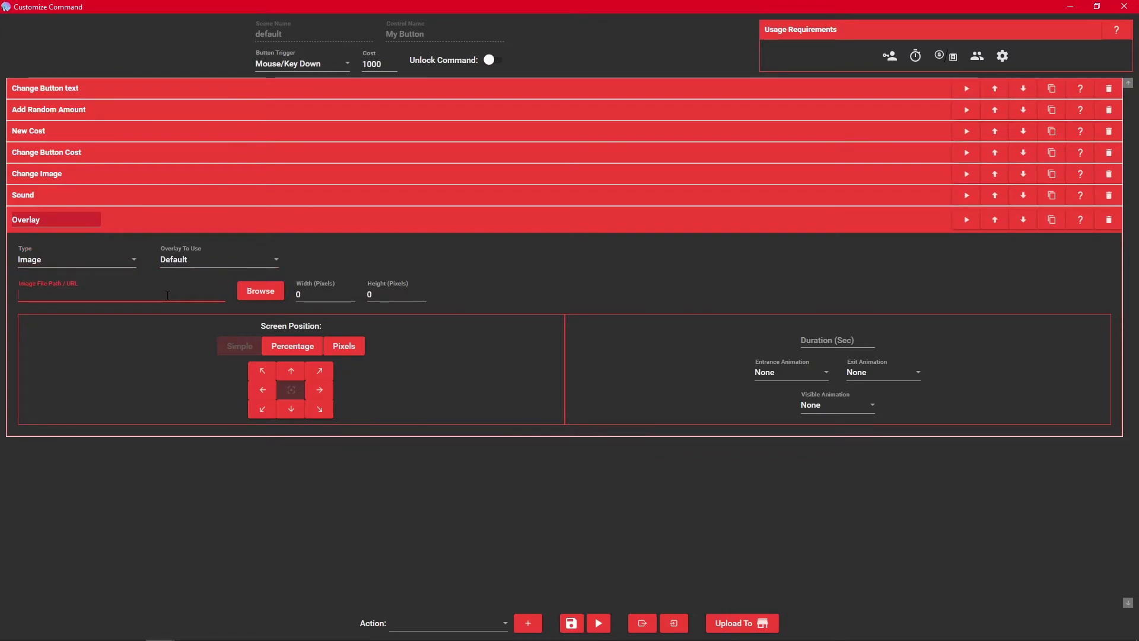
text($useravatar)
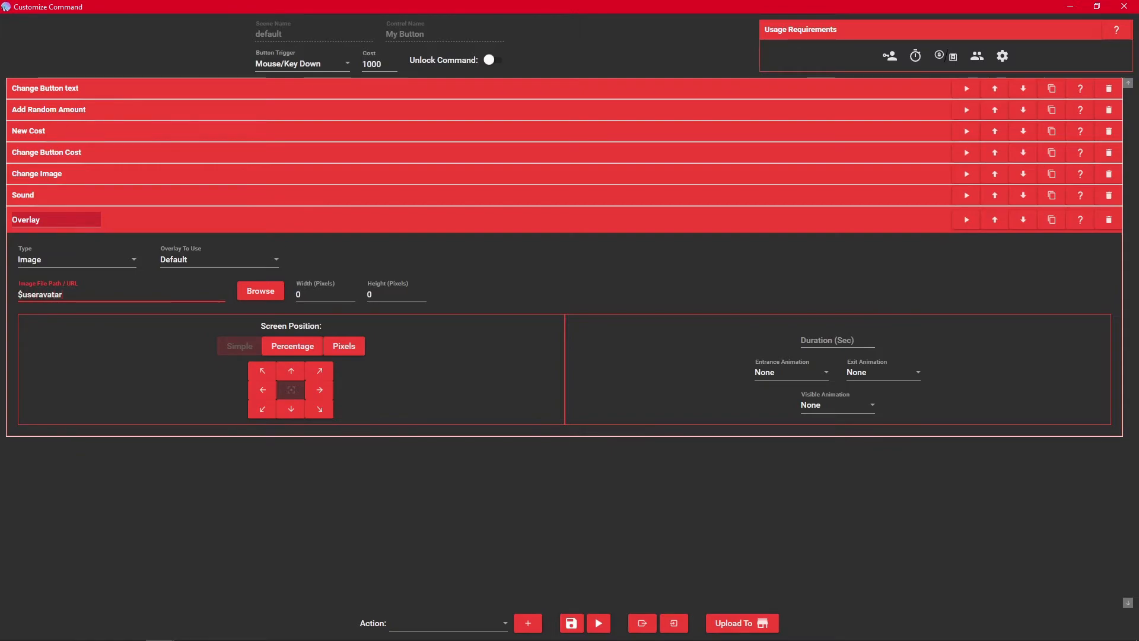
Set the overlay image's width and height to 100 pixels each
click(310, 299)
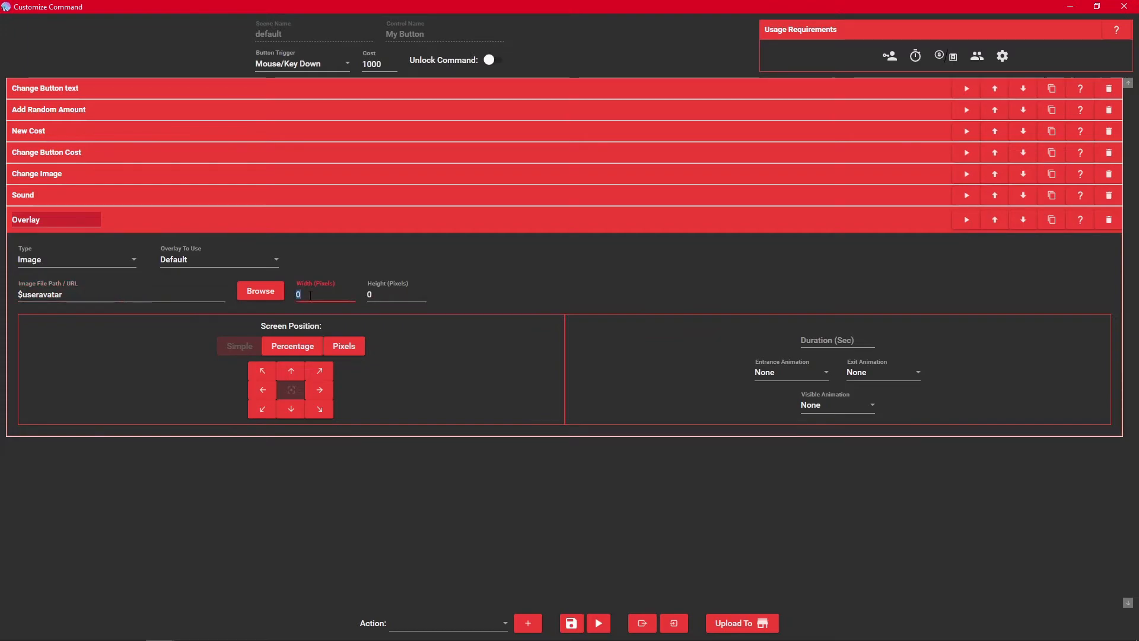
text(100)
key(Tab)
text(1000)
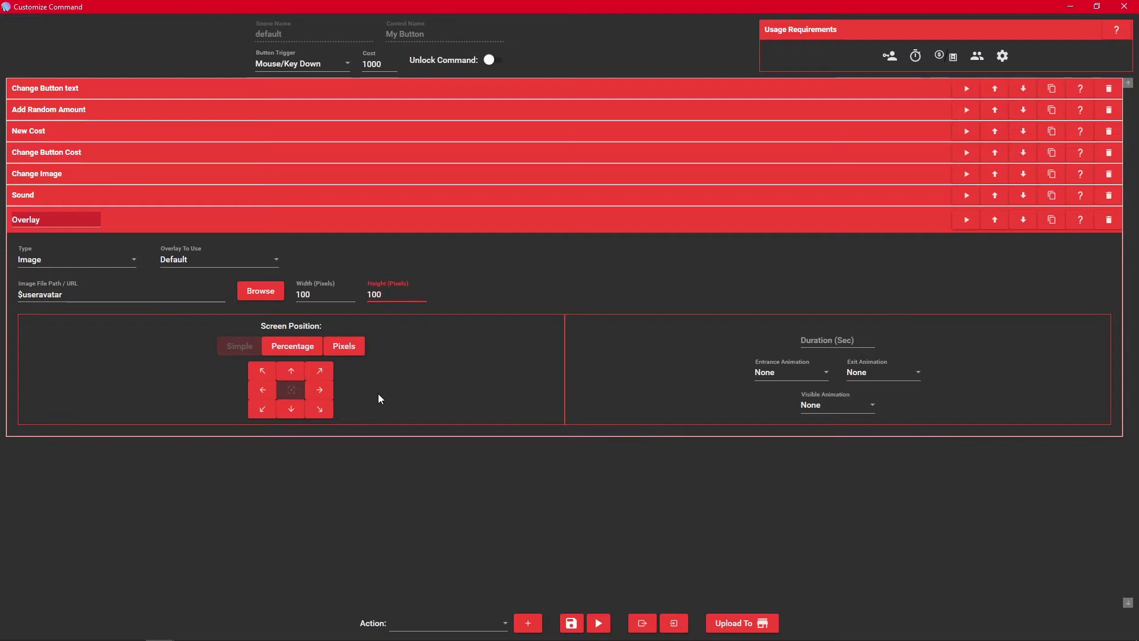
Position the overlay image by pixels, with left position 500 and top position 925
click(357, 347)
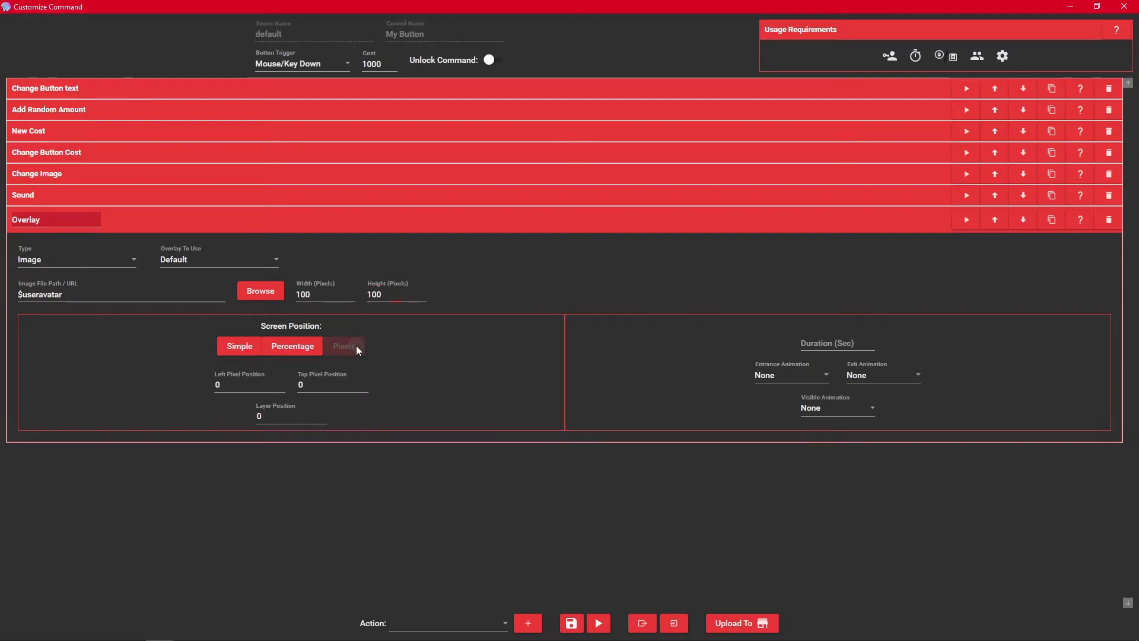
click(244, 382)
text(500)
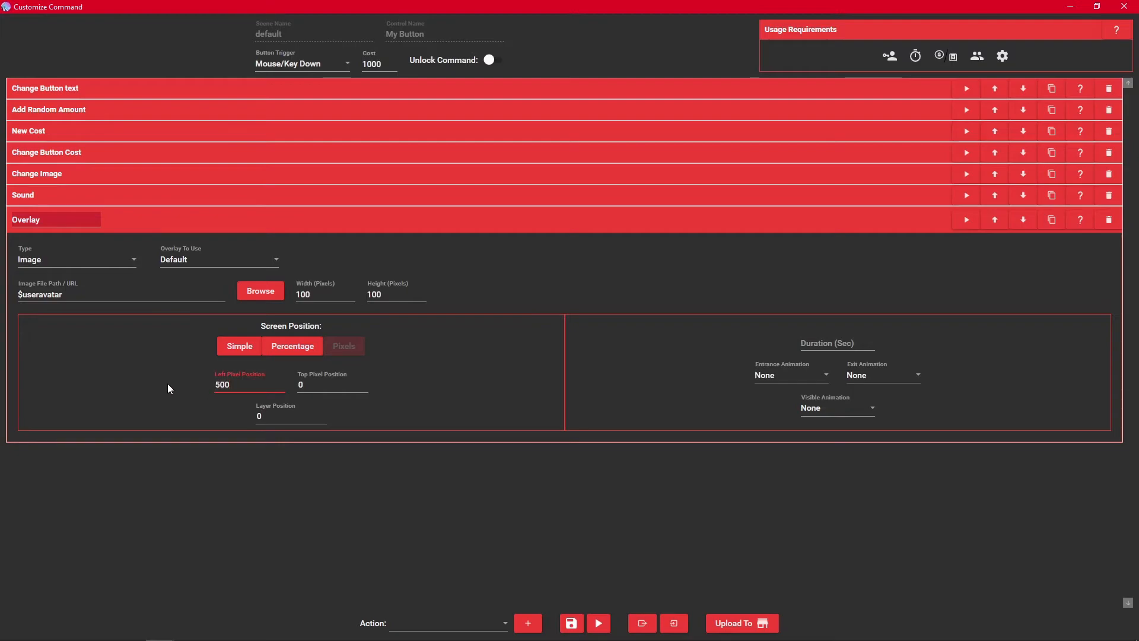
key(Tab)
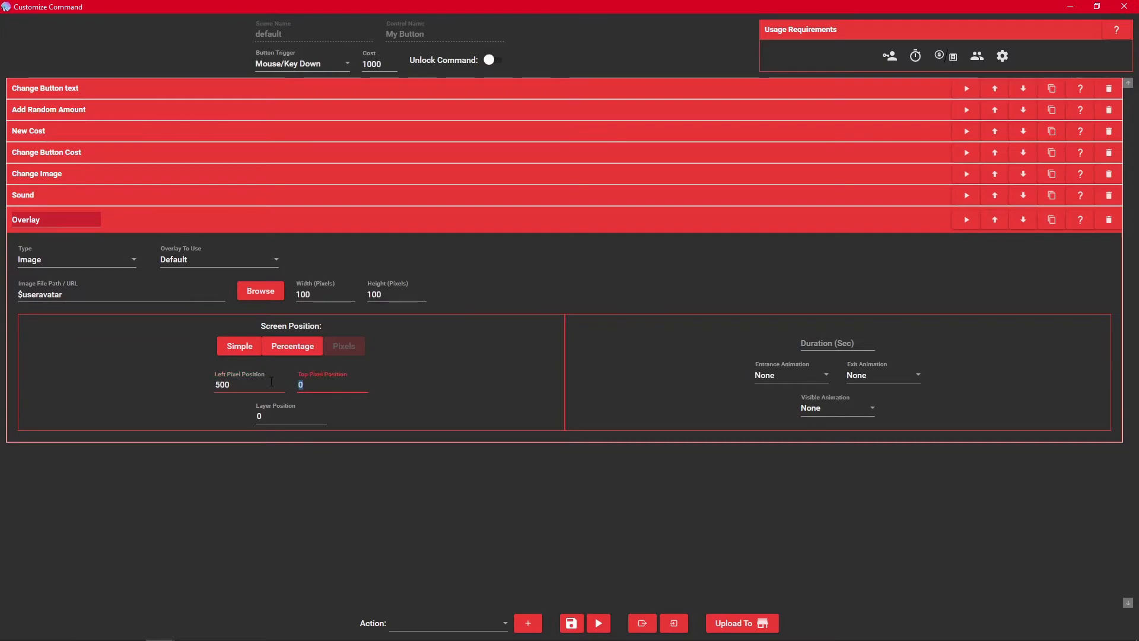
text(925)
Give the overlay image a 15-second duration with a Bounce In Up entrance animation and a Fade Out exit animation
click(829, 343)
text(15)
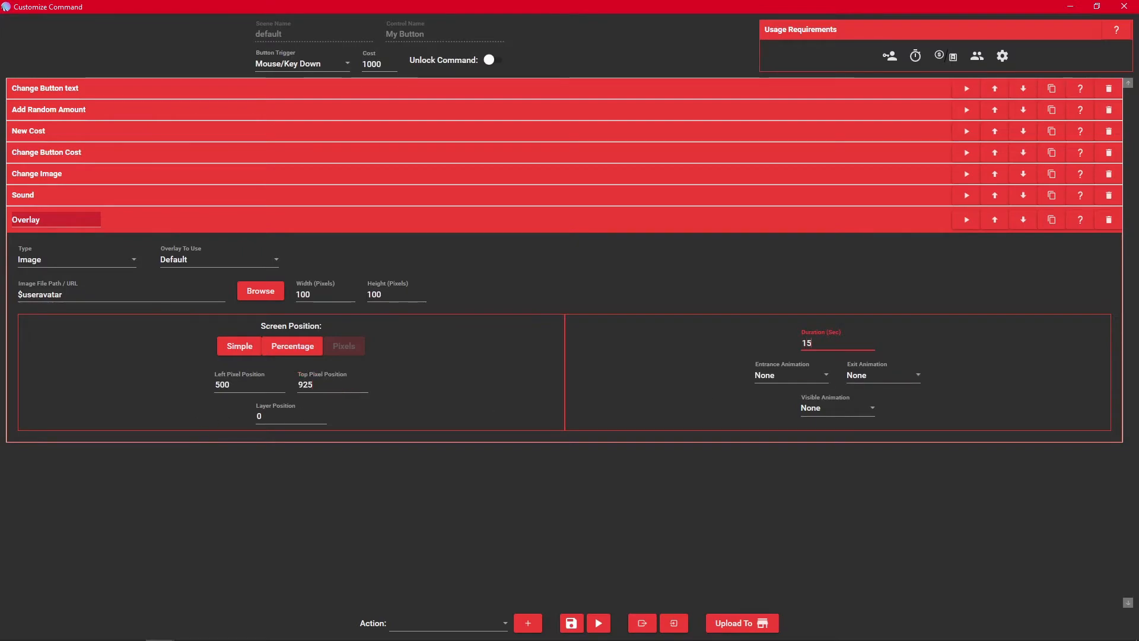
click(797, 376)
click(802, 414)
click(860, 378)
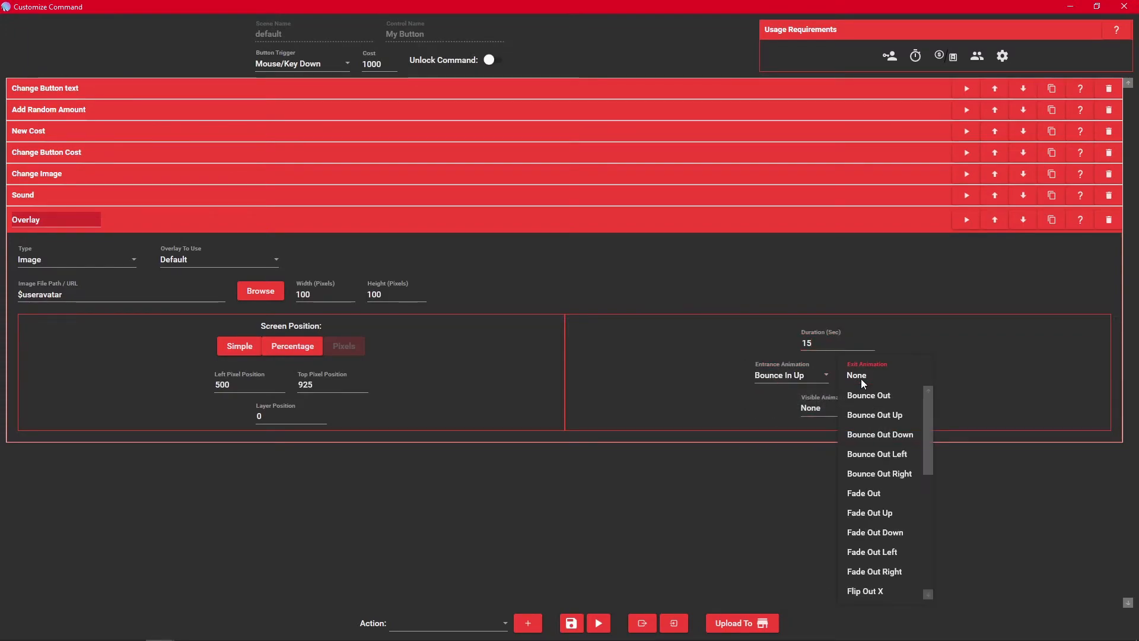
click(861, 380)
click(862, 382)
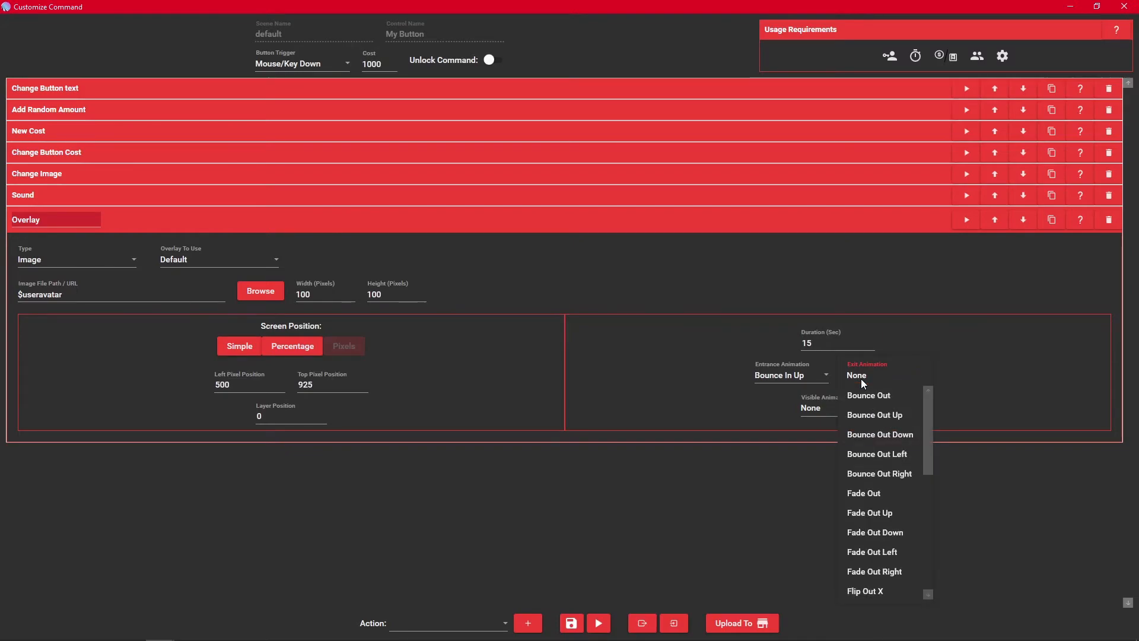
click(882, 497)
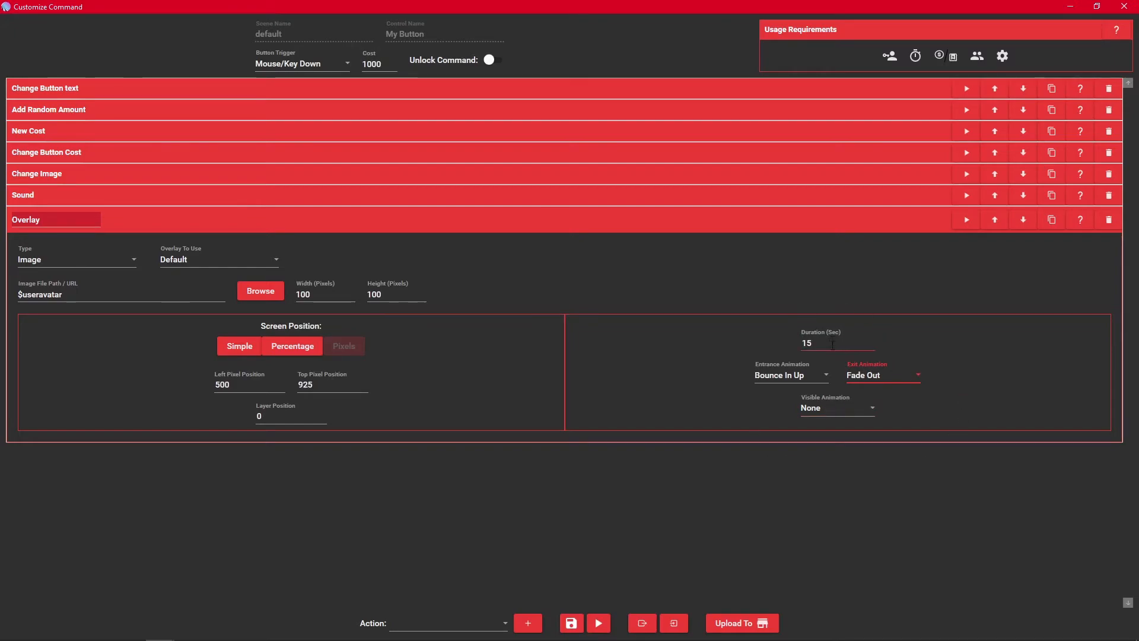
drag(837, 344, 786, 344)
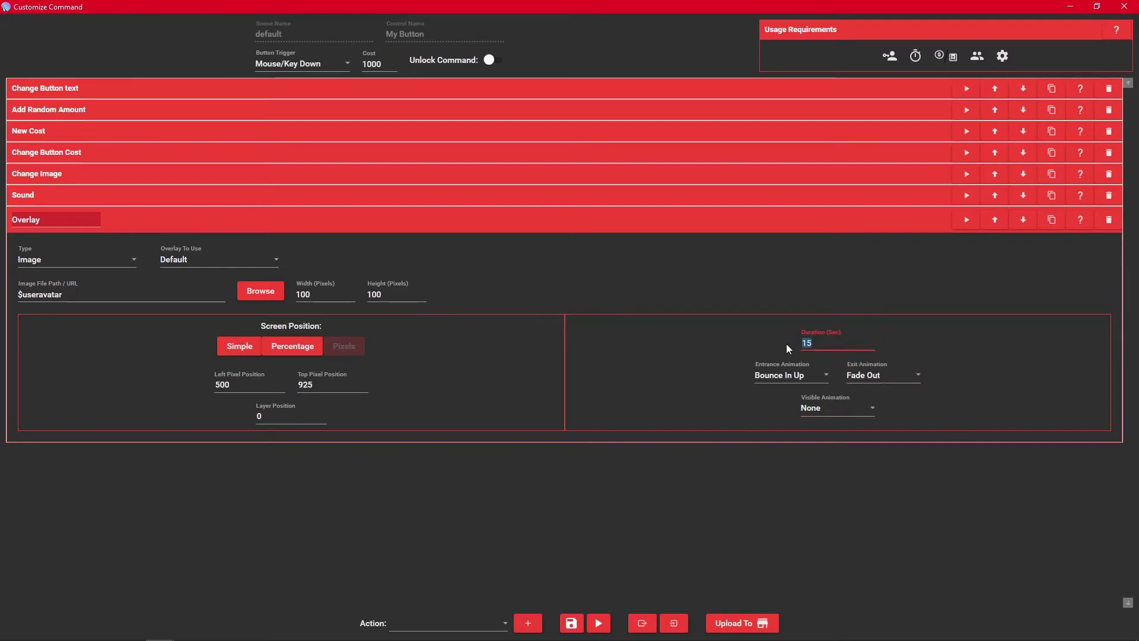
click(783, 380)
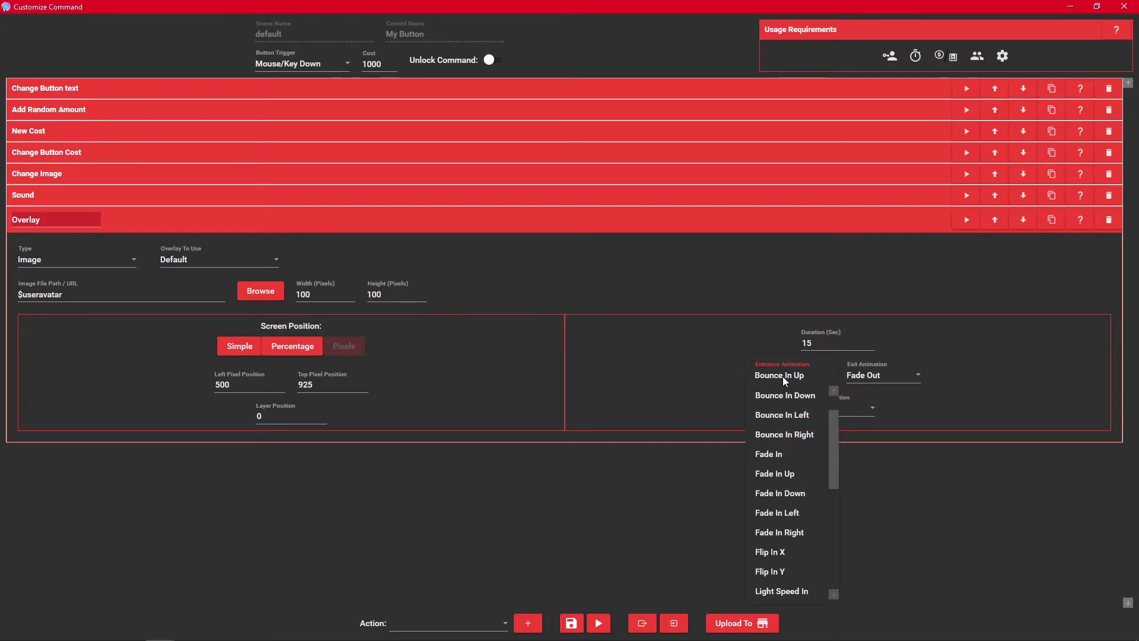
click(782, 376)
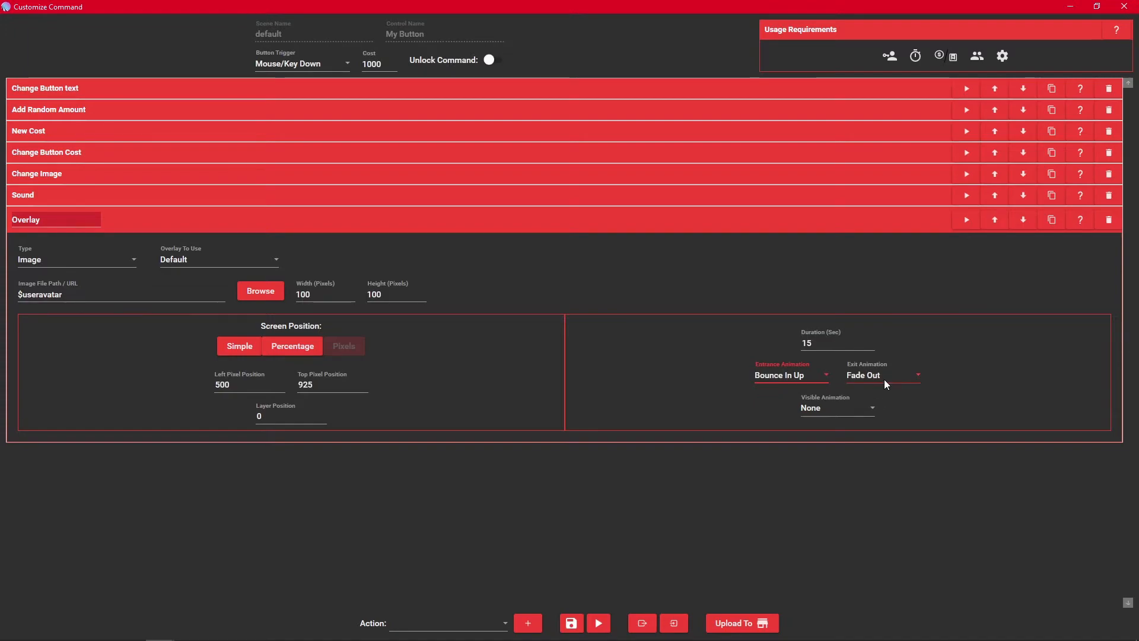
click(836, 410)
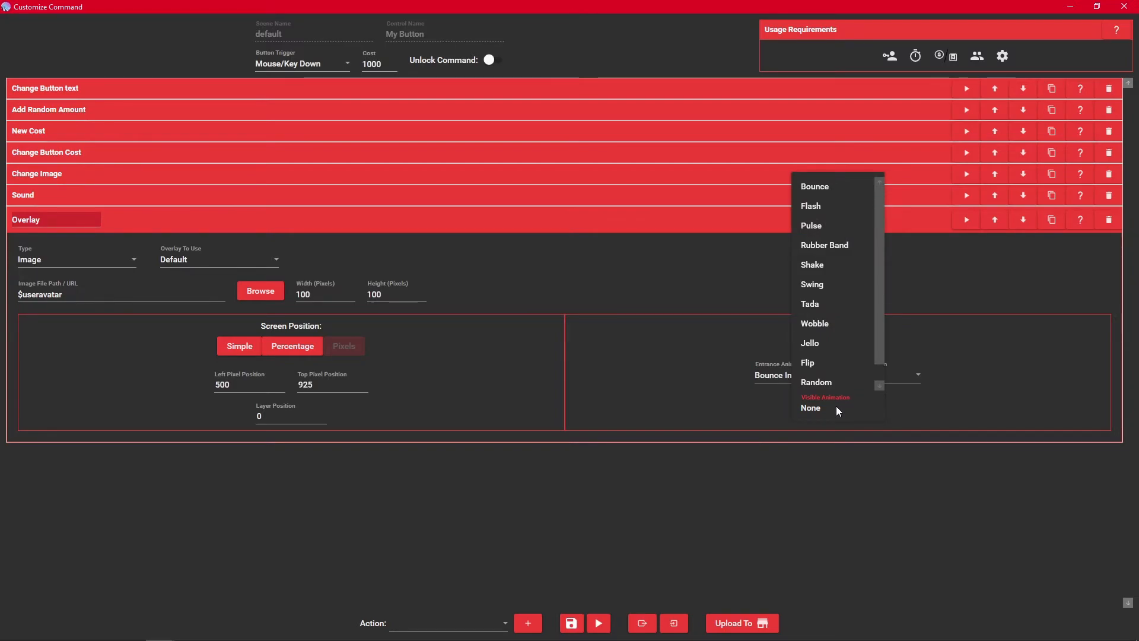
click(837, 407)
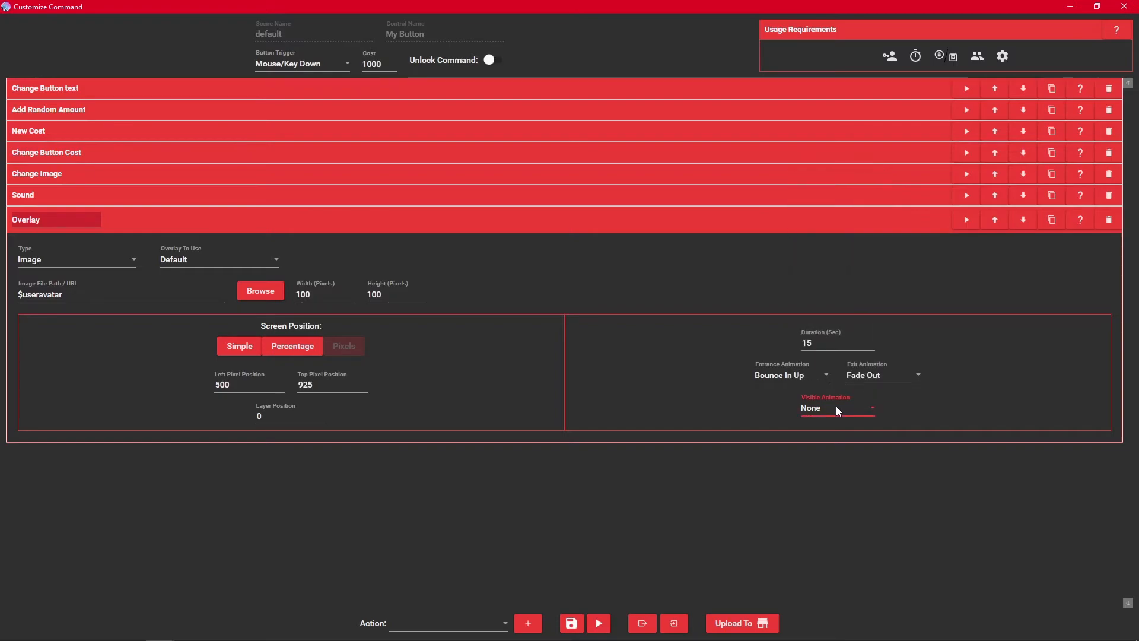
Rename the avatar overlay action as "Overlay Image" and add another Overlay (Images & Videos) action to the command
click(68, 220)
text(Image)
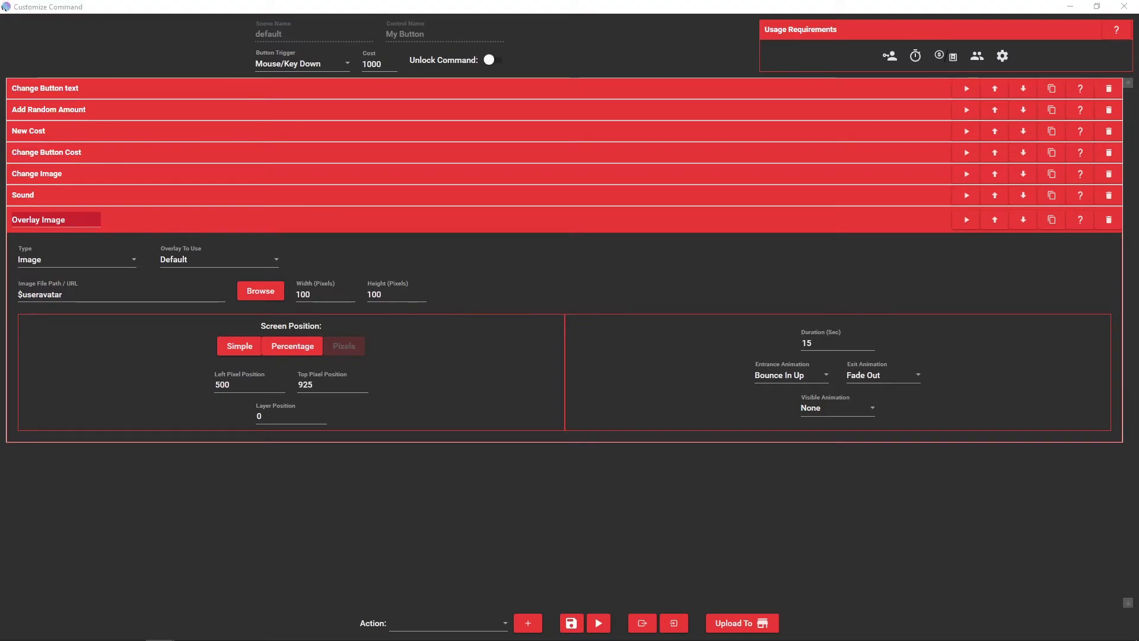
click(483, 623)
scroll(451, 573, down, 2)
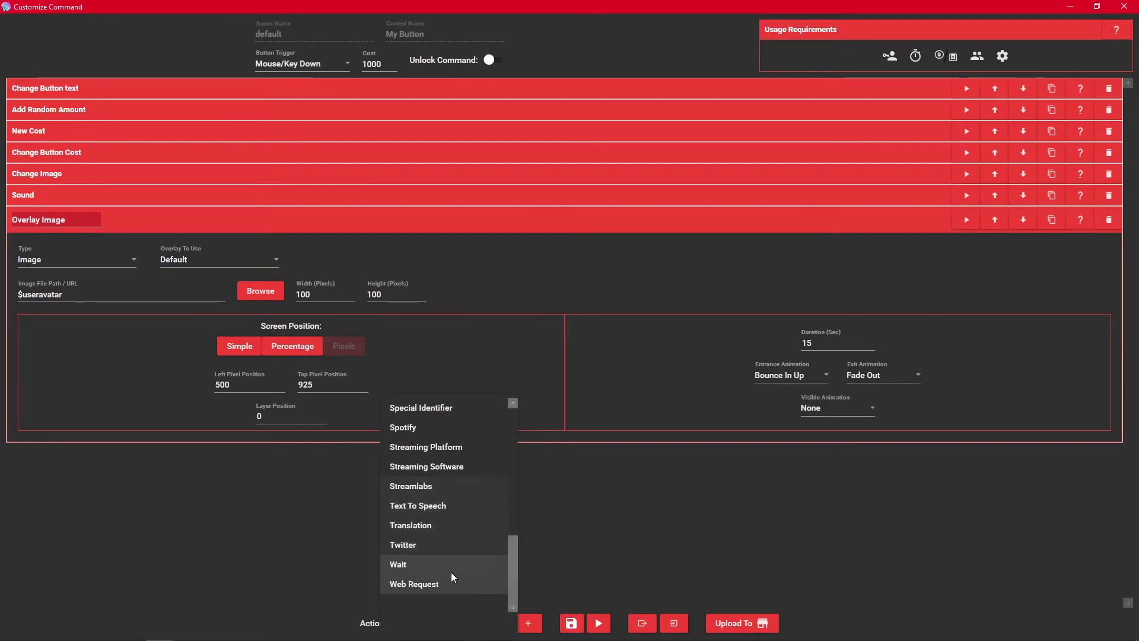
scroll(451, 573, up, 3)
click(426, 416)
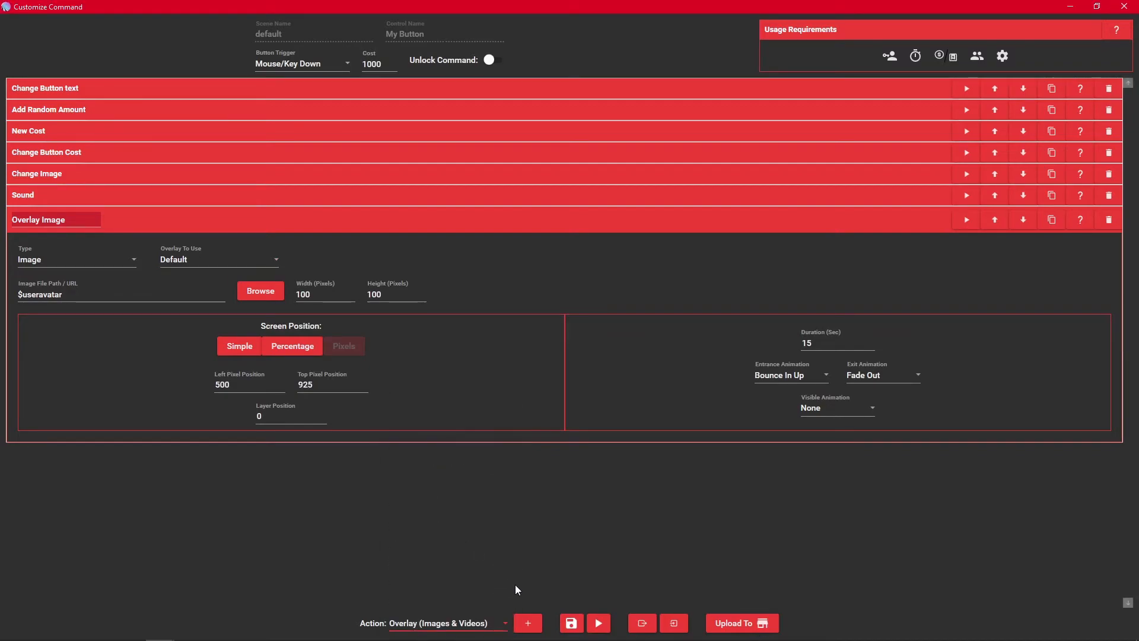
click(528, 623)
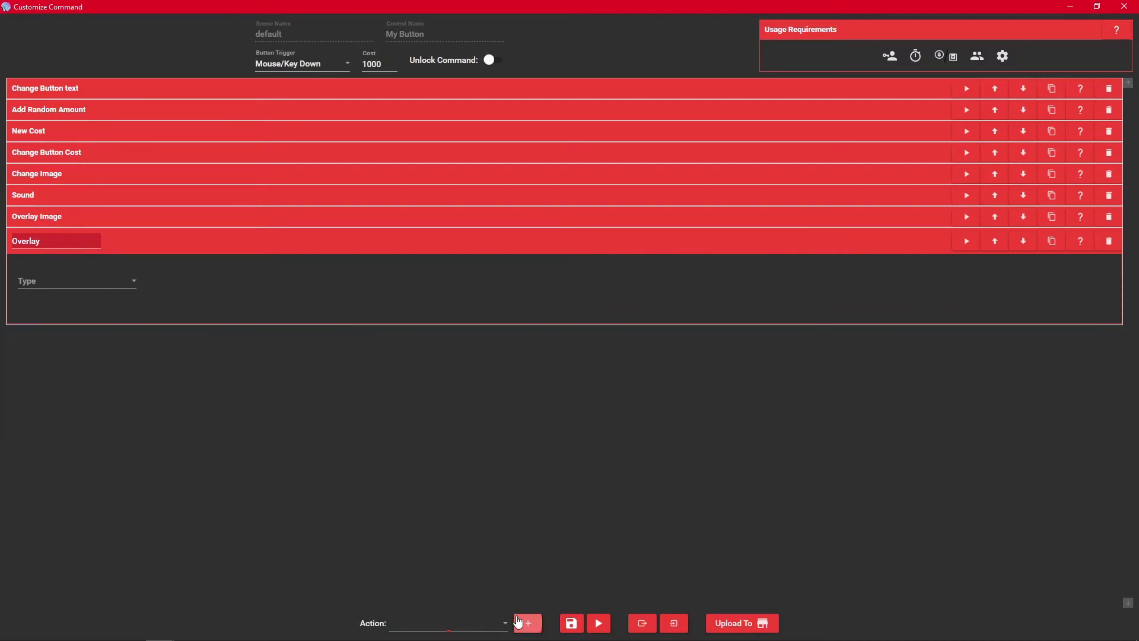
Set the new Overlay action's type to Text and its text to "$username"
click(89, 281)
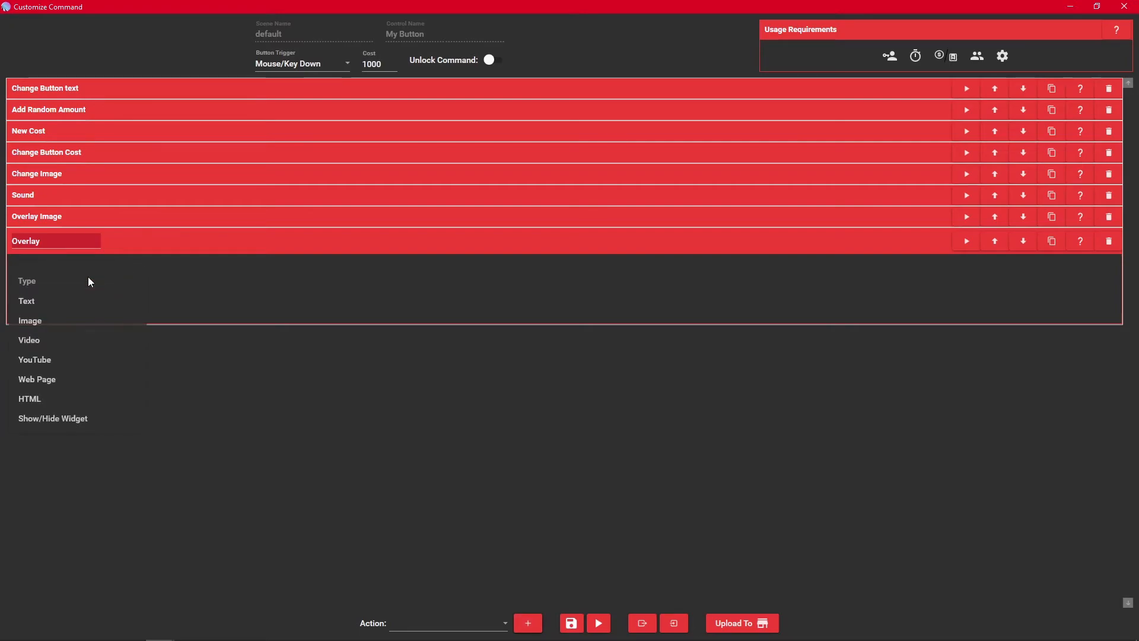
click(58, 300)
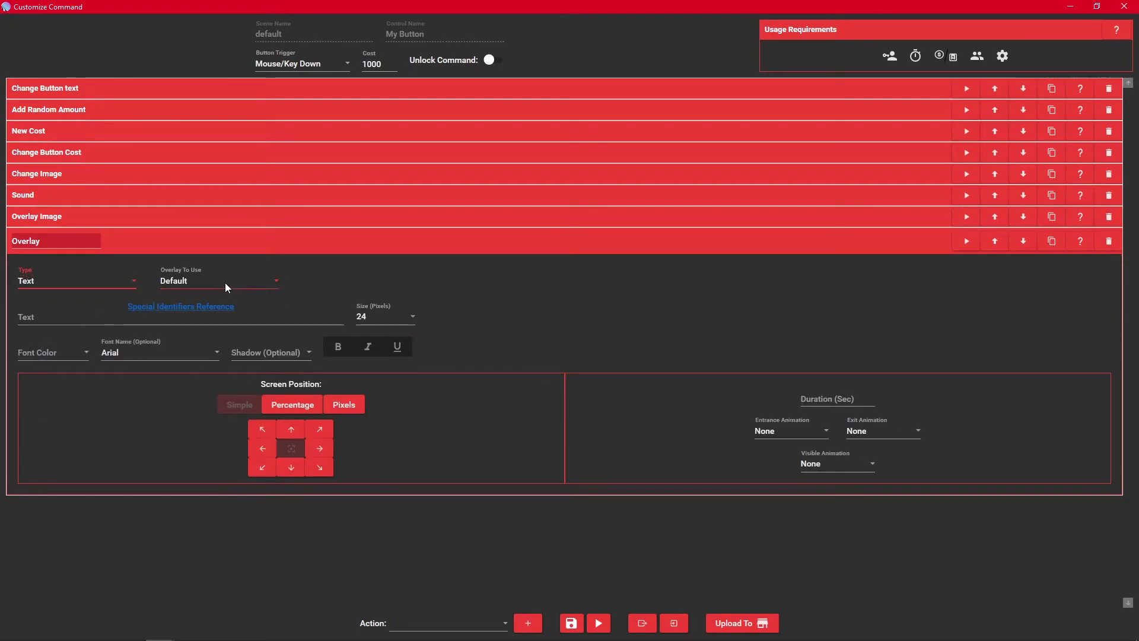
click(123, 318)
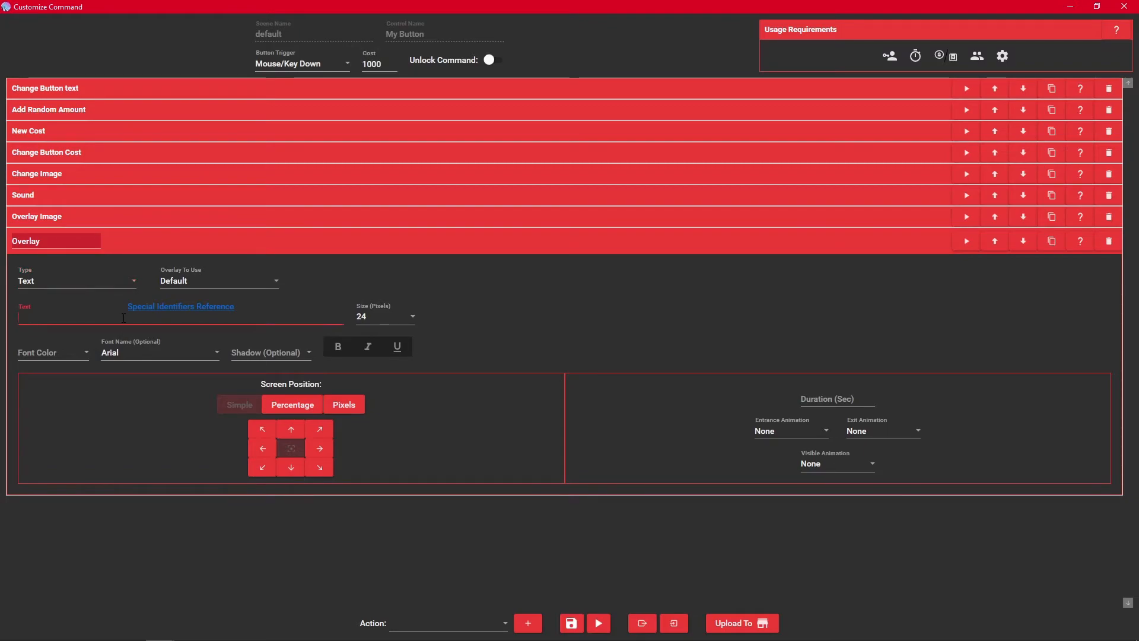
text($username)
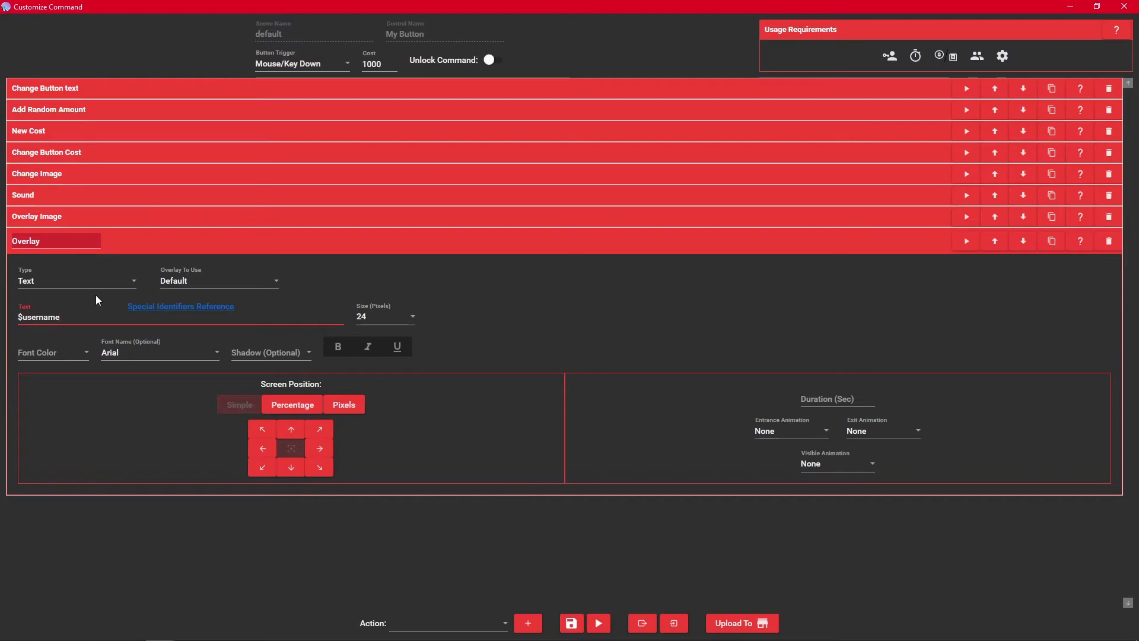
click(126, 218)
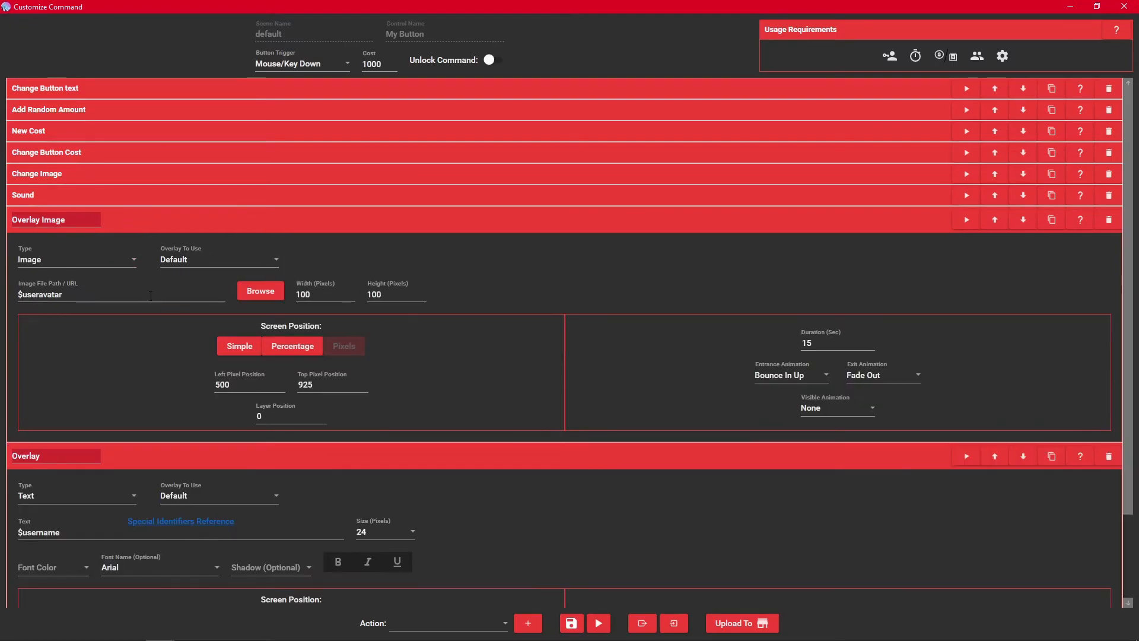
click(169, 219)
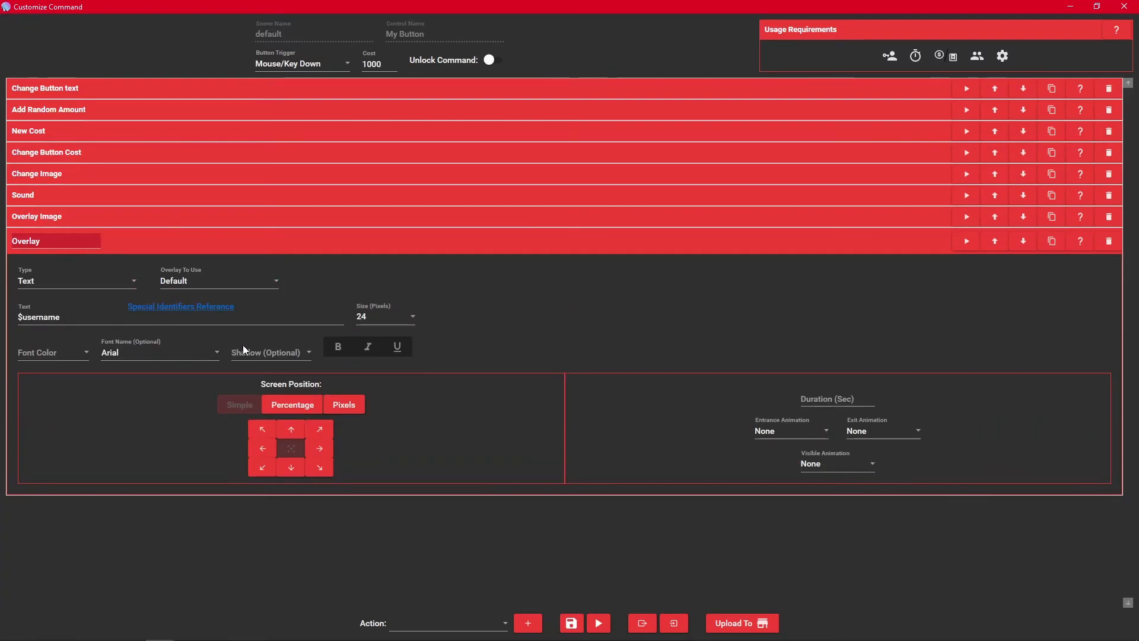
Format the username overlay text as 48-pixel white Roboto with a black shadow
click(374, 319)
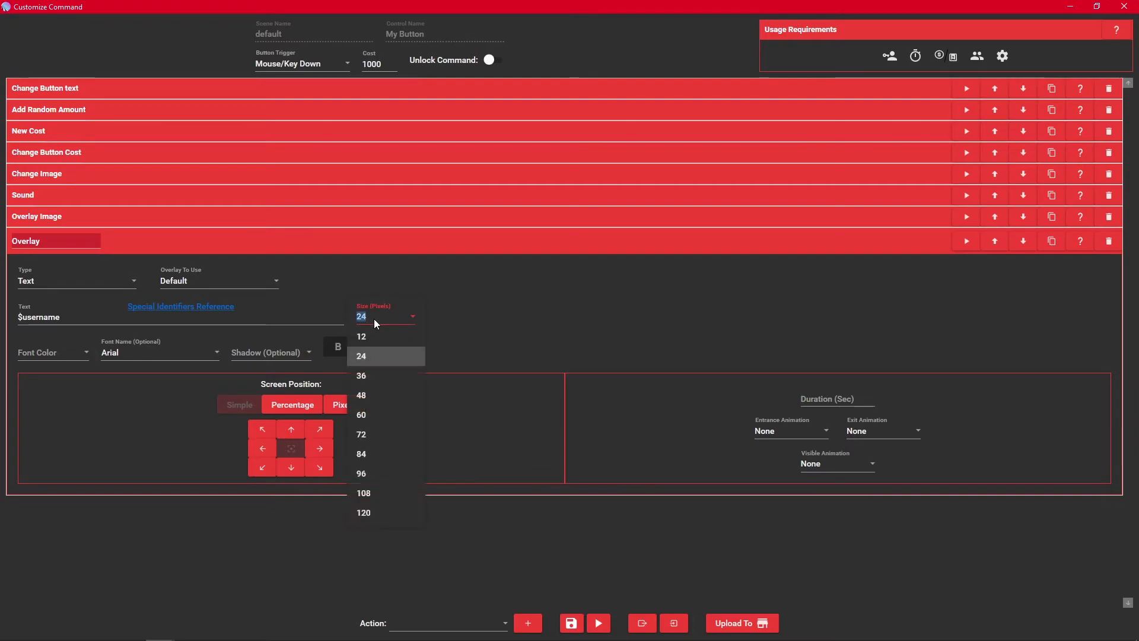
click(367, 396)
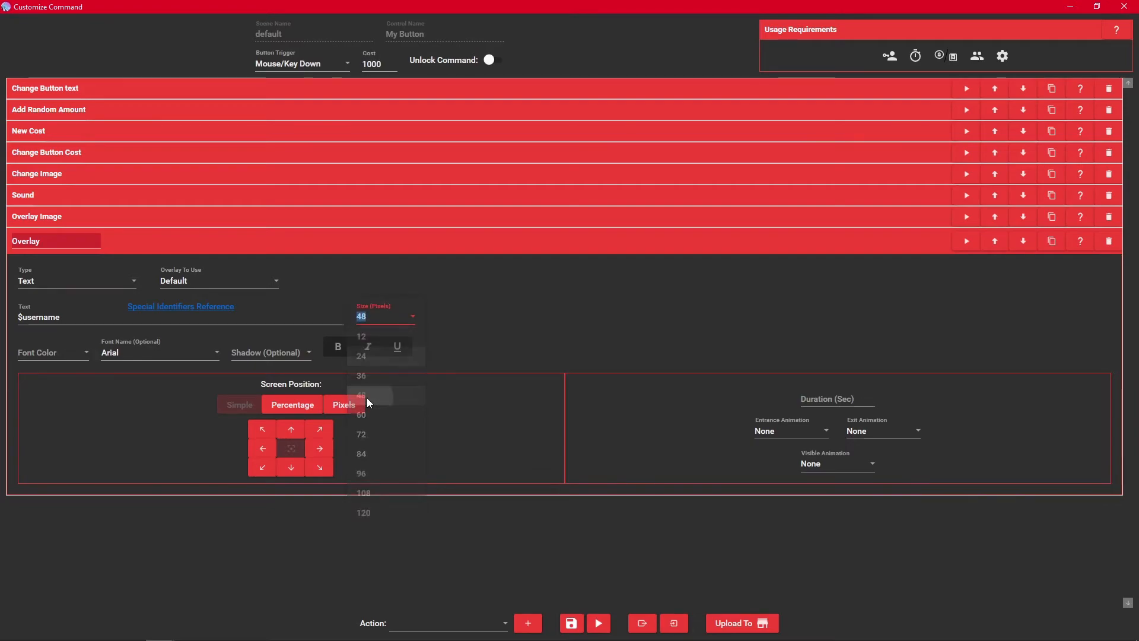
click(60, 355)
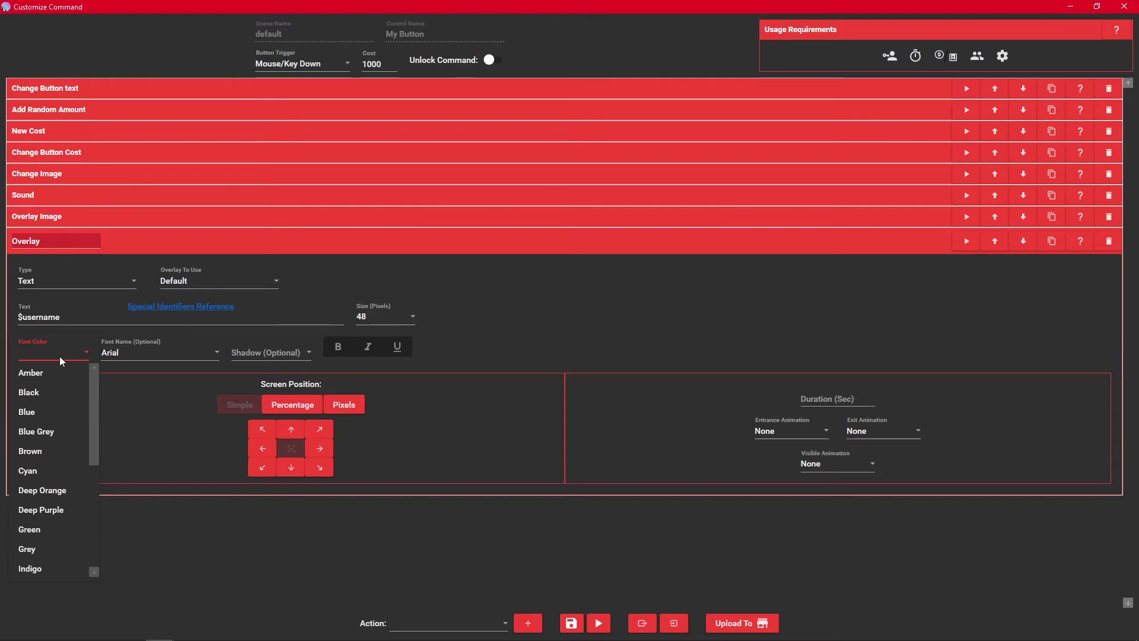
text(White)
key(Tab)
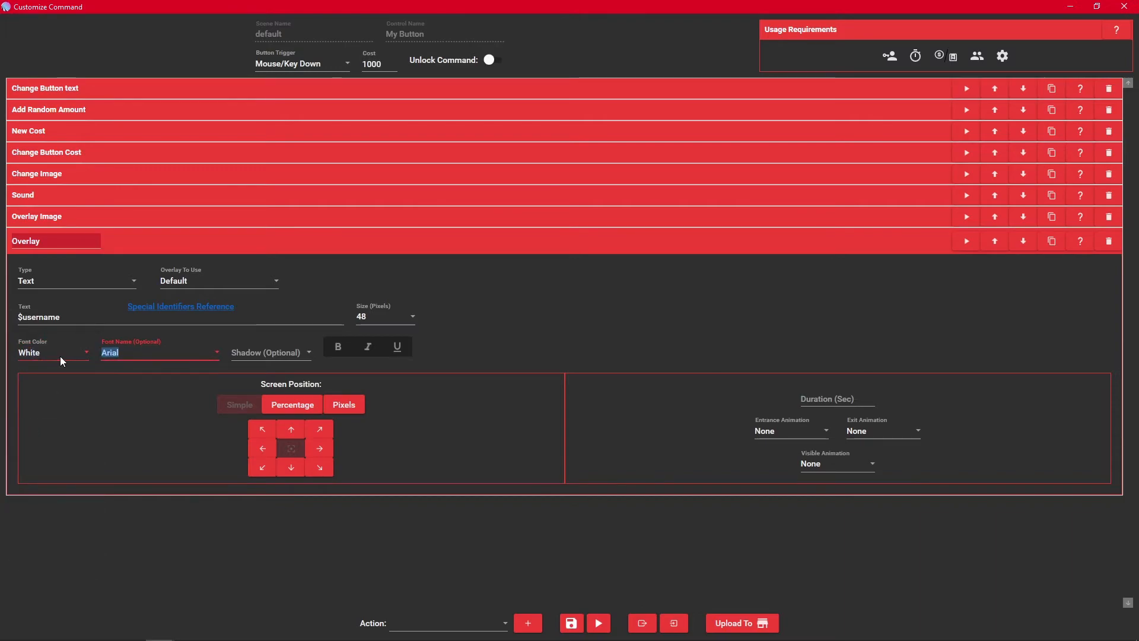
text(Roboto)
key(Tab)
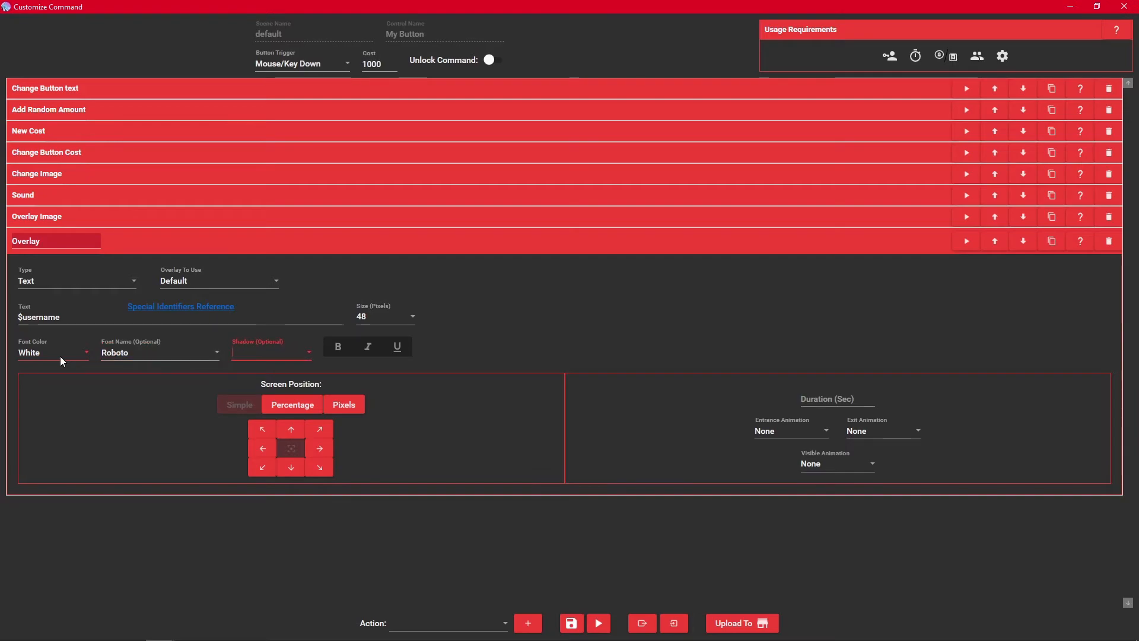
text(Black)
key(Tab)
click(336, 349)
click(363, 349)
click(395, 353)
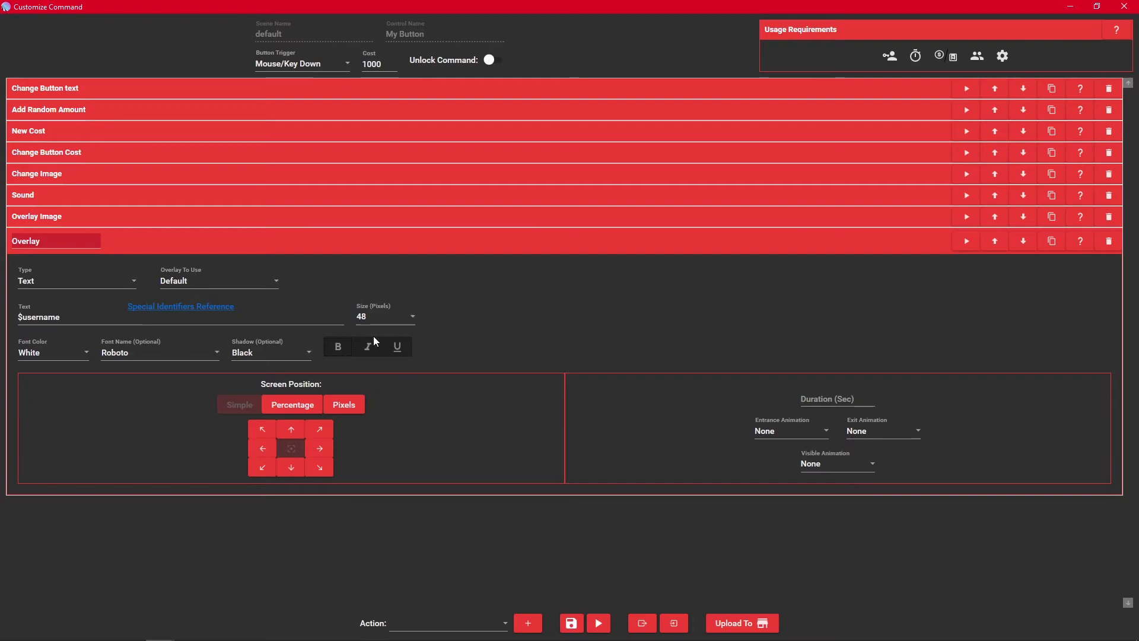
Position the username overlay by pixels, with left position 610 and top position 925
click(350, 406)
click(241, 444)
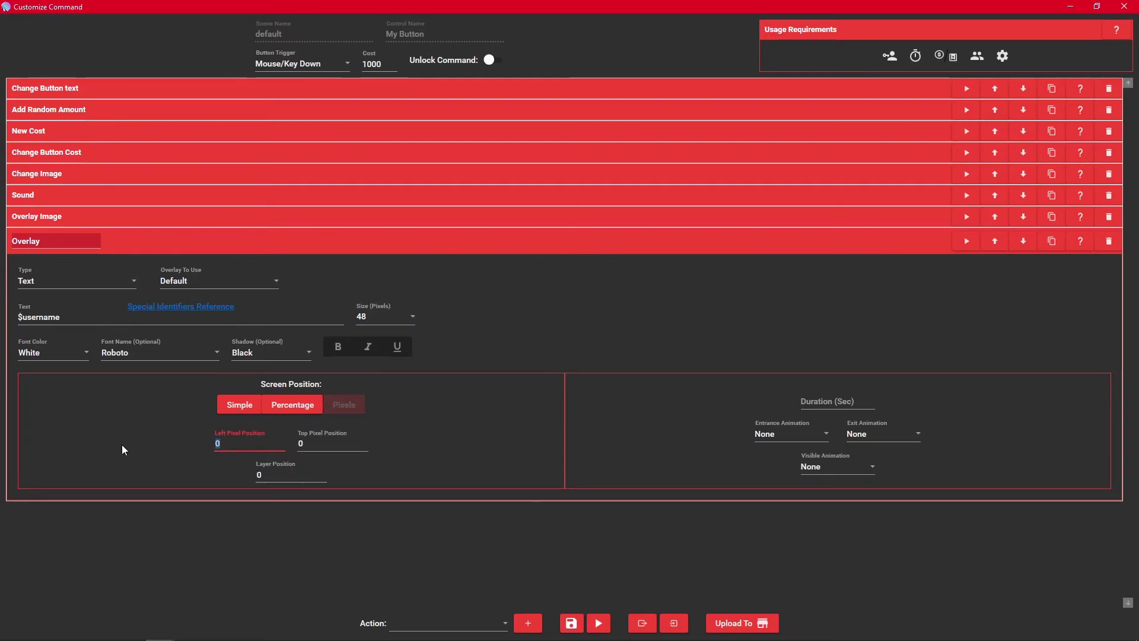
text(610)
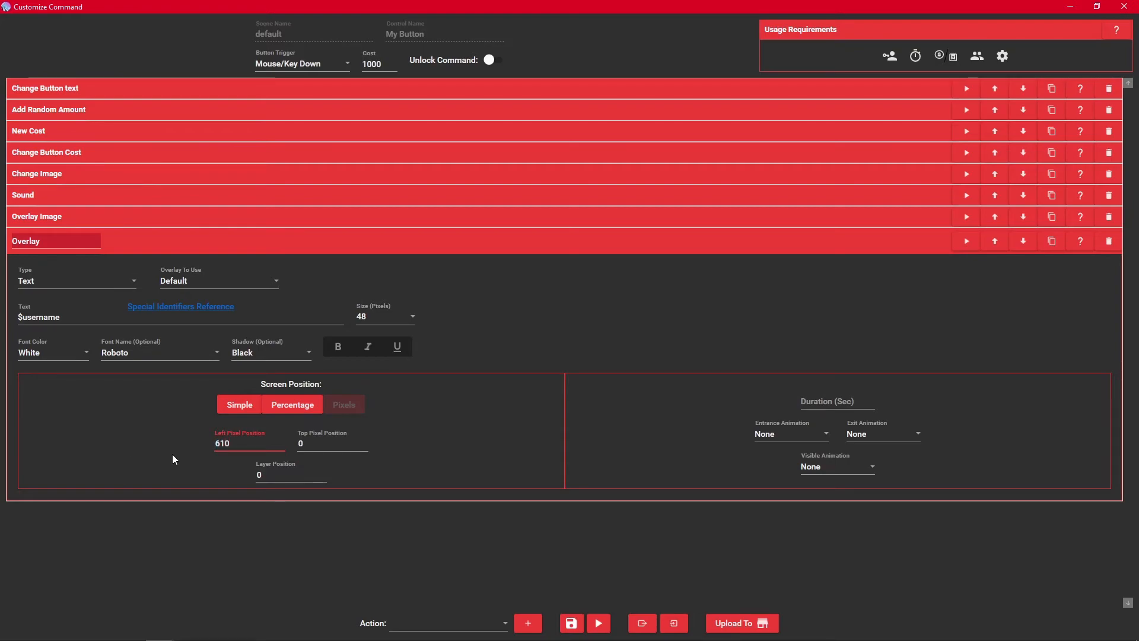
key(Tab)
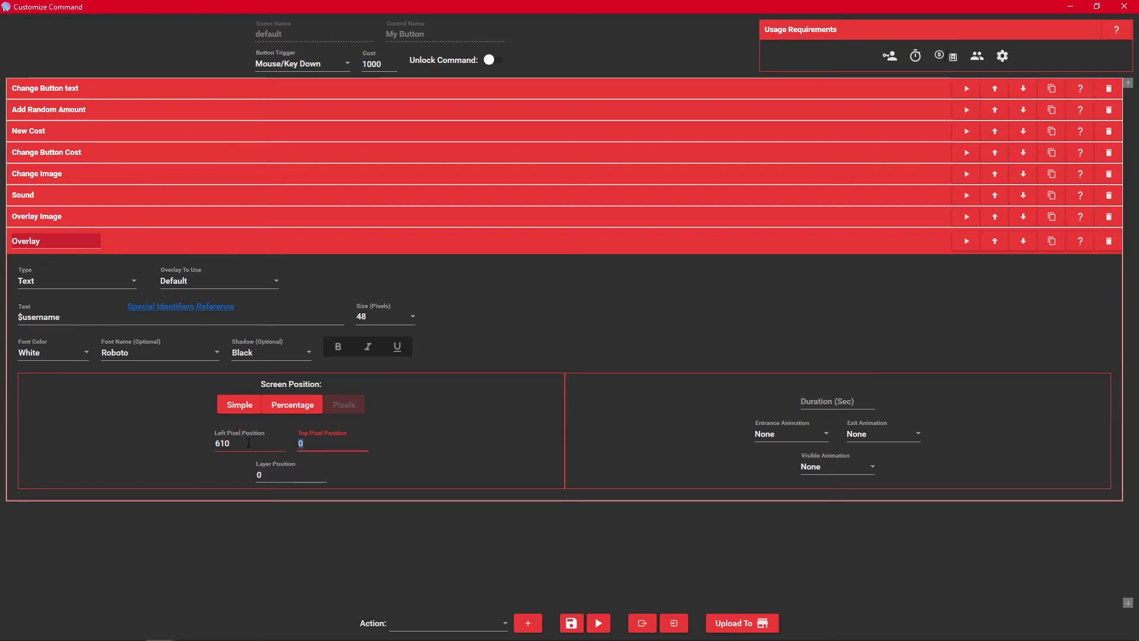
text(925)
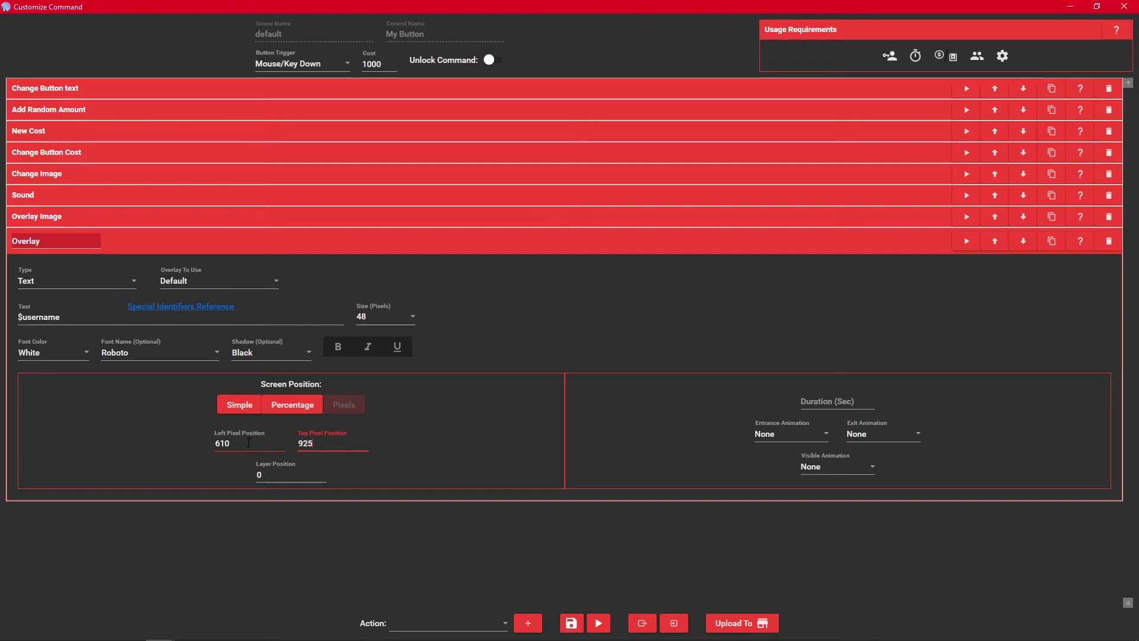
Give the username overlay a 15-second duration with a Bounce In Up entrance animation and a Fade Out exit animation
click(812, 401)
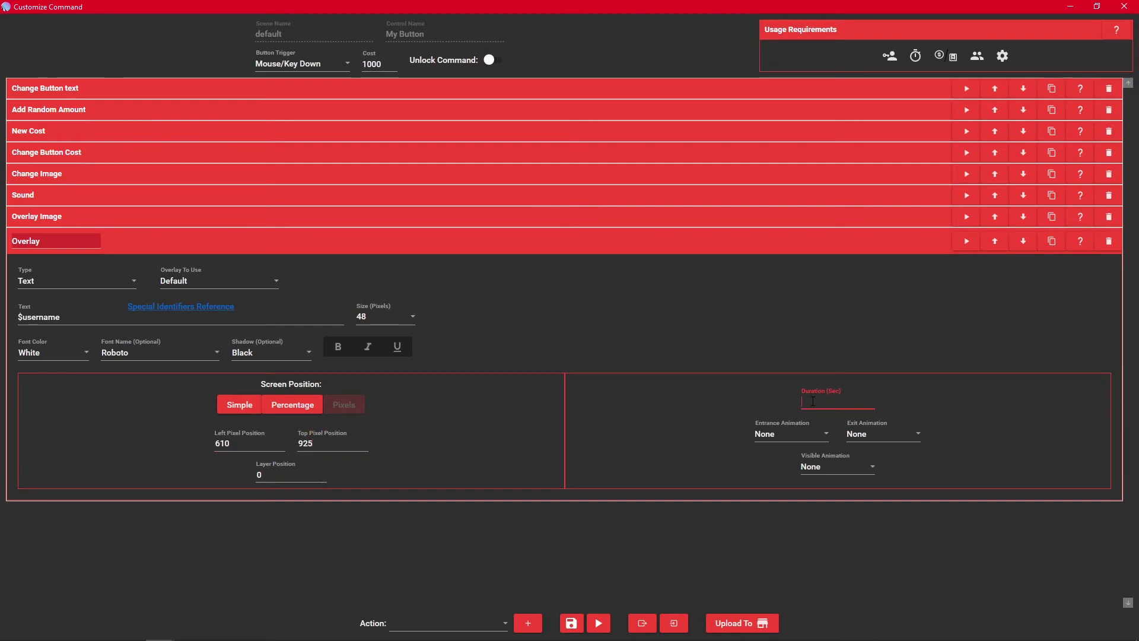
click(795, 434)
scroll(792, 296, down, 3)
scroll(798, 249, up, 3)
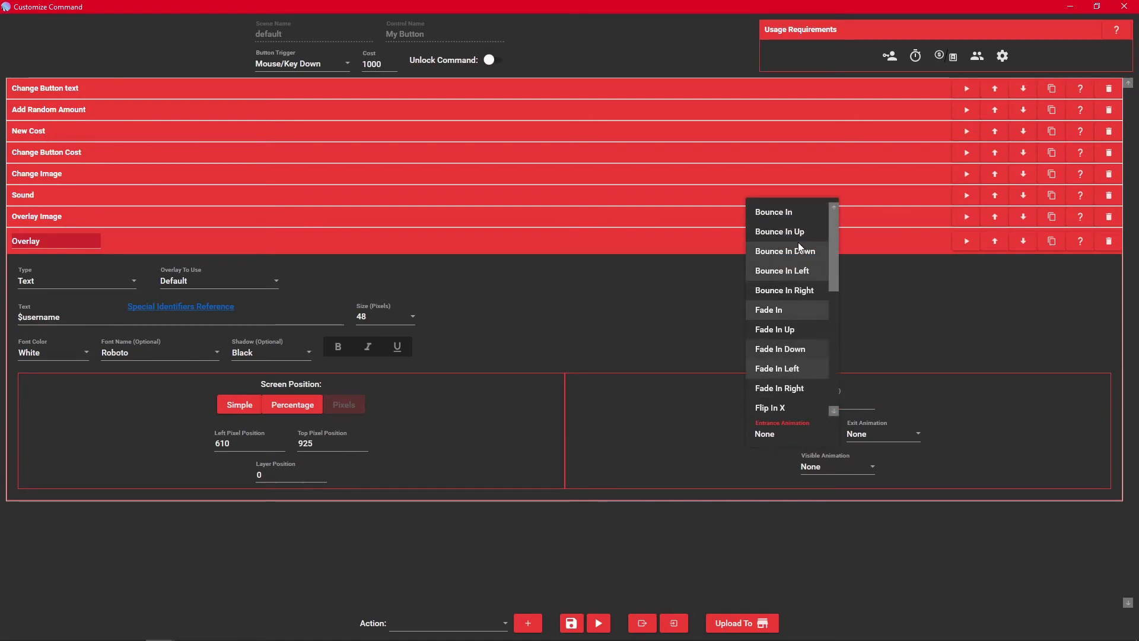
click(790, 232)
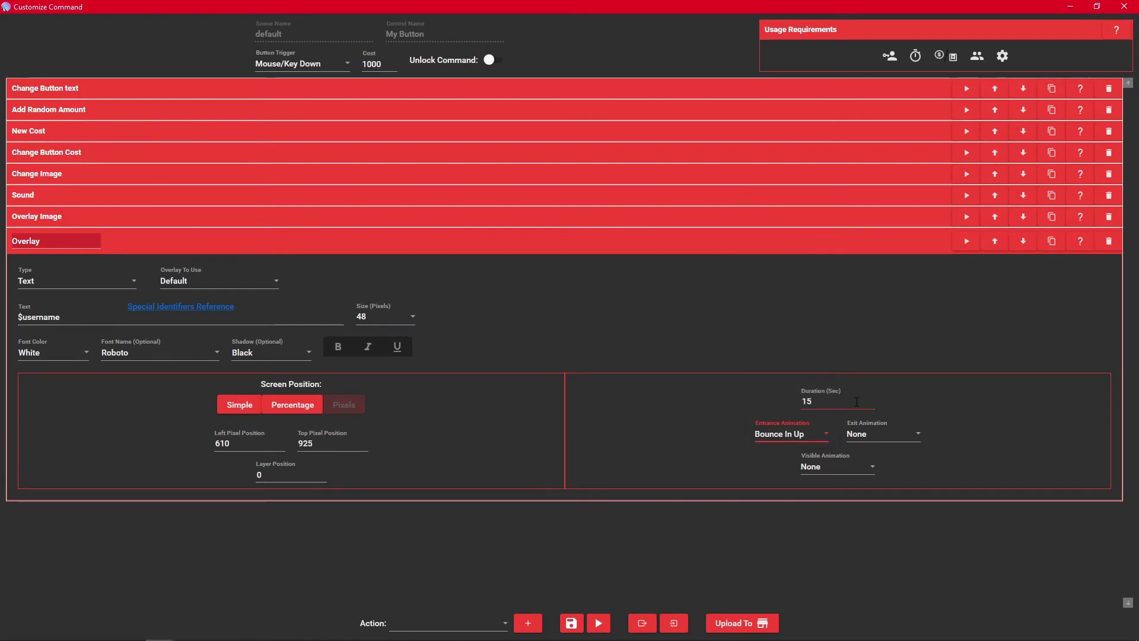
click(873, 436)
scroll(888, 329, down, 3)
scroll(890, 315, up, 3)
click(893, 309)
Rename the username overlay action as "Overlay Username" and add a third Overlay (Images & Videos) action
click(81, 240)
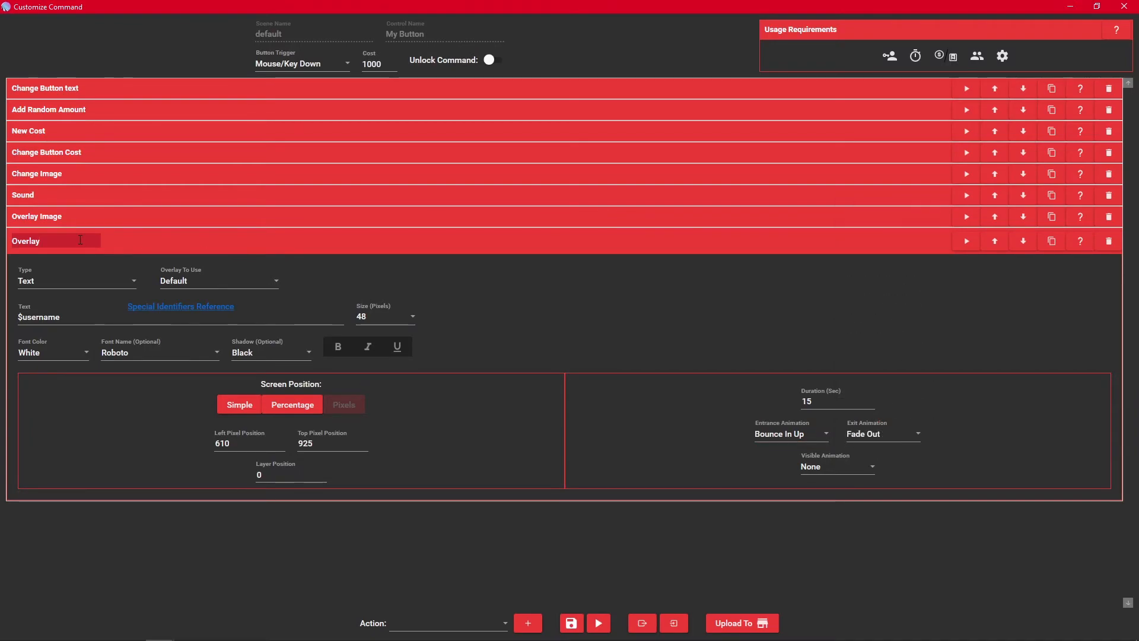
text(Username)
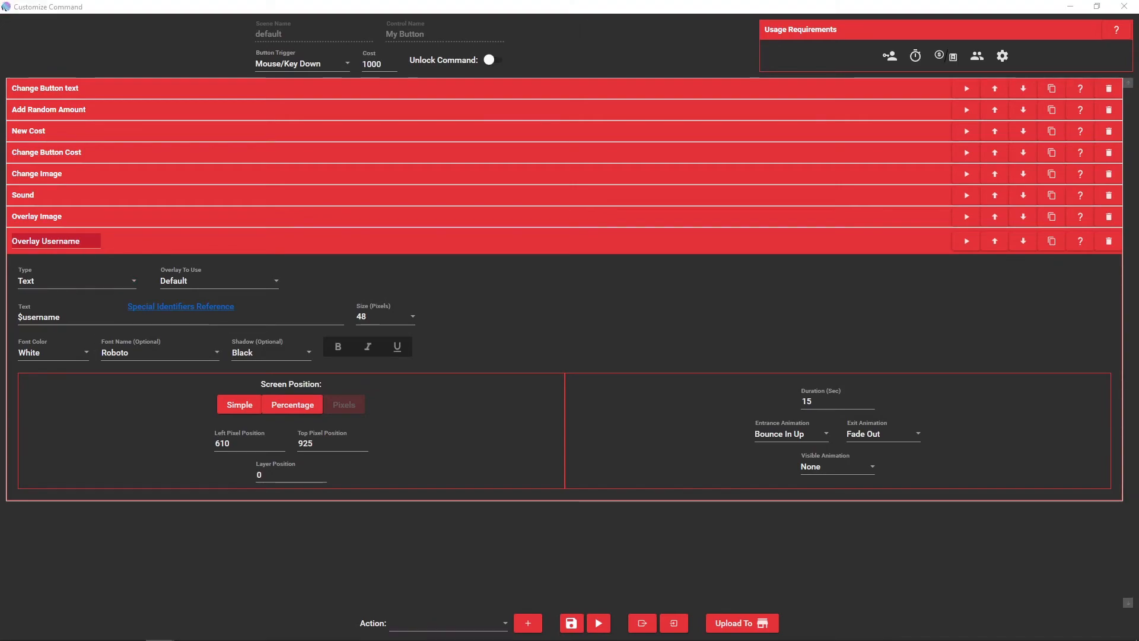
click(447, 613)
scroll(446, 609, down, 3)
scroll(441, 468, up, 4)
click(423, 565)
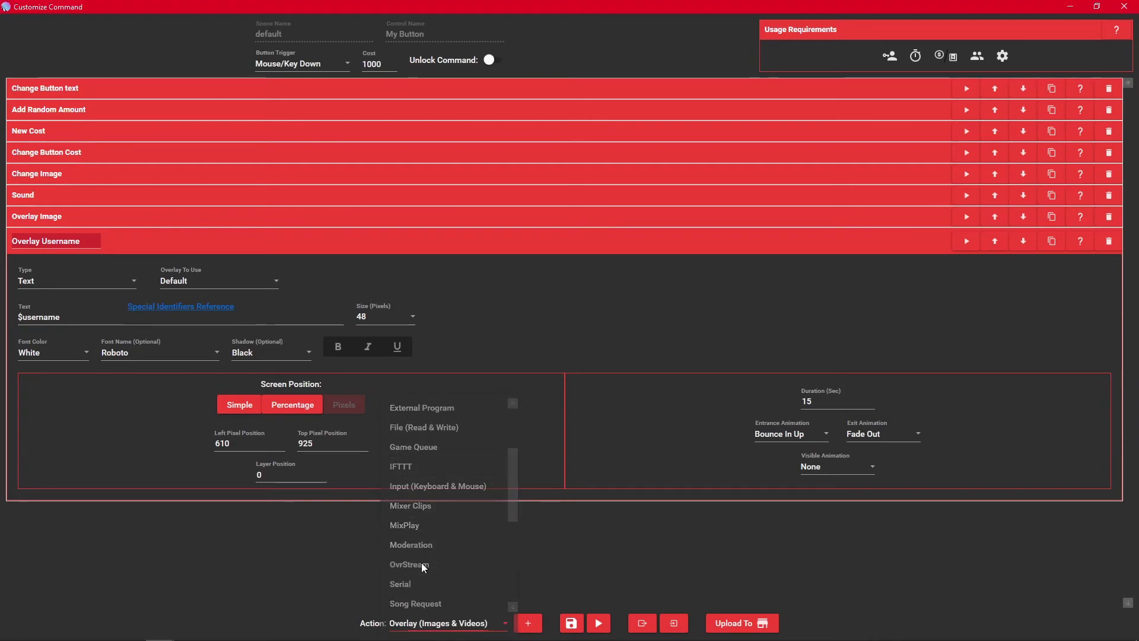
click(528, 623)
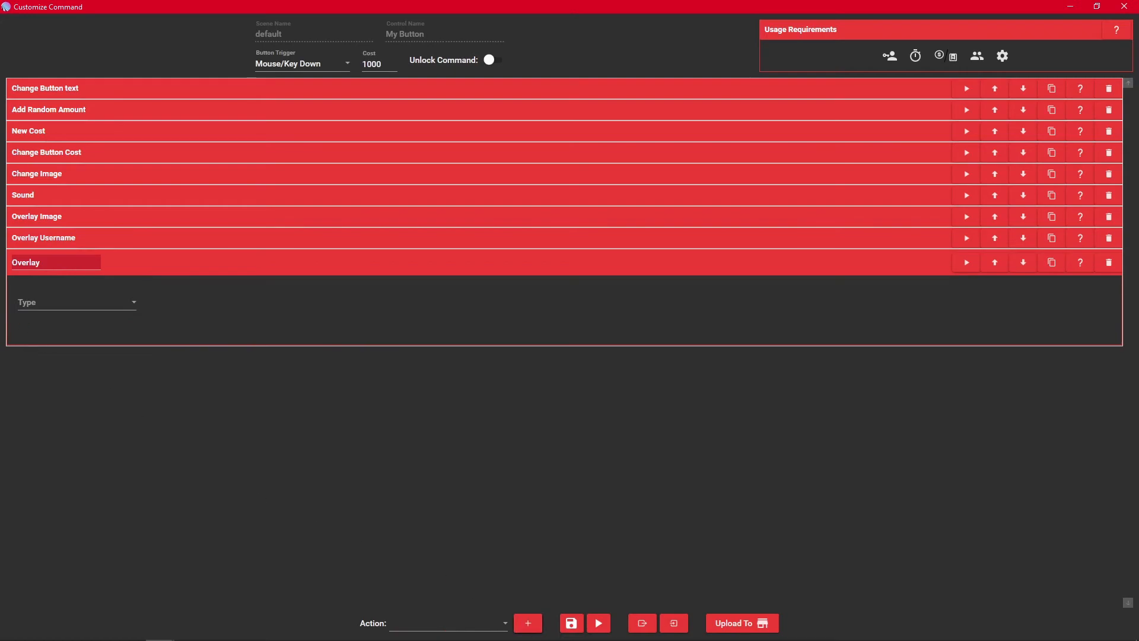
Set the third Overlay action's type to Text and its text to "now owns the button!"
click(62, 304)
click(52, 322)
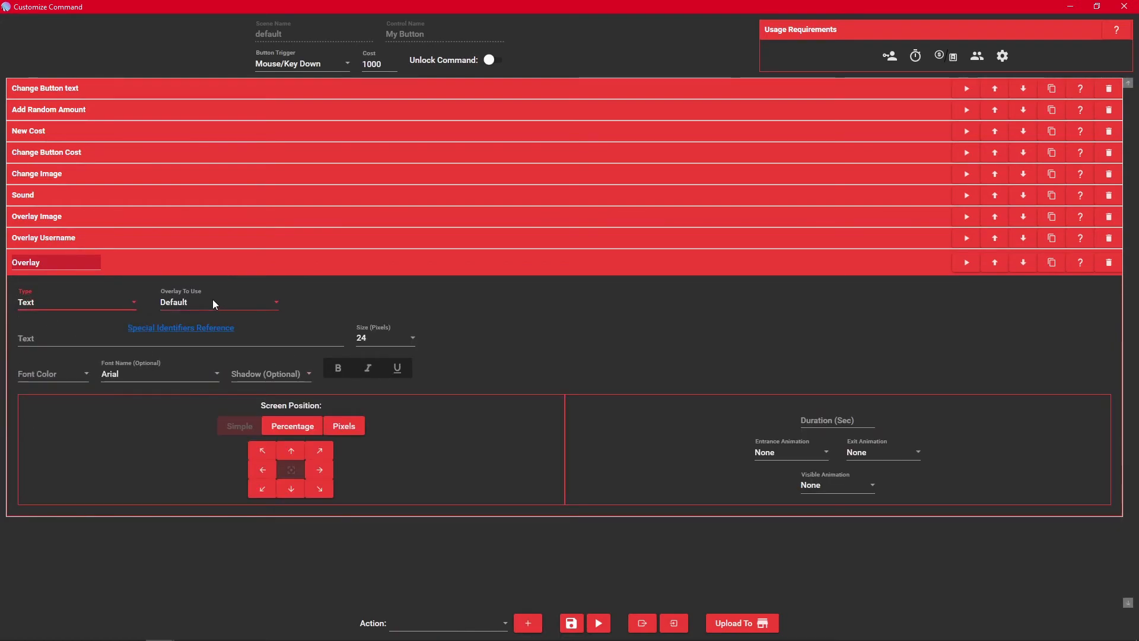
click(151, 341)
text(now owns this button!)
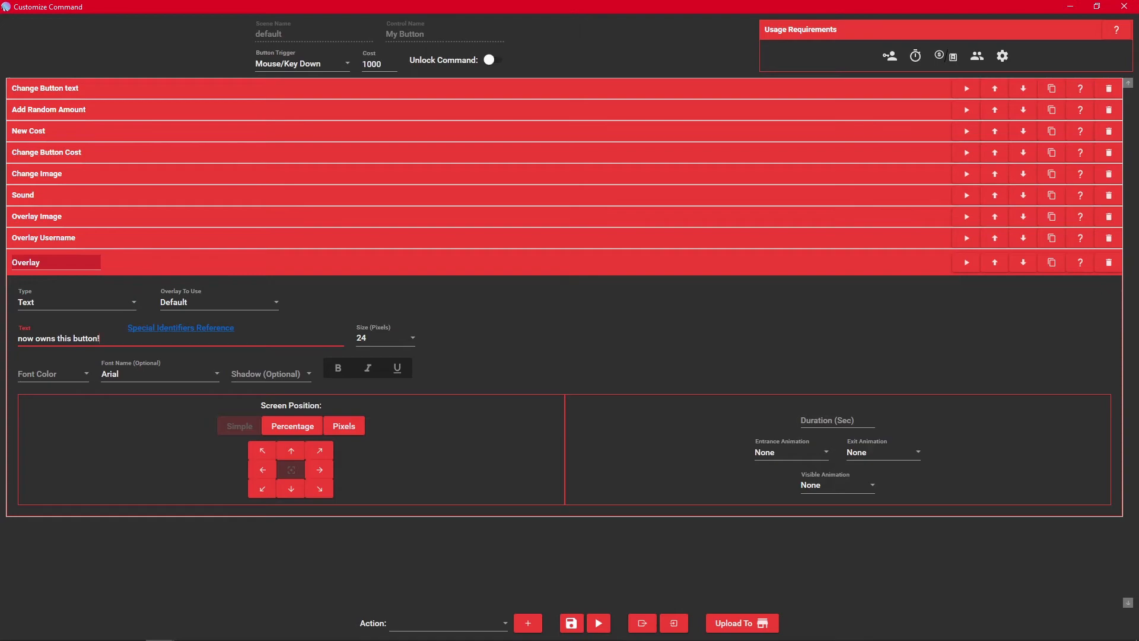
key(BackSpace)
text(e)
Format the "now owns the button!" text as 36-pixel white Headliner No. 45 with a black shadow
click(374, 339)
click(375, 397)
click(63, 372)
text(W)
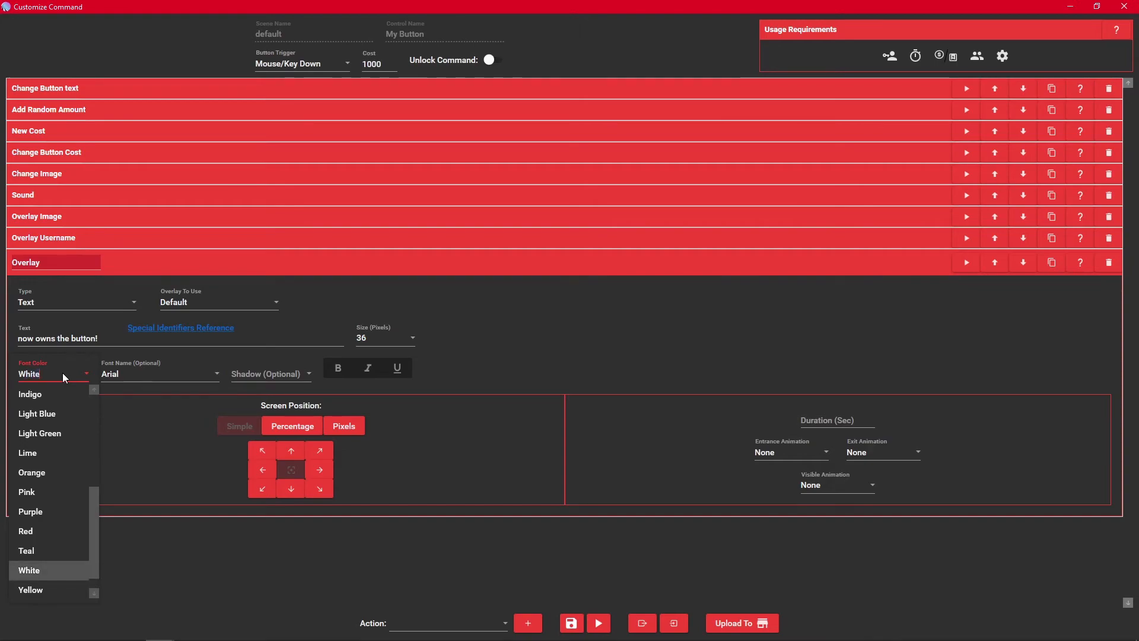
key(Tab)
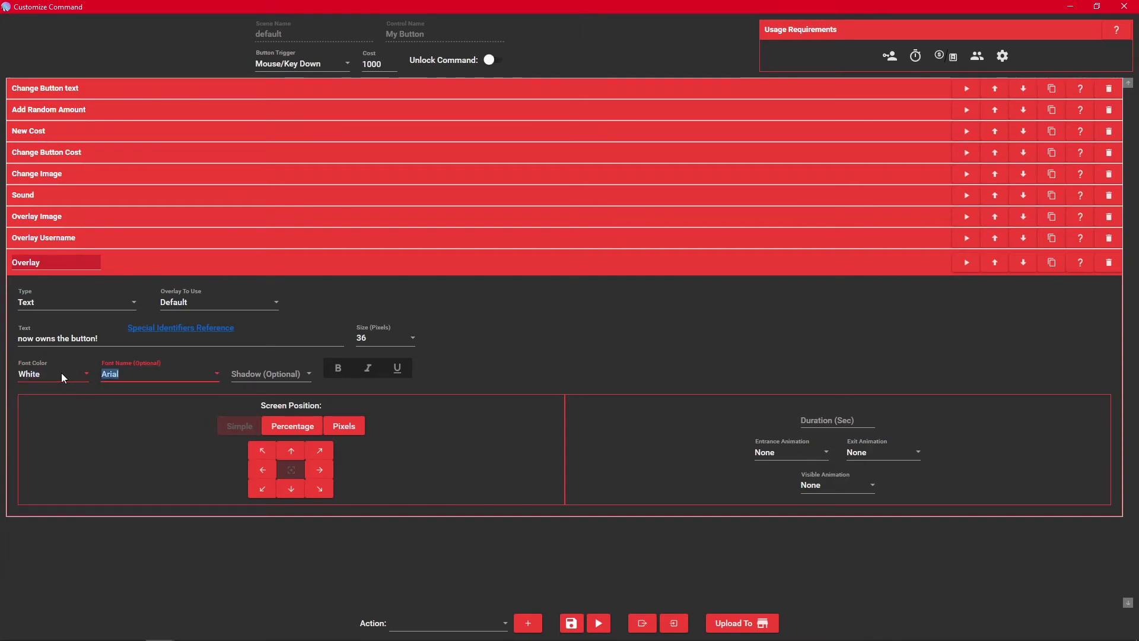
text(Headliner No. 45)
key(Tab)
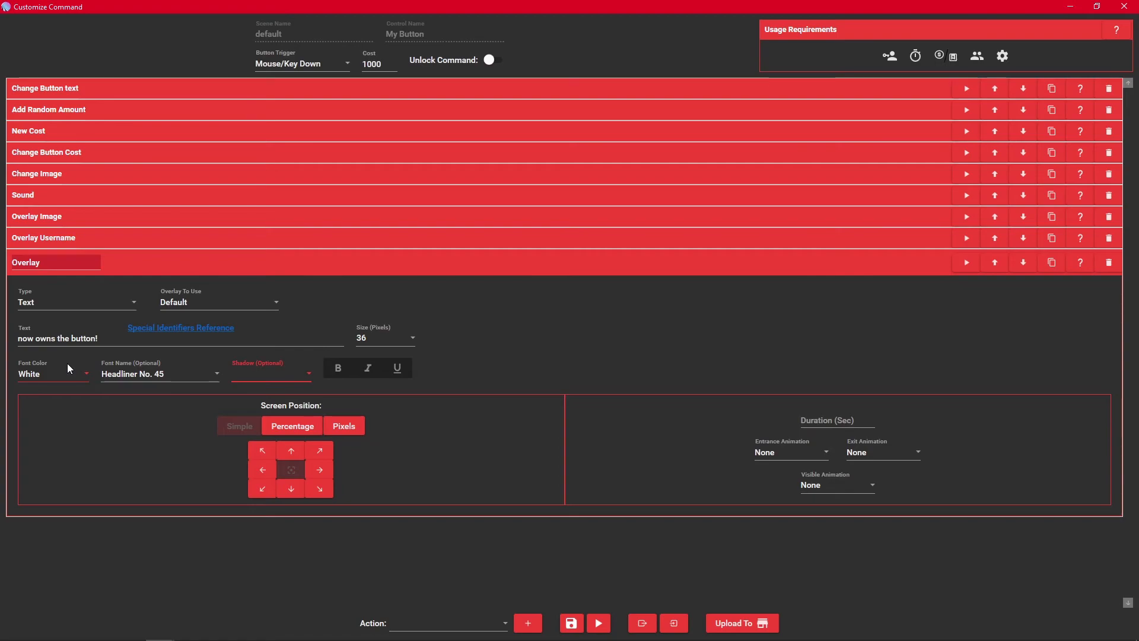
text(Black)
key(Tab)
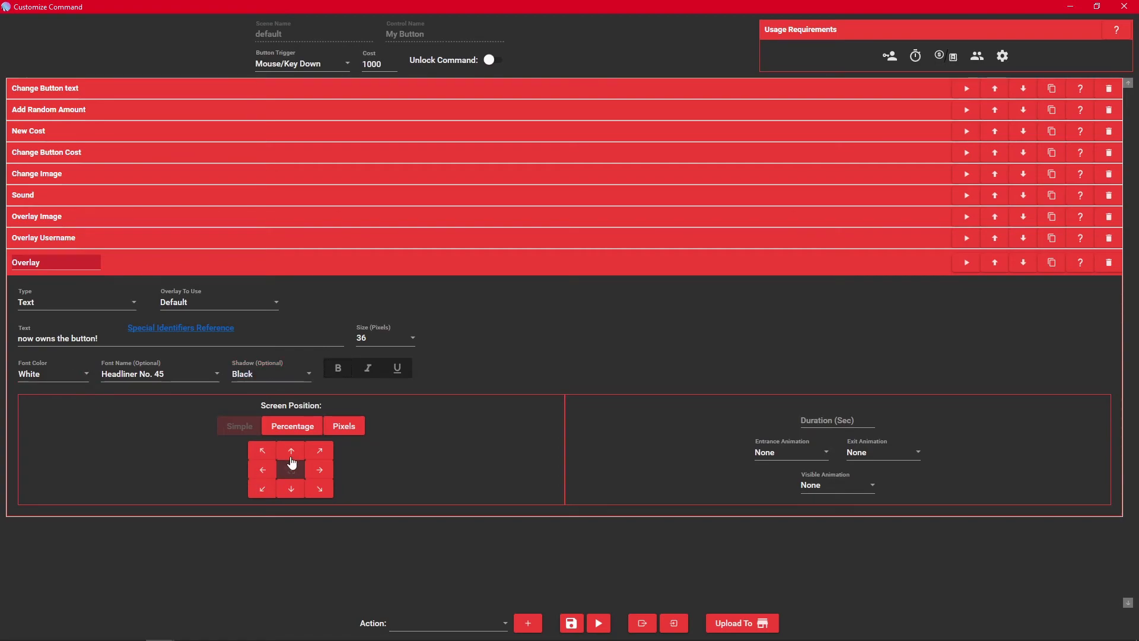
Position the "now owns the button!" overlay by pixels at left 610 and top 980, matching the username overlay's left position
click(353, 429)
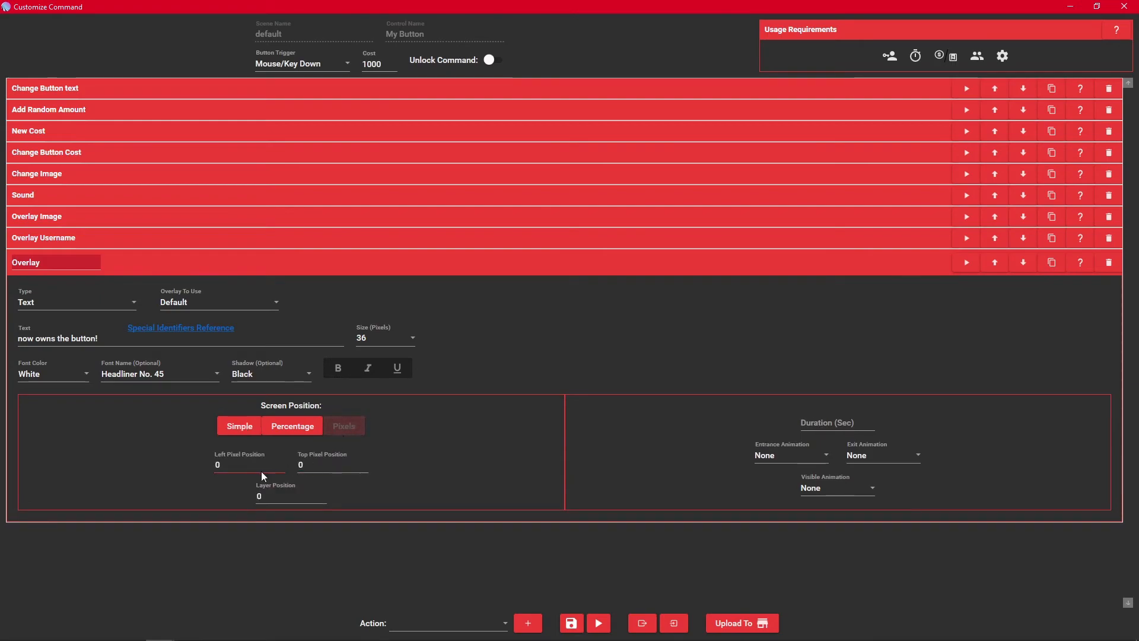
click(239, 244)
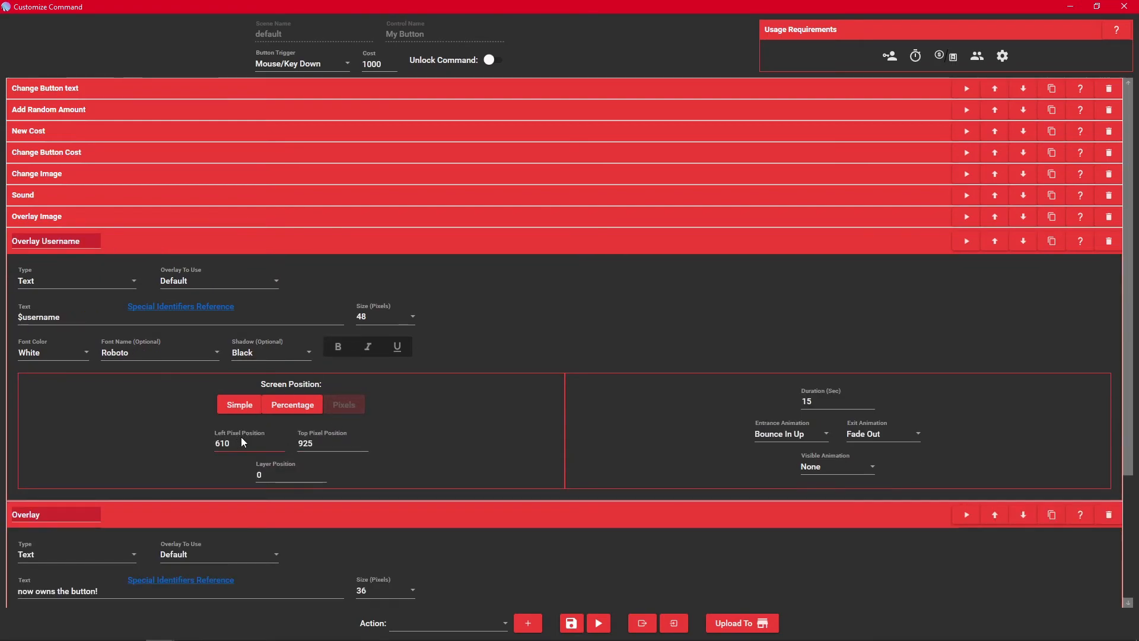
click(244, 244)
click(216, 465)
key(BackSpace)
text(610)
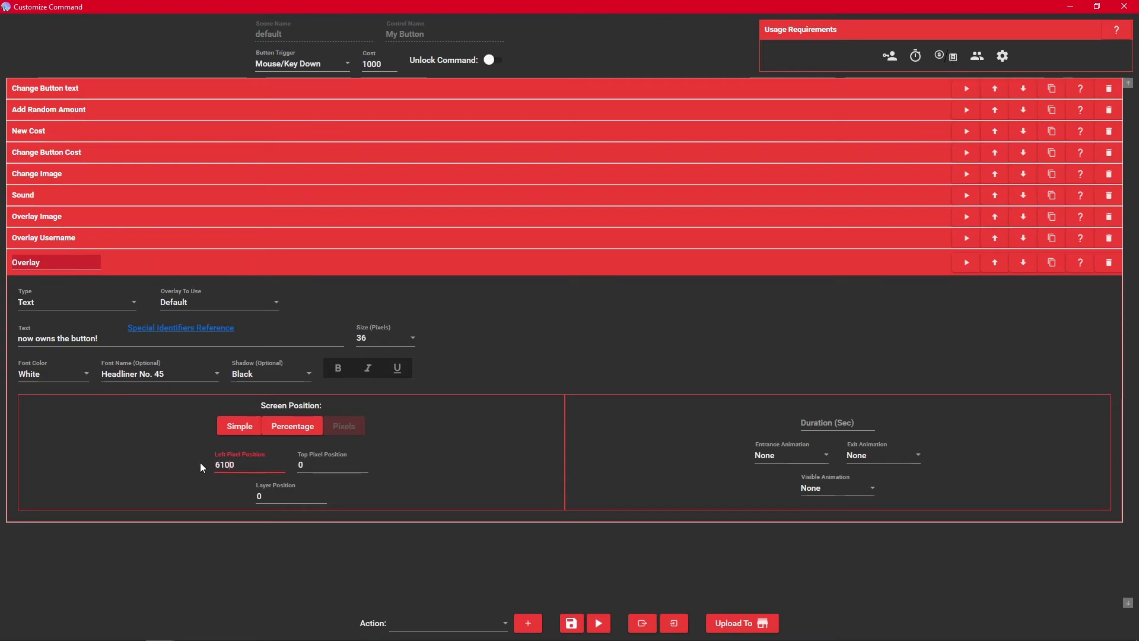
key(Tab)
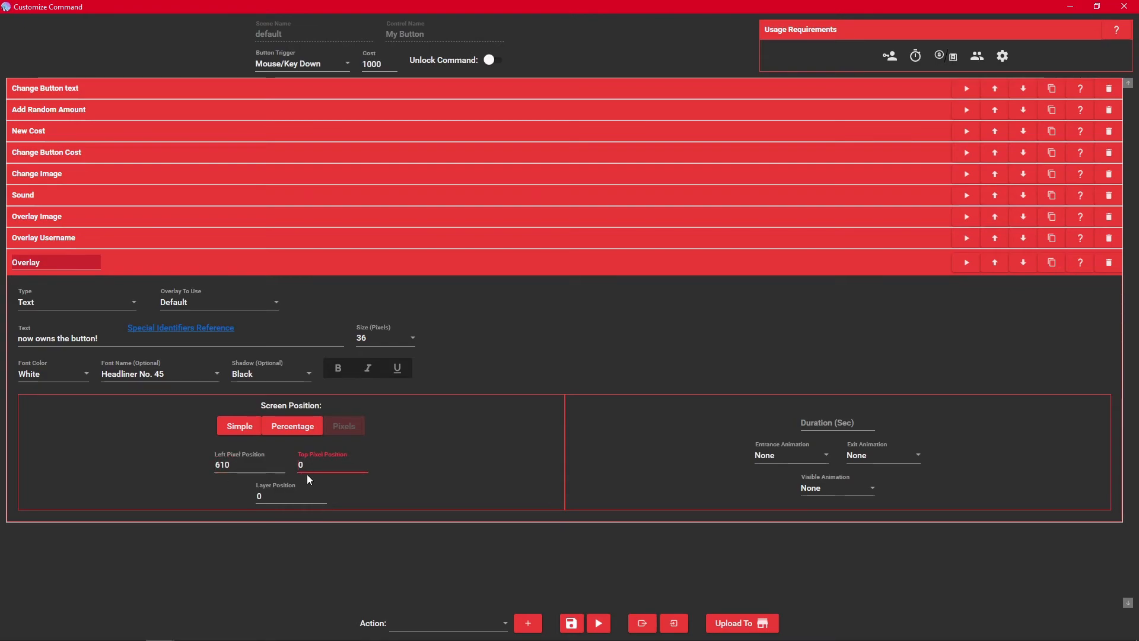
key(BackSpace)
text(980)
Give the "now owns the button!" overlay a 15-second duration with a Bounce In Up entrance and a Fade Out exit animation
click(853, 423)
text(15)
click(802, 454)
scroll(812, 411, down, 1)
scroll(805, 284, up, 1)
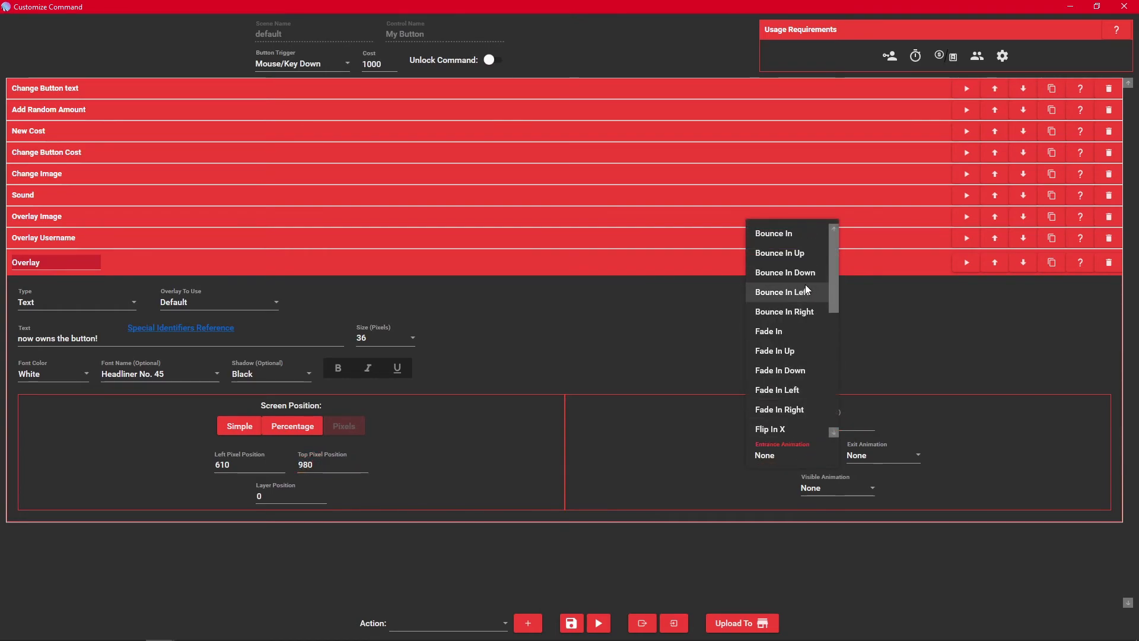
click(796, 250)
click(863, 462)
scroll(885, 317, down, 2)
scroll(885, 308, up, 2)
click(878, 267)
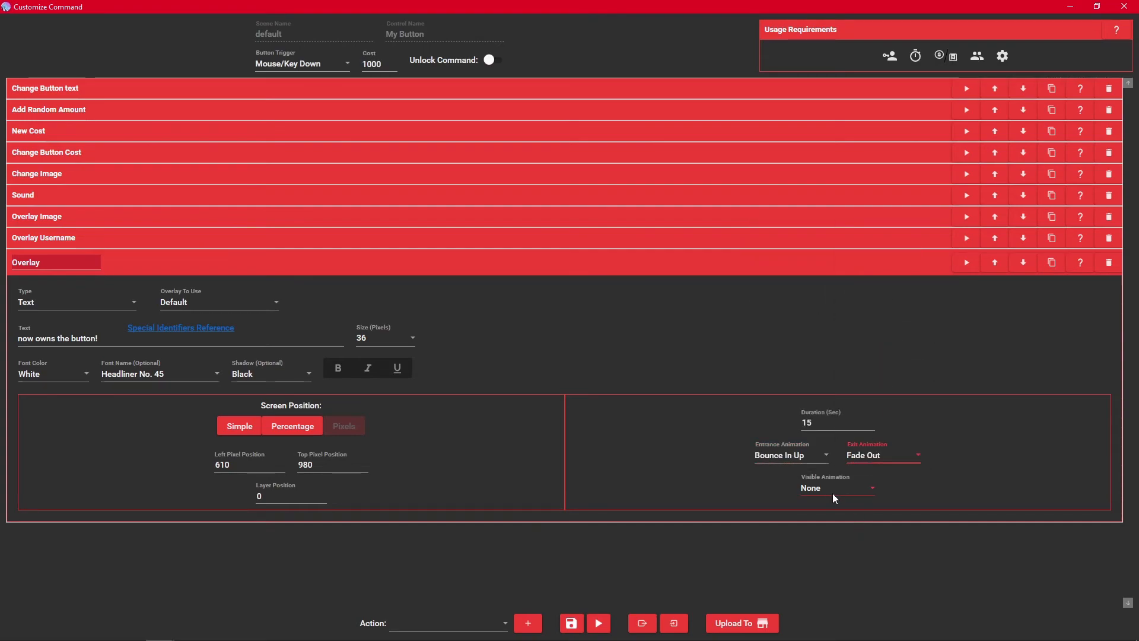
Rename the third overlay action as "Overlay Added text" and add a Chat Message action to the command
click(76, 264)
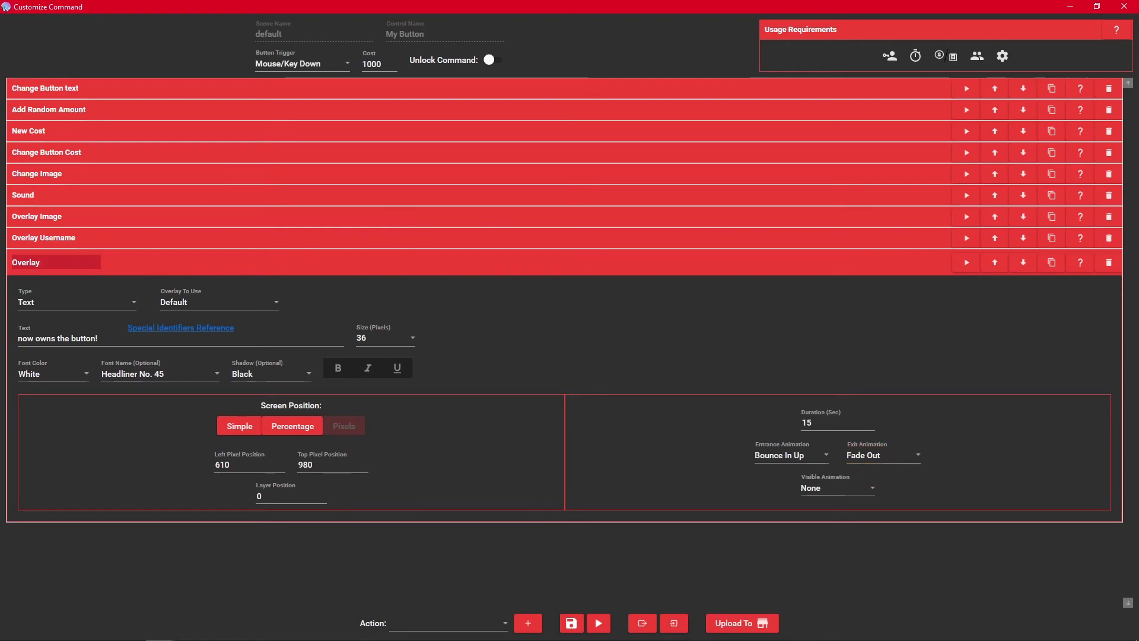
text(Added text)
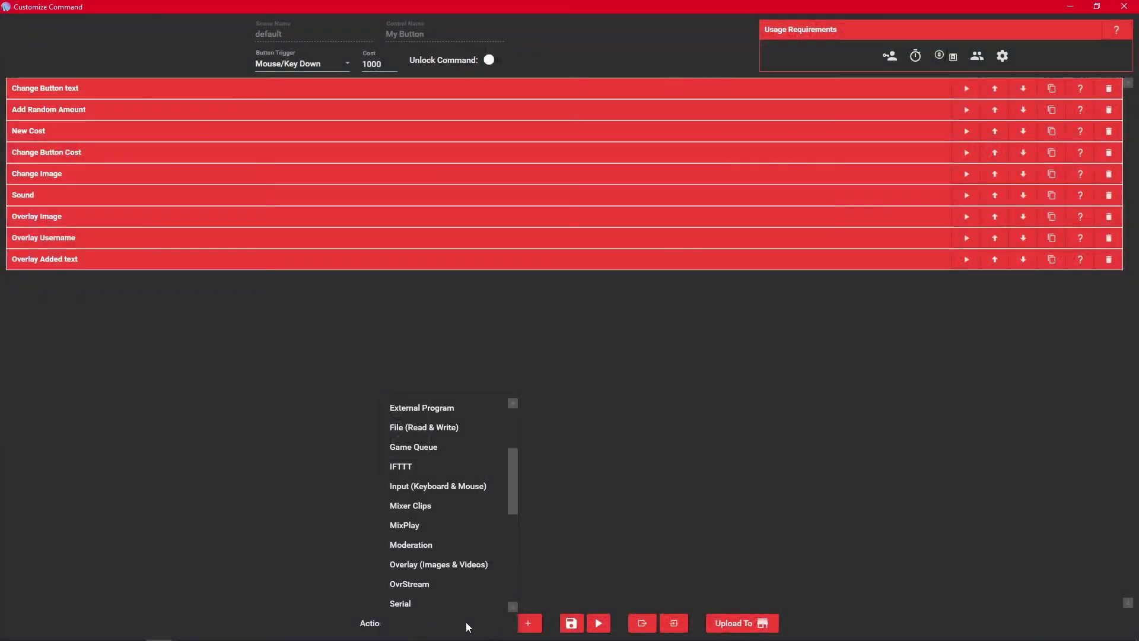
scroll(458, 543, down, 4)
scroll(441, 499, up, 5)
scroll(440, 496, up, 1)
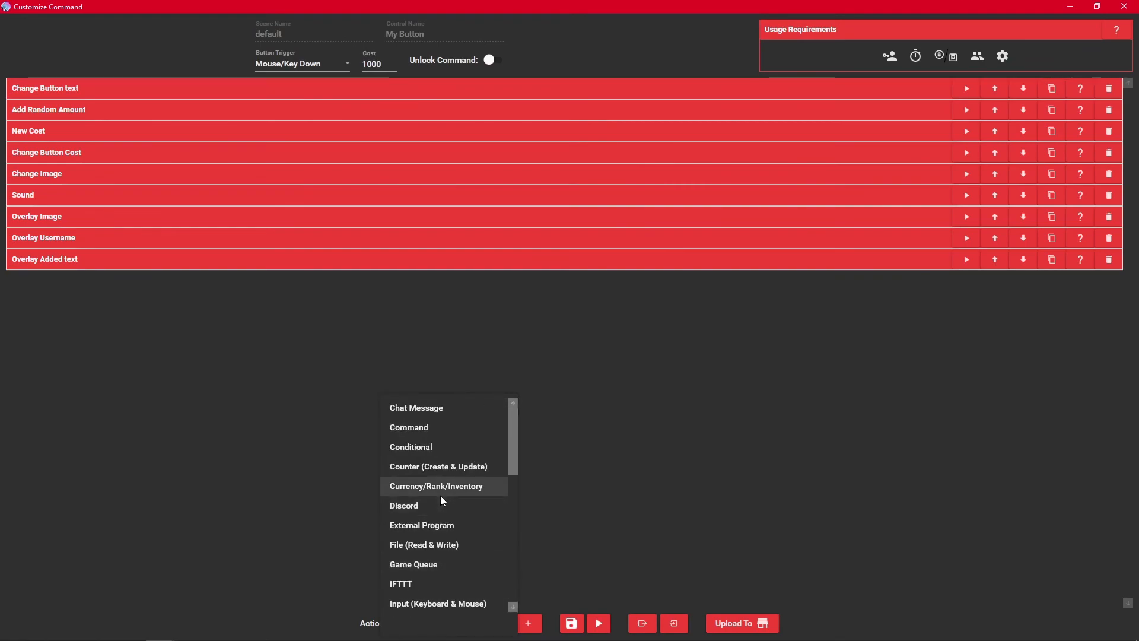
click(435, 410)
click(539, 620)
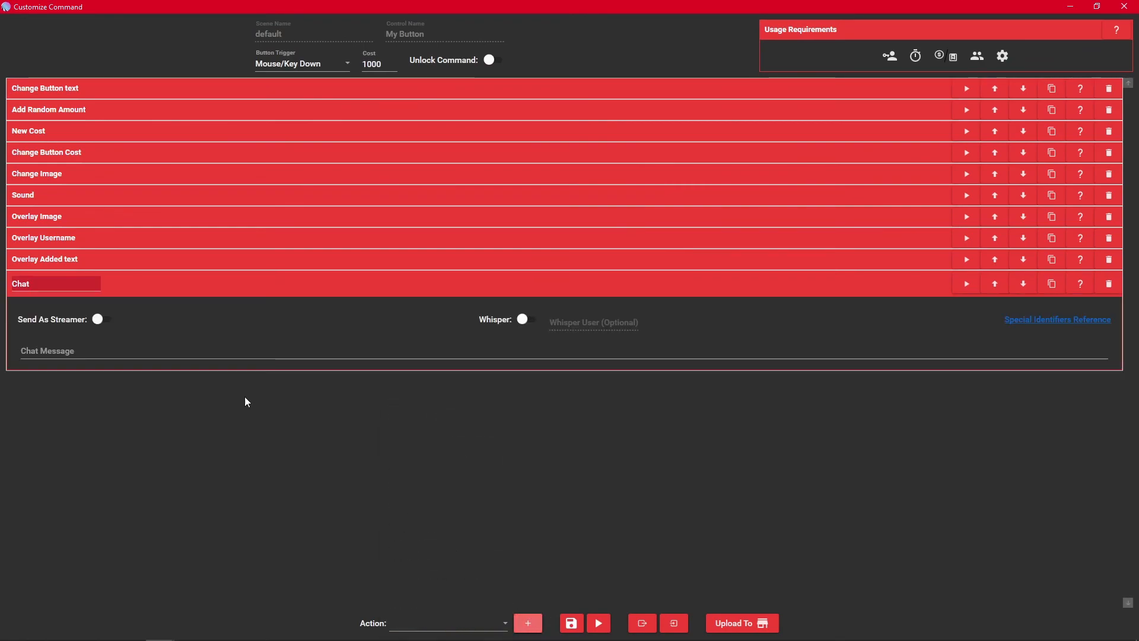
Have the Chat action send "/me @$username now owns the button!!" as the streamer, and collapse the action
click(102, 321)
click(122, 355)
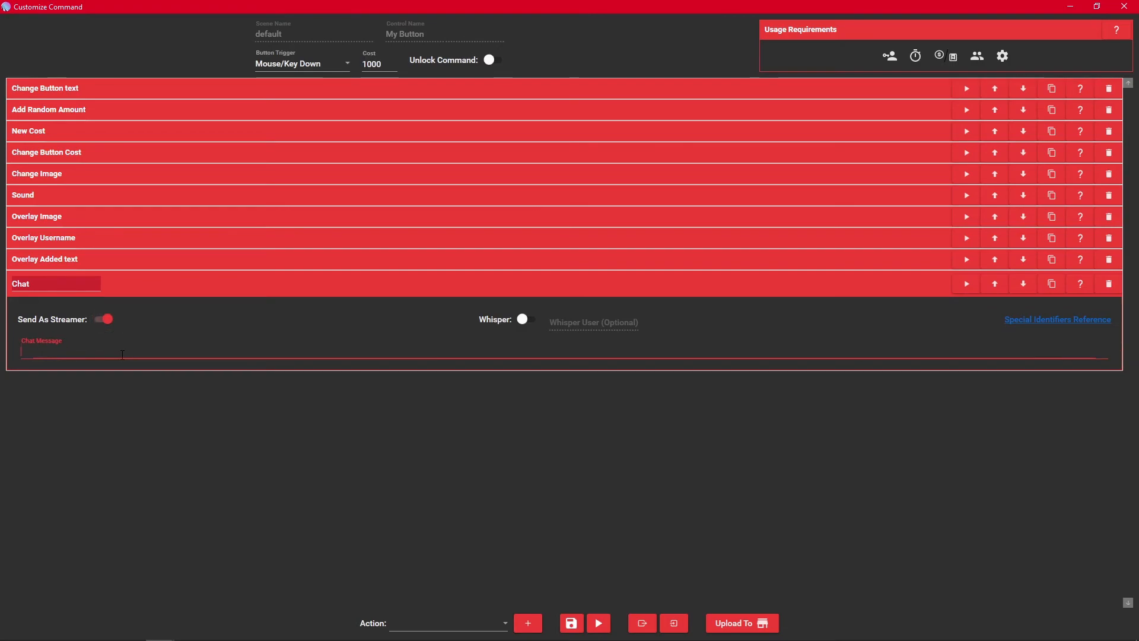
text(/m)
text(e @$username)
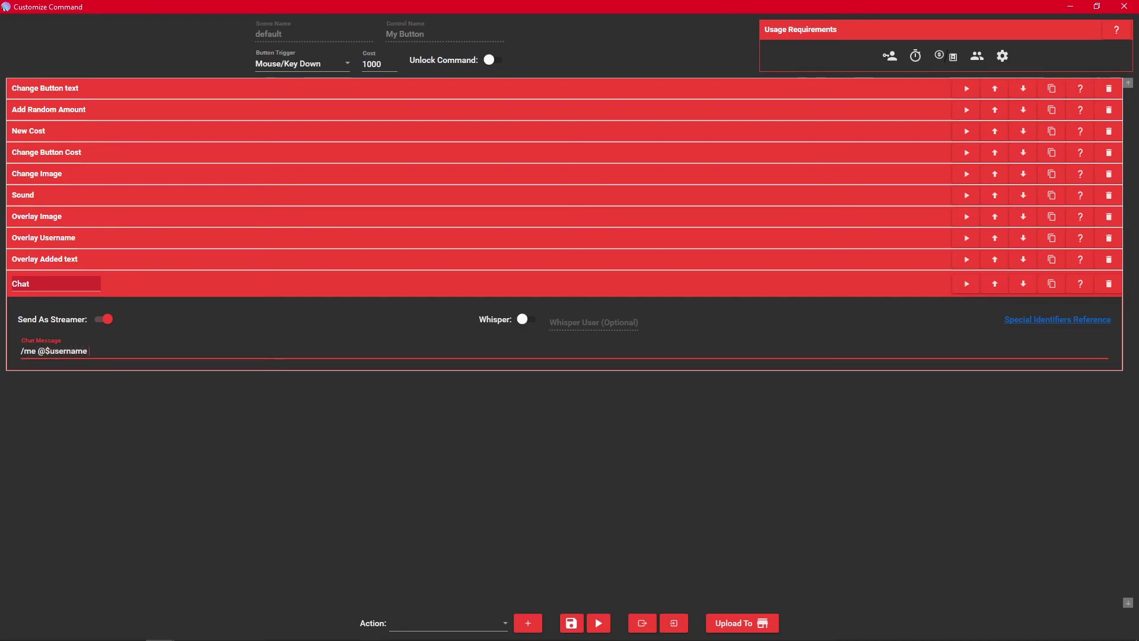
text( now owns the button!!)
click(197, 280)
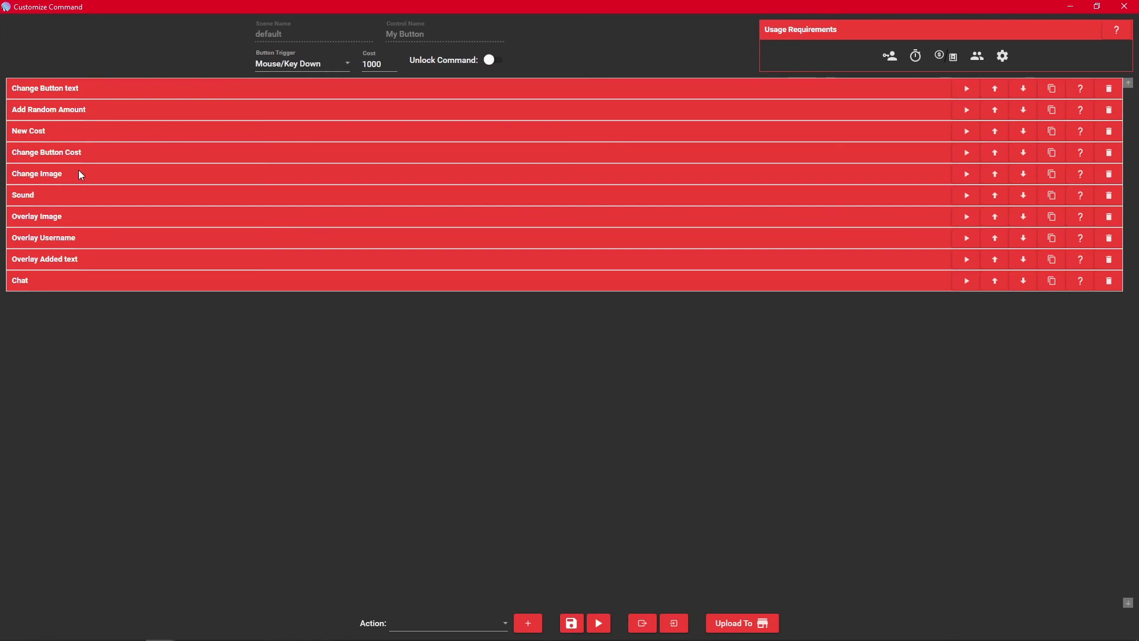
Duplicate the Change Image, Change Button Cost and Change Button text actions at the end of the command
click(1052, 175)
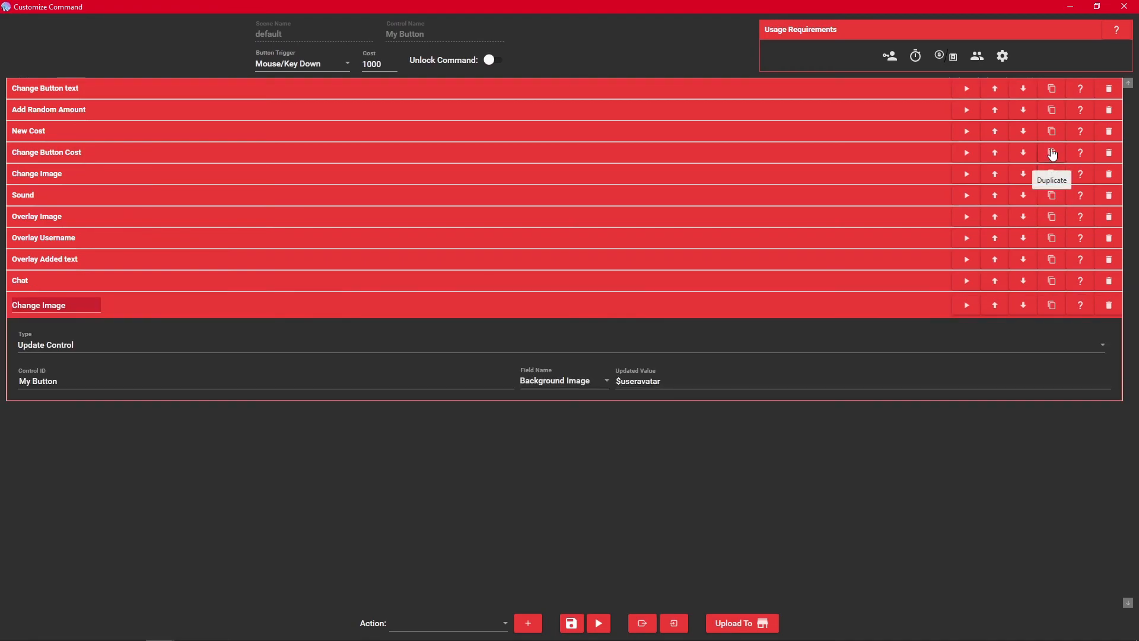
click(1053, 153)
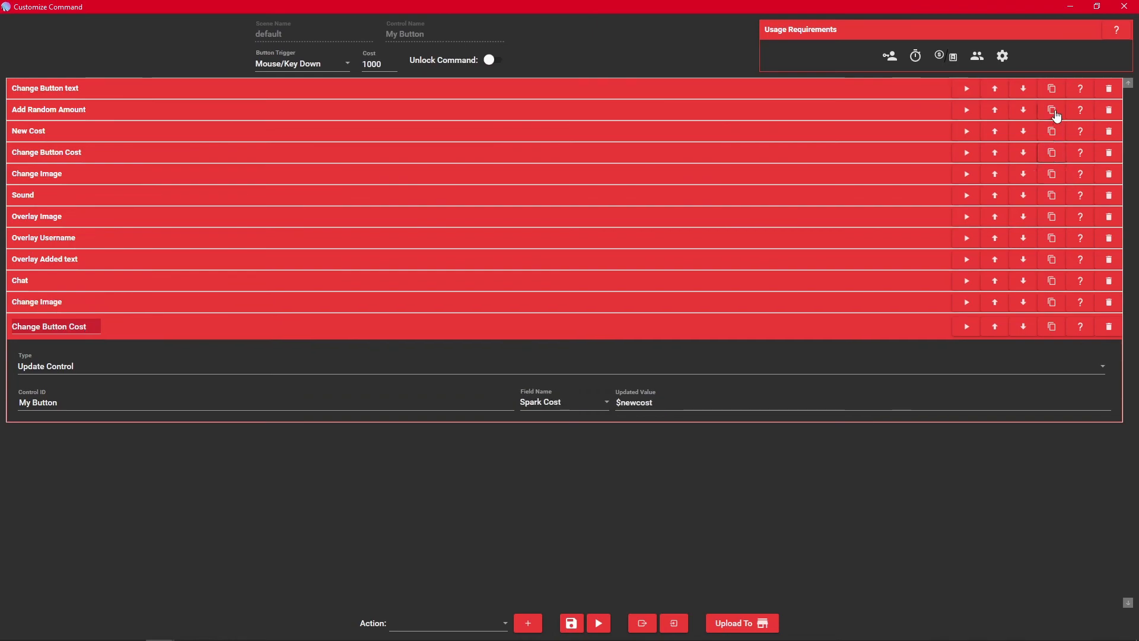
click(1051, 89)
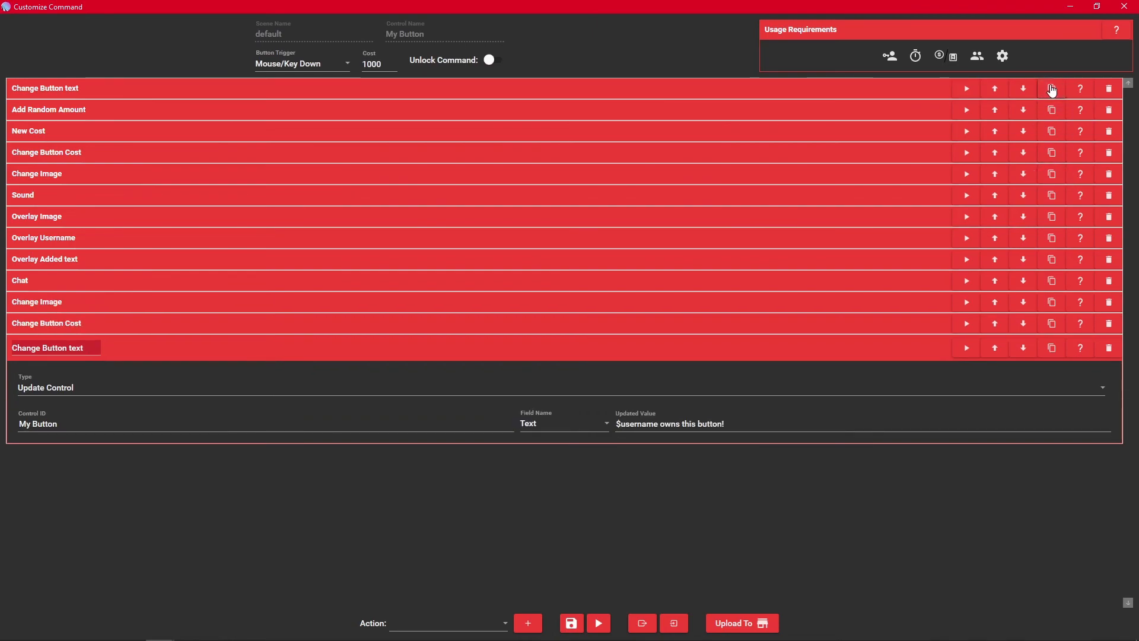
Reorder the duplicates after Chat as Change Button text, Change Button Cost and Change Image, and save the command
click(994, 350)
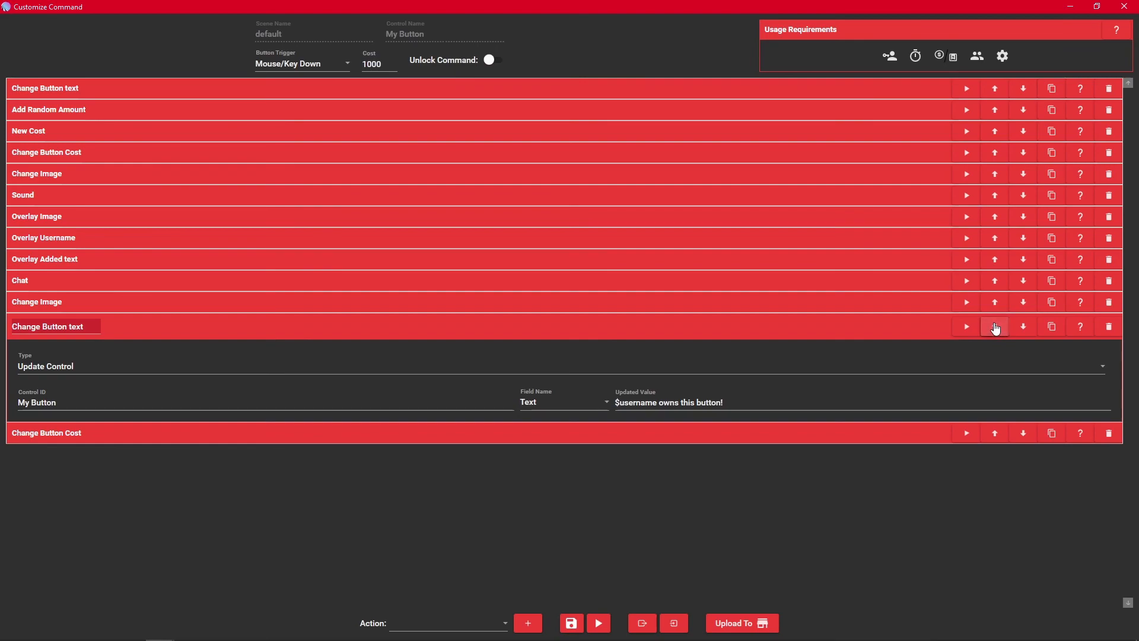
click(995, 325)
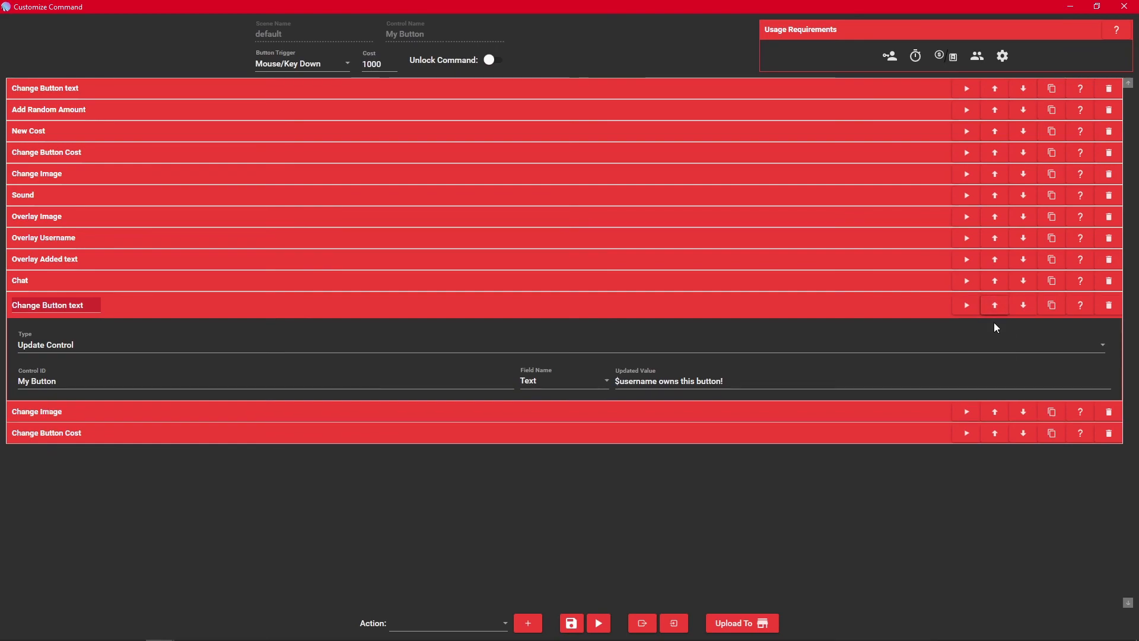
click(995, 433)
click(150, 305)
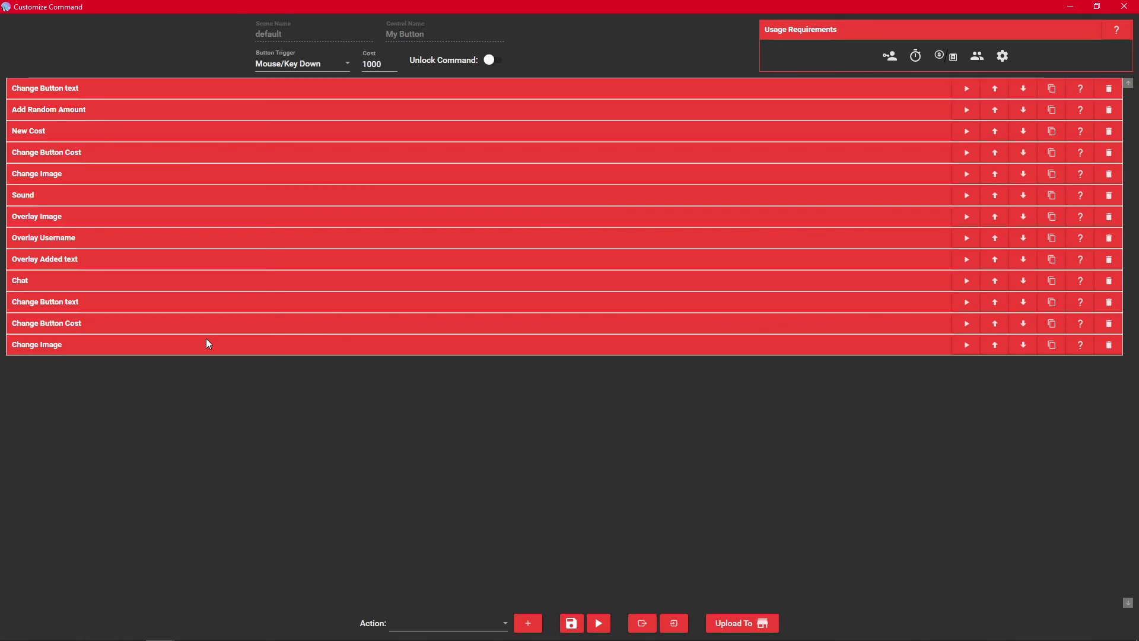
click(571, 624)
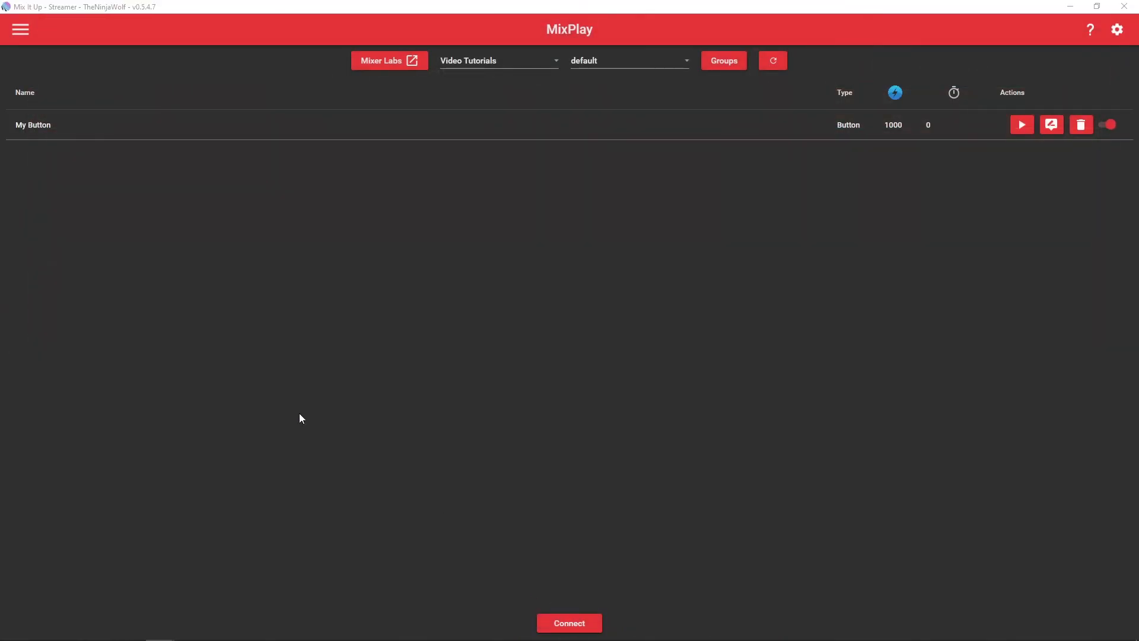